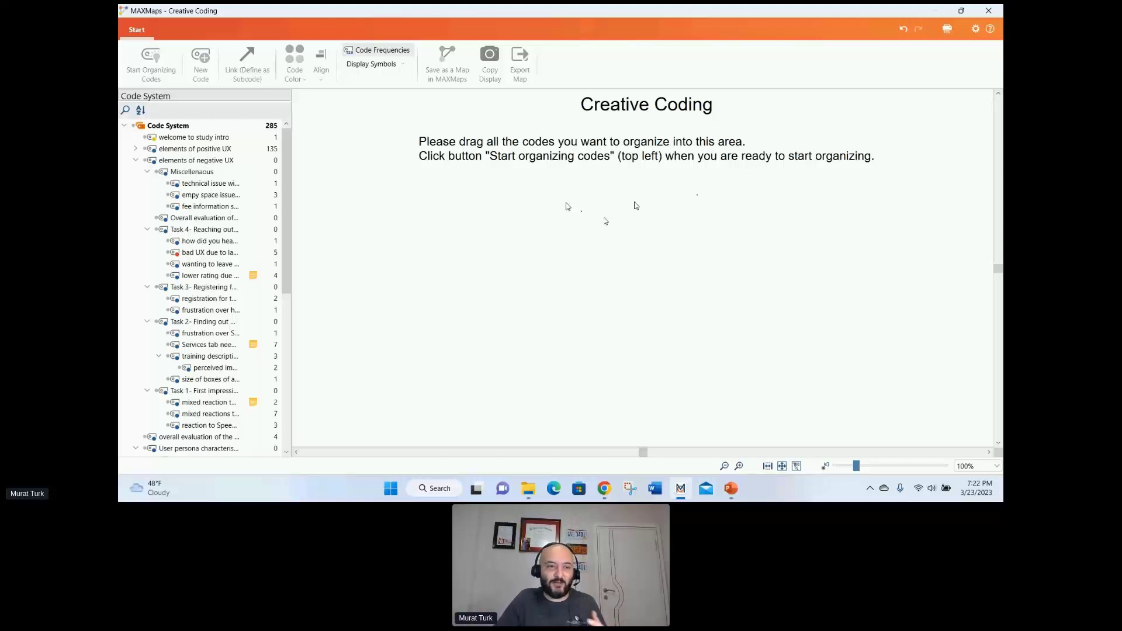
Step: Add the "elements of negative UX" code with its subcodes to the map and move the parent code slightly higher
left_click(192, 163)
left_click_drag(192, 164, 489, 200)
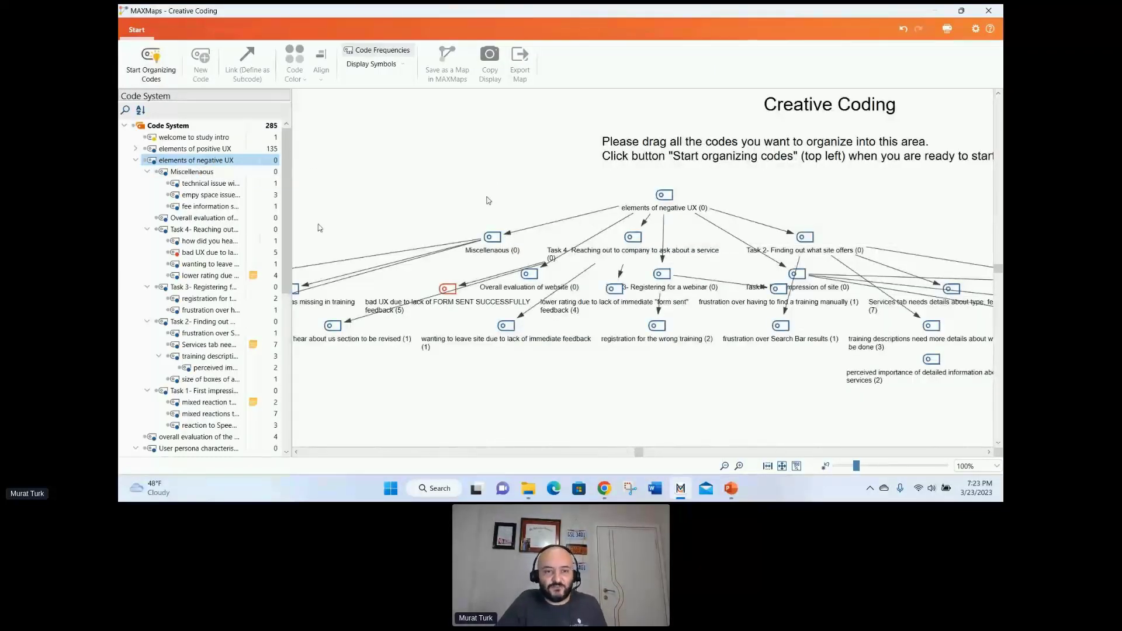
left_click_drag(665, 196, 644, 186)
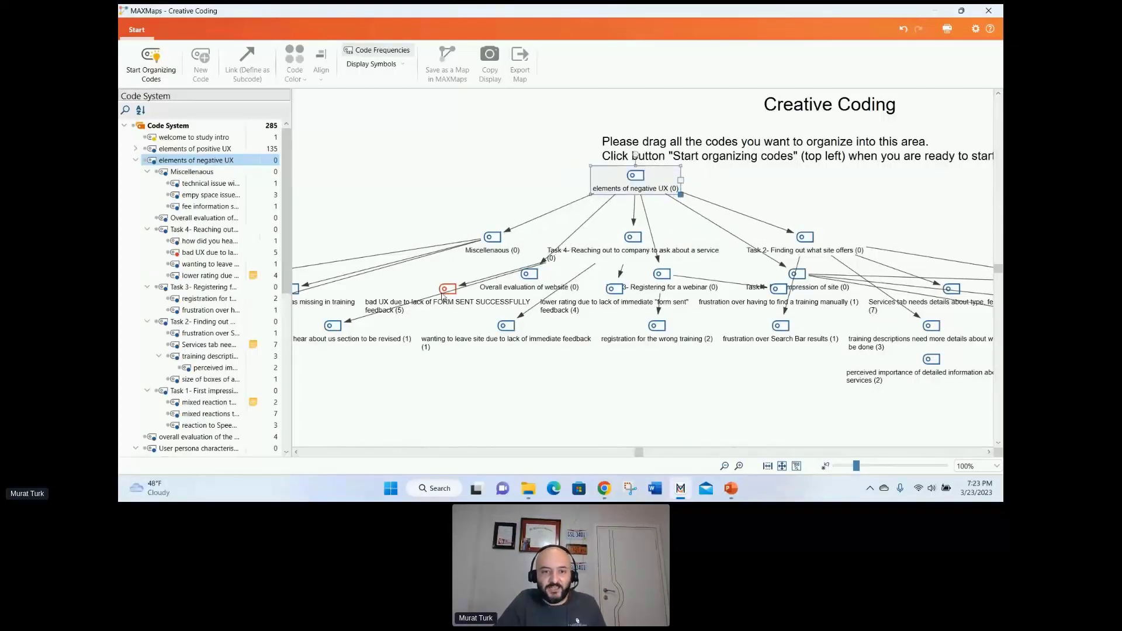
Step: Move the "wanting to leave site" and "bad UX due to lack of FORM SENT SUCCESSFULLY feedback" codes lower on the map
left_click_drag(507, 327, 548, 357)
left_click_drag(447, 304, 402, 375)
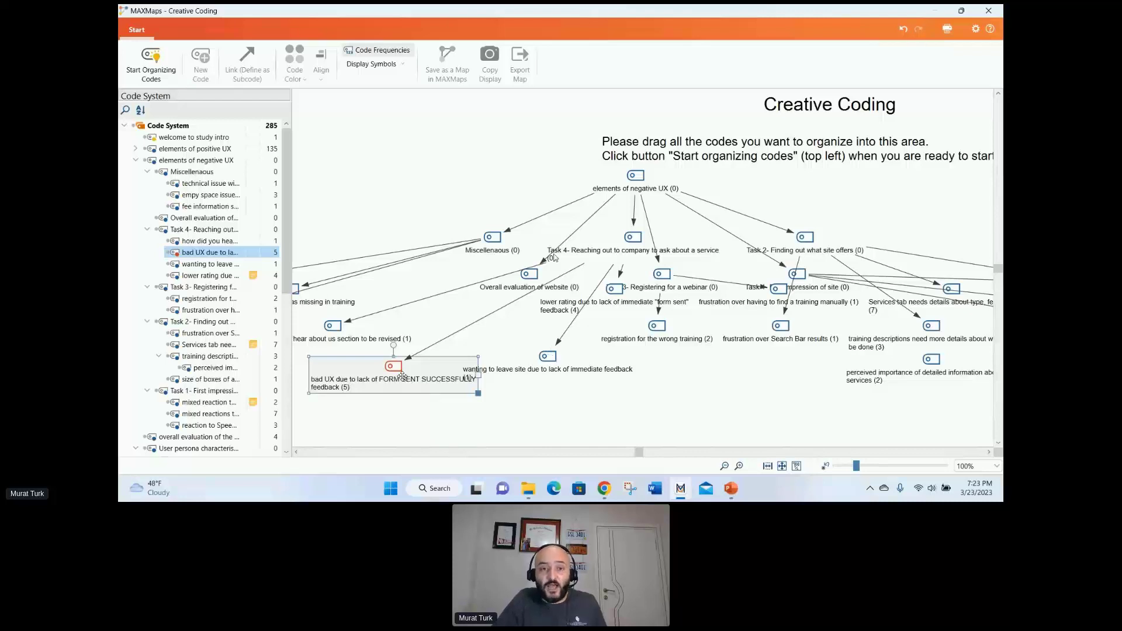
right_click(491, 240)
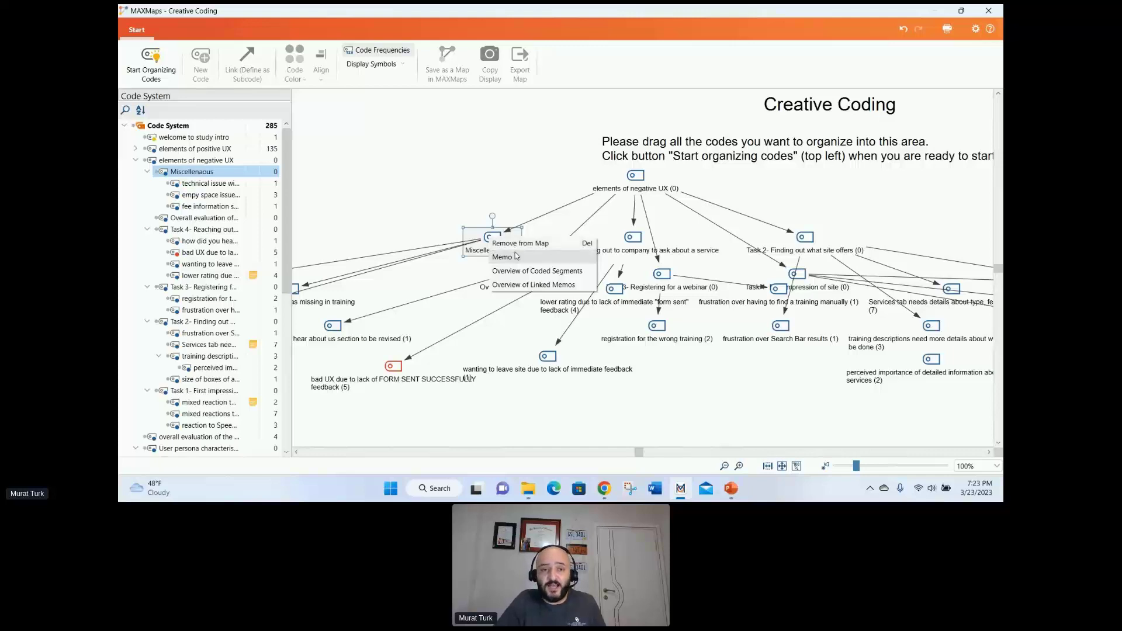
left_click(719, 362)
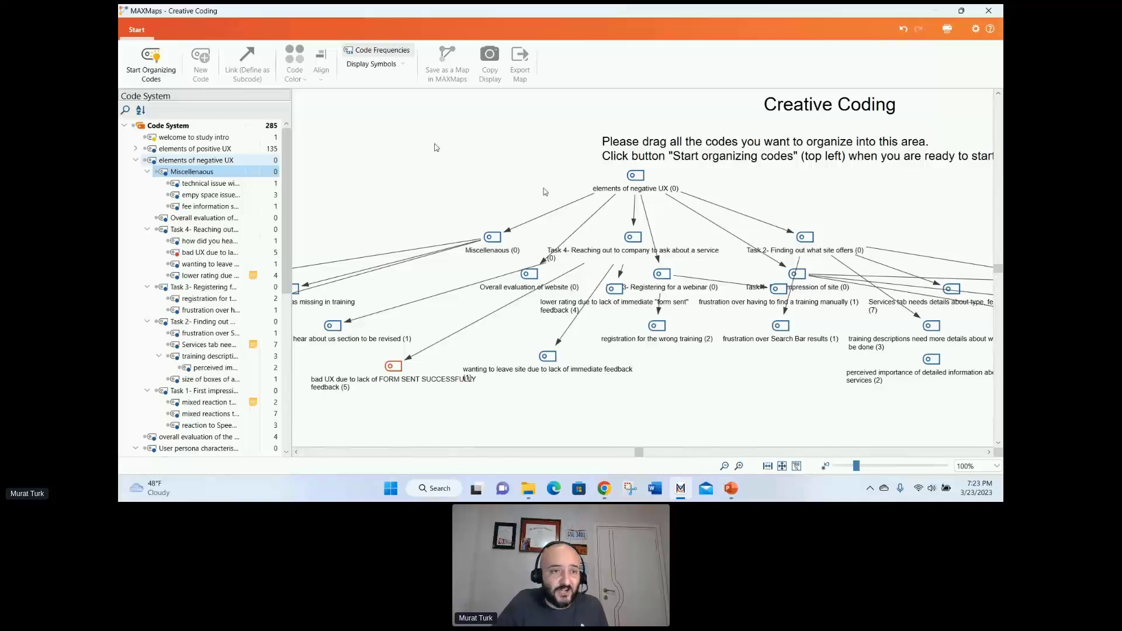
Step: Start organizing the codes and move "elements of negative UX" up beneath the map title
left_click(157, 66)
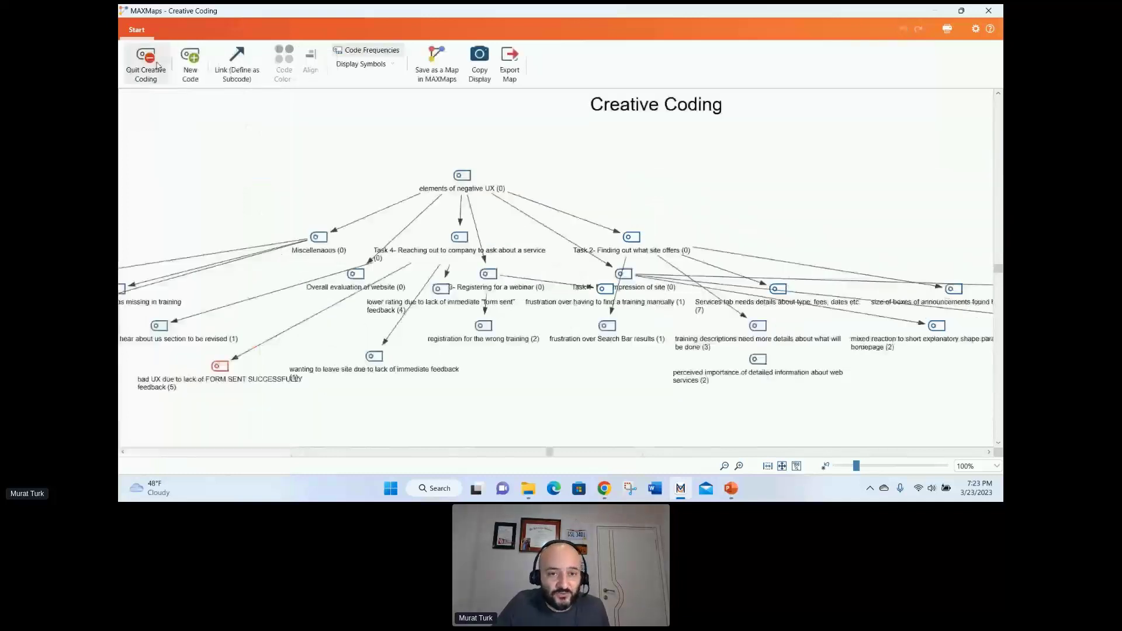
left_click_drag(470, 172, 521, 142)
left_click(184, 271)
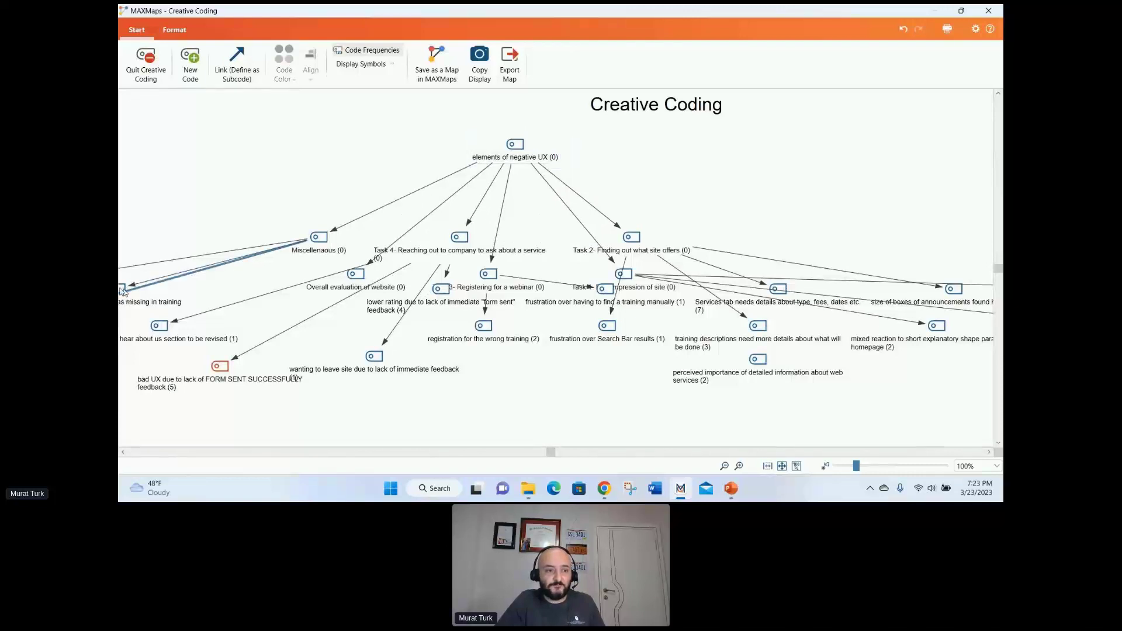
Step: Move the "how did you hear about us" and "fee information" codes inward, and bring "Miscellenaous" closer to the parent code
left_click_drag(160, 331, 260, 328)
left_click_drag(324, 235, 411, 192)
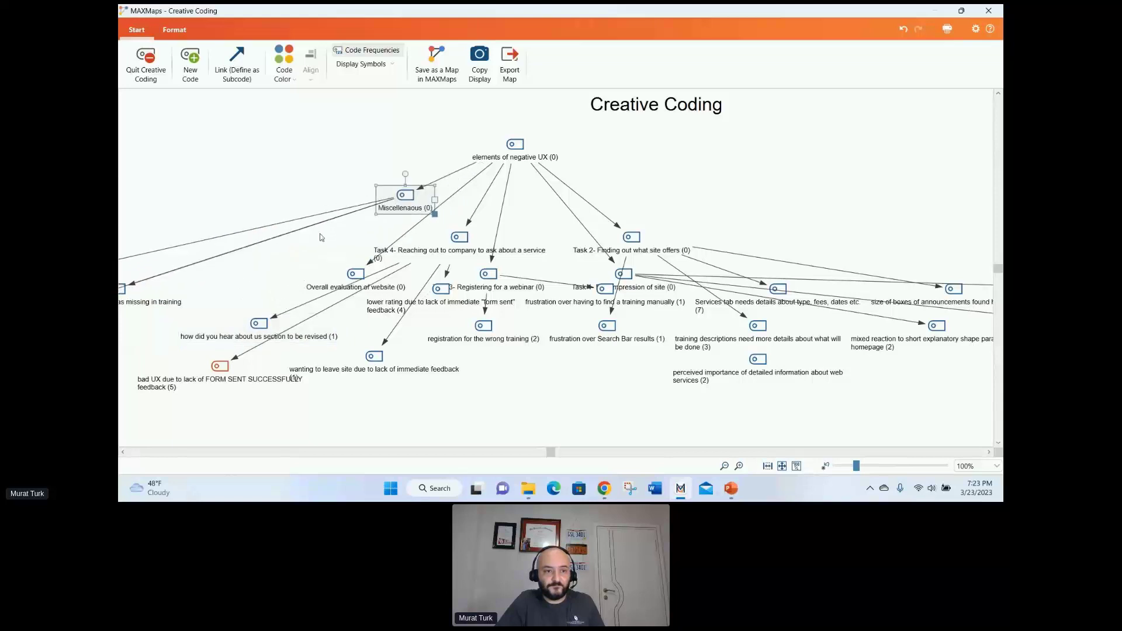
left_click(133, 302)
left_click_drag(143, 297, 265, 303)
left_click(128, 287)
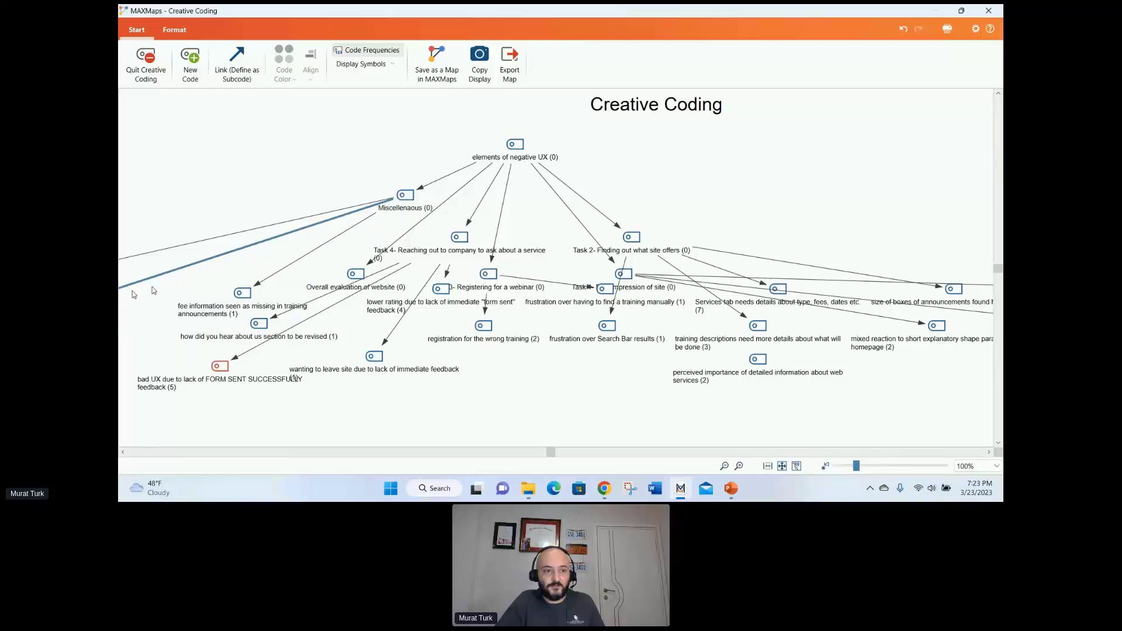
Step: Reposition the "Miscellenaous" code farther from the parent, above its "fee information" subcode
left_click(147, 254)
left_click_drag(402, 199, 301, 171)
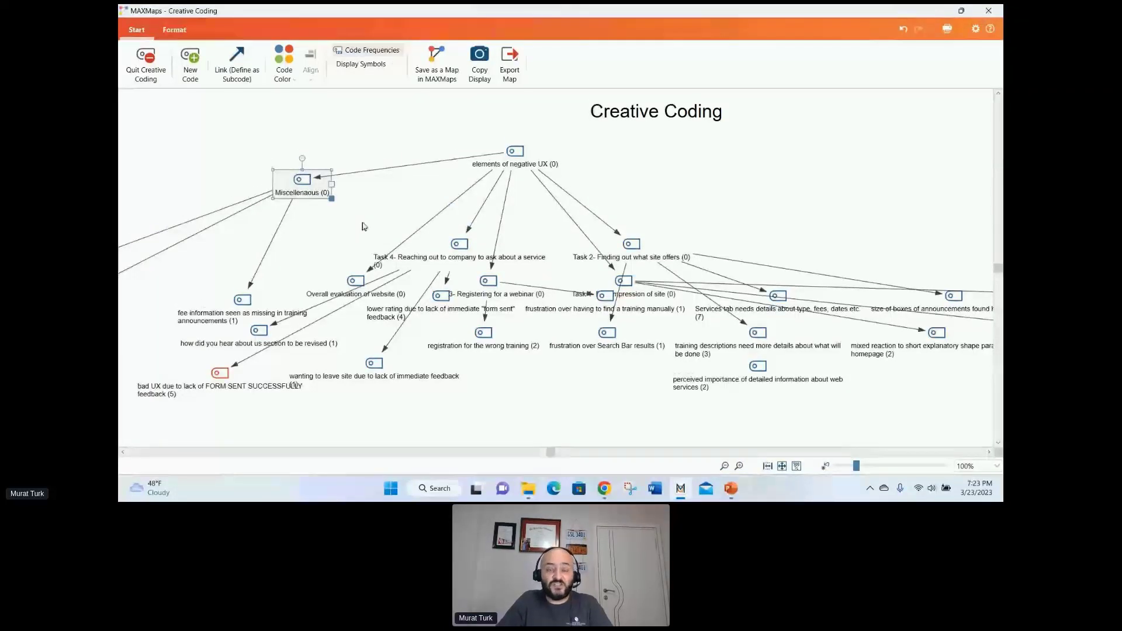
scroll(369, 226, "down", 1)
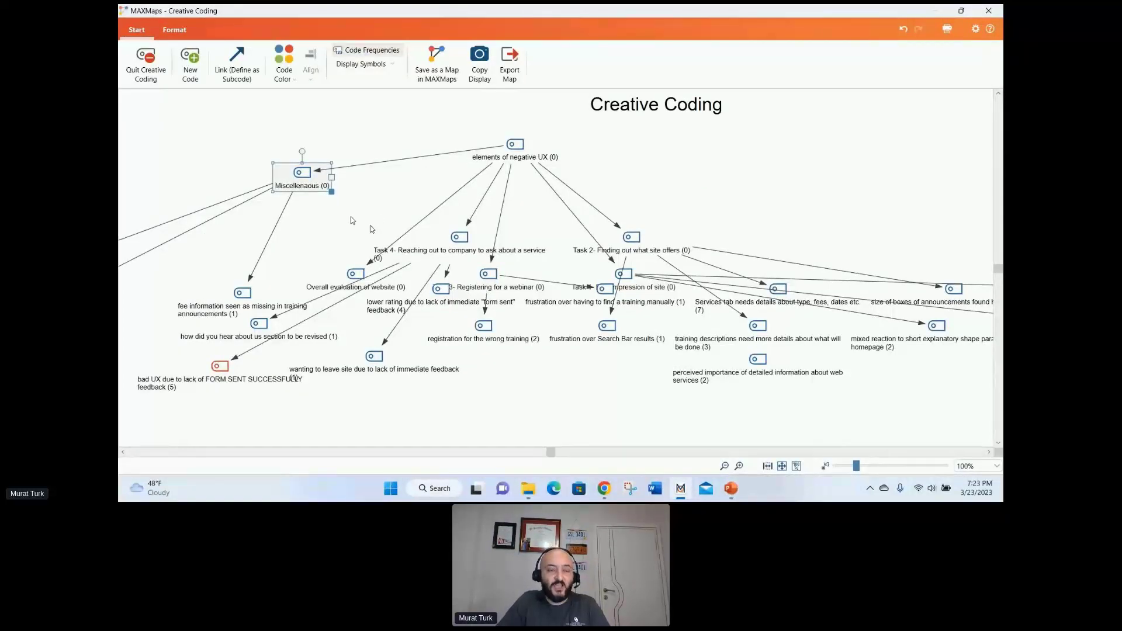
left_click_drag(308, 176, 327, 209)
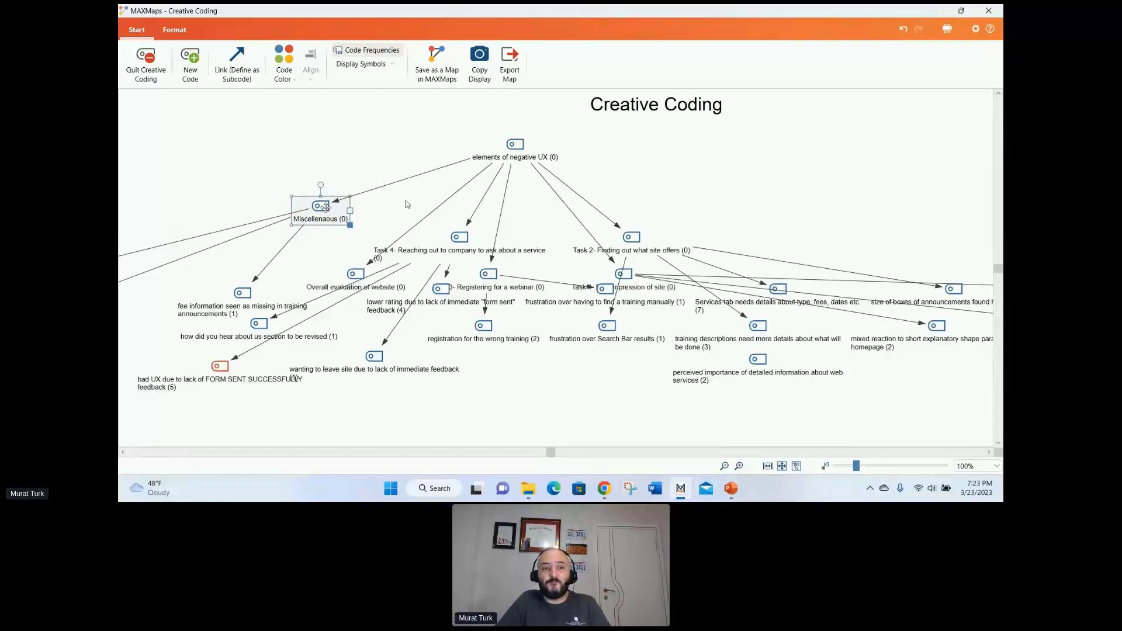
left_click(407, 204)
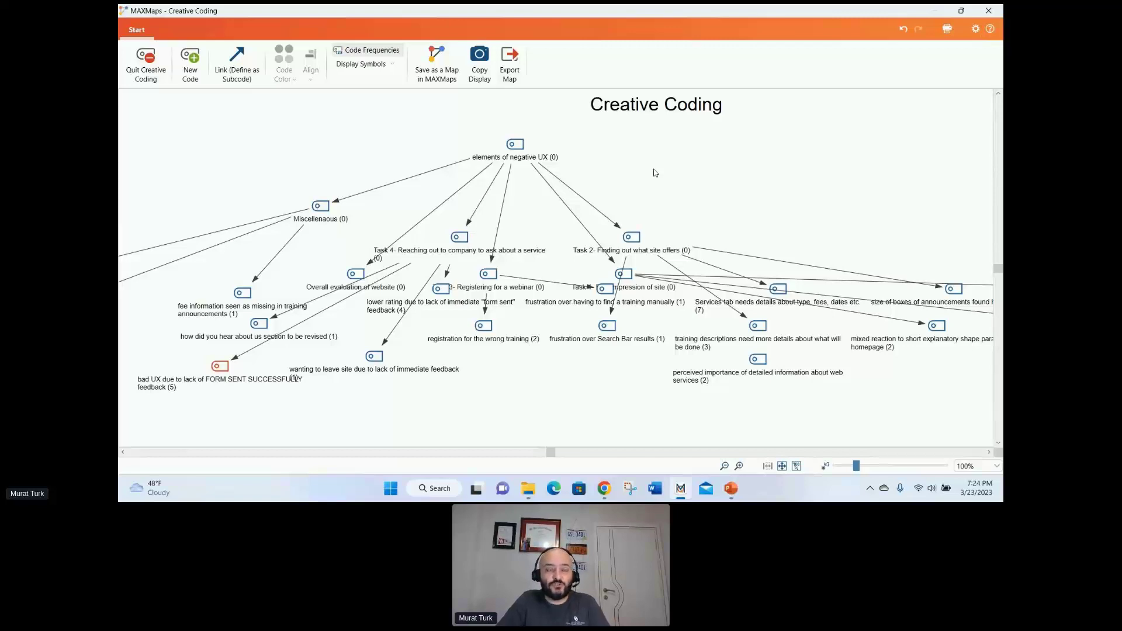
Step: Apply a 6 px orange-red label border to the elements of negative UX, Miscellenaous, Overall evaluation of website and Task 4 codes
left_click(519, 146)
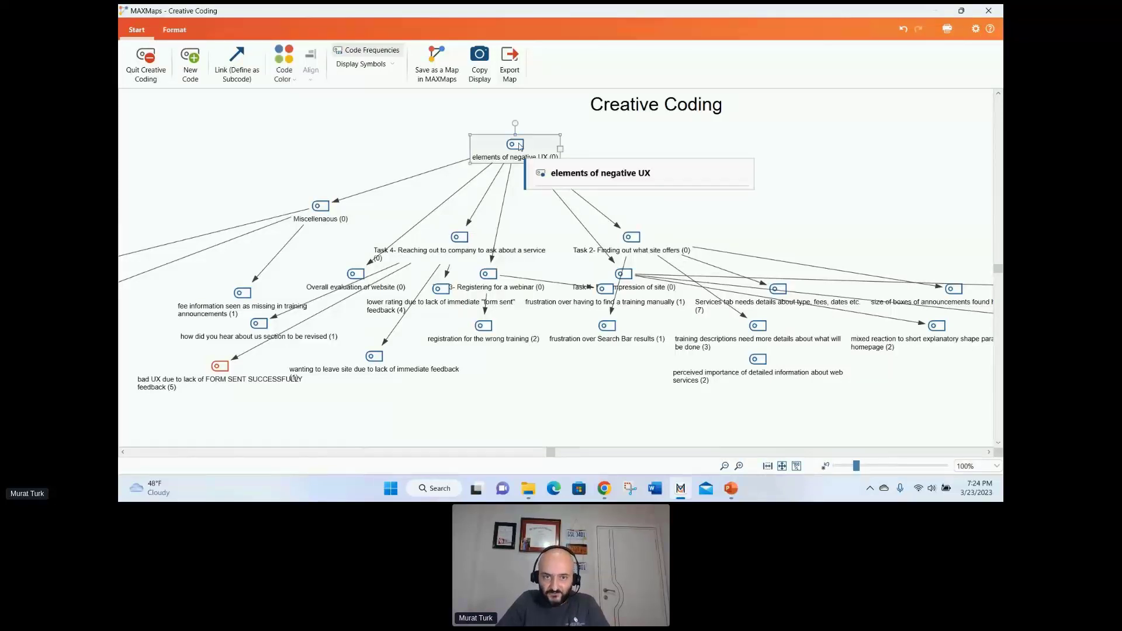
left_click(321, 207, "ctrl")
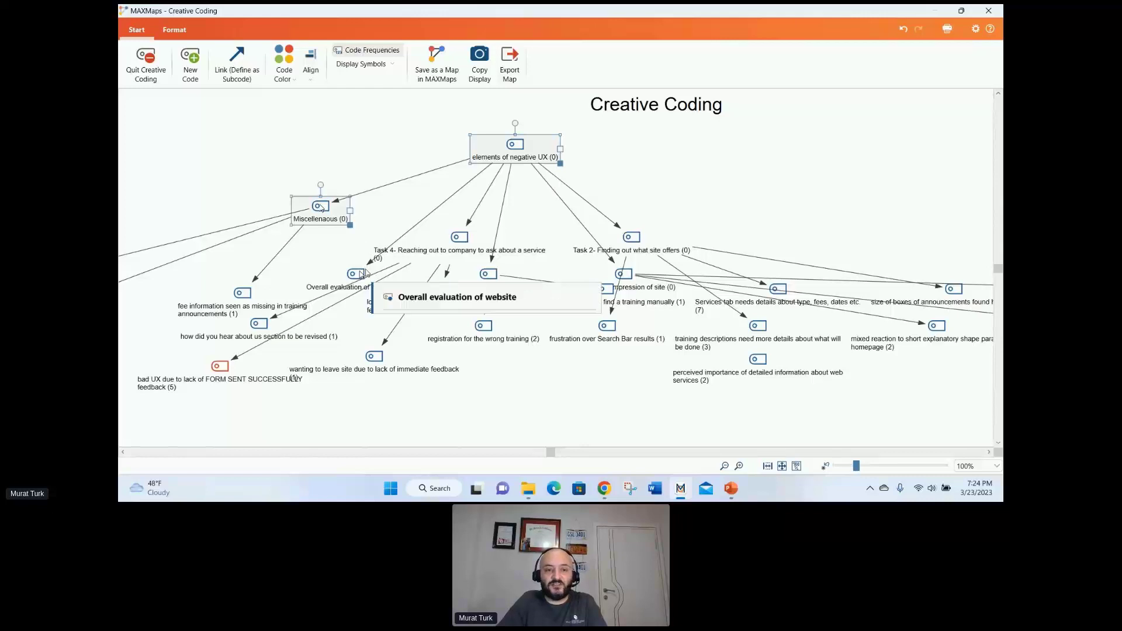
left_click(360, 276, "ctrl")
left_click(459, 238, "ctrl")
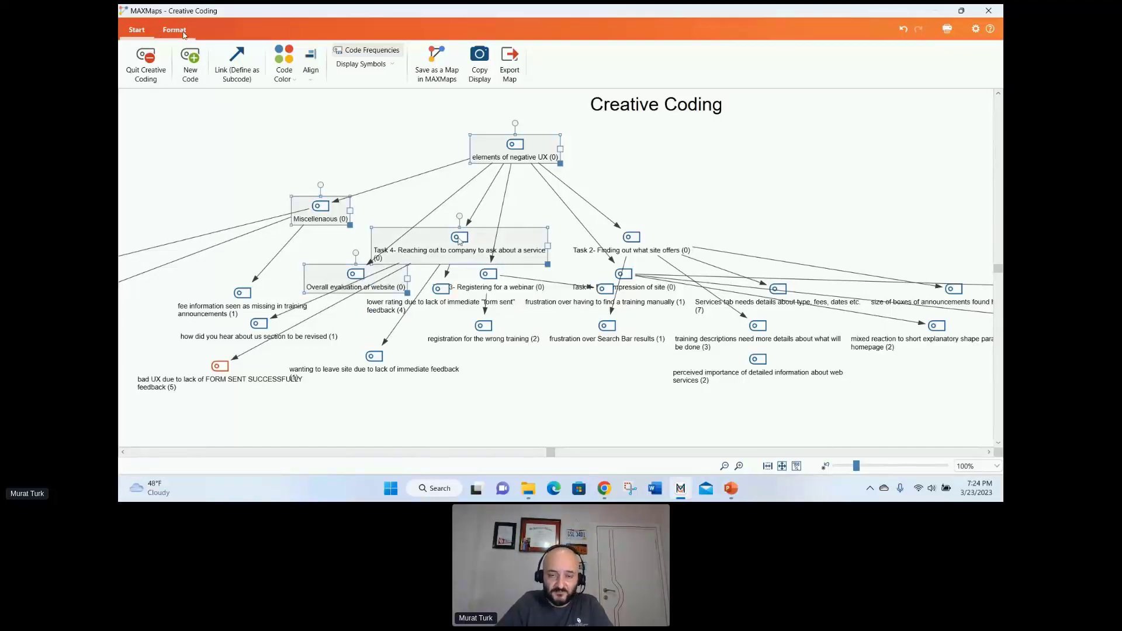
left_click(175, 30)
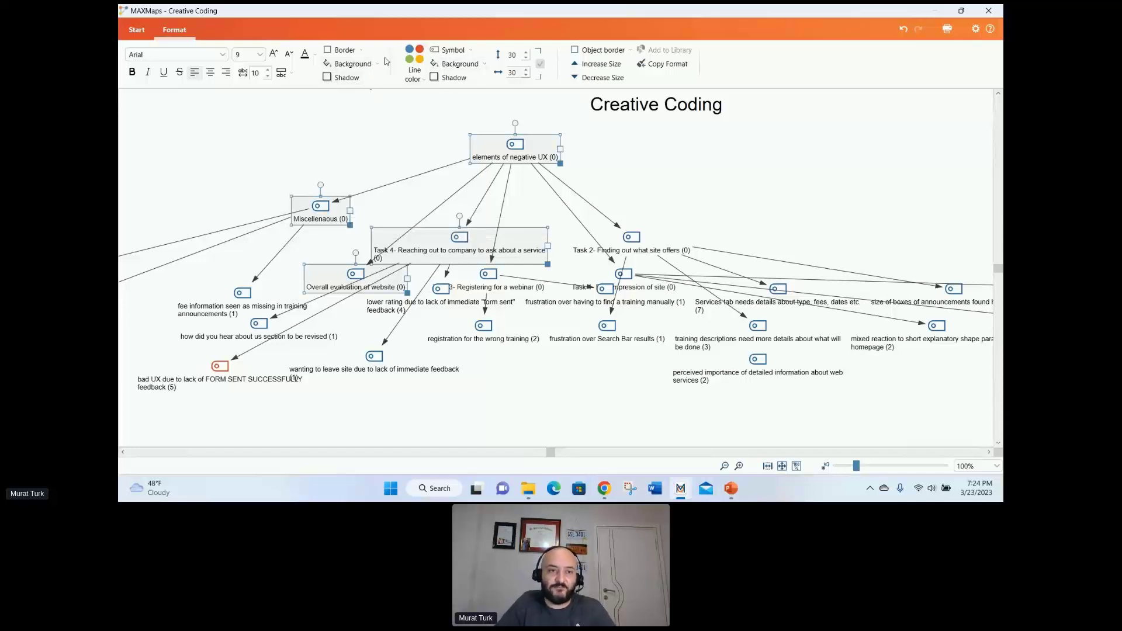
left_click(360, 51)
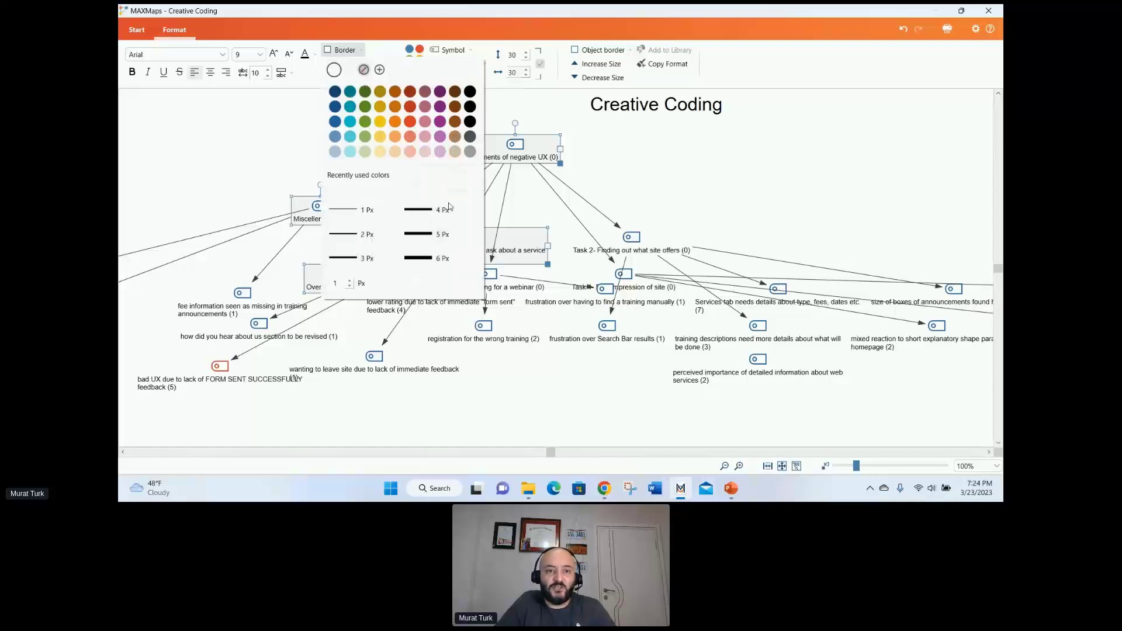
left_click(418, 259)
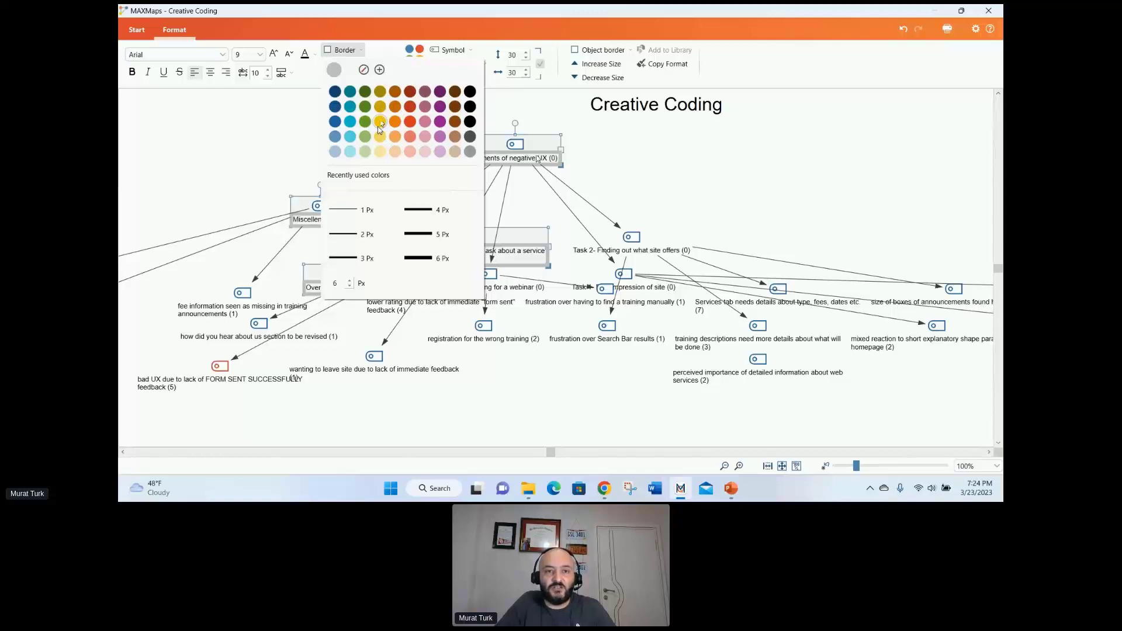
left_click(411, 121)
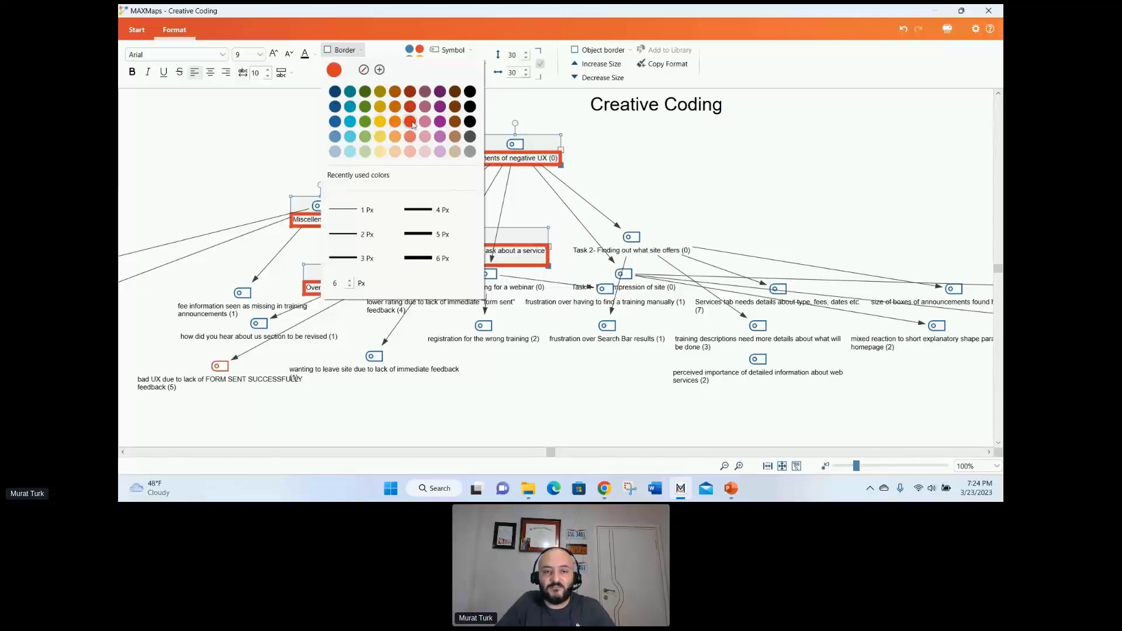
left_click(665, 148)
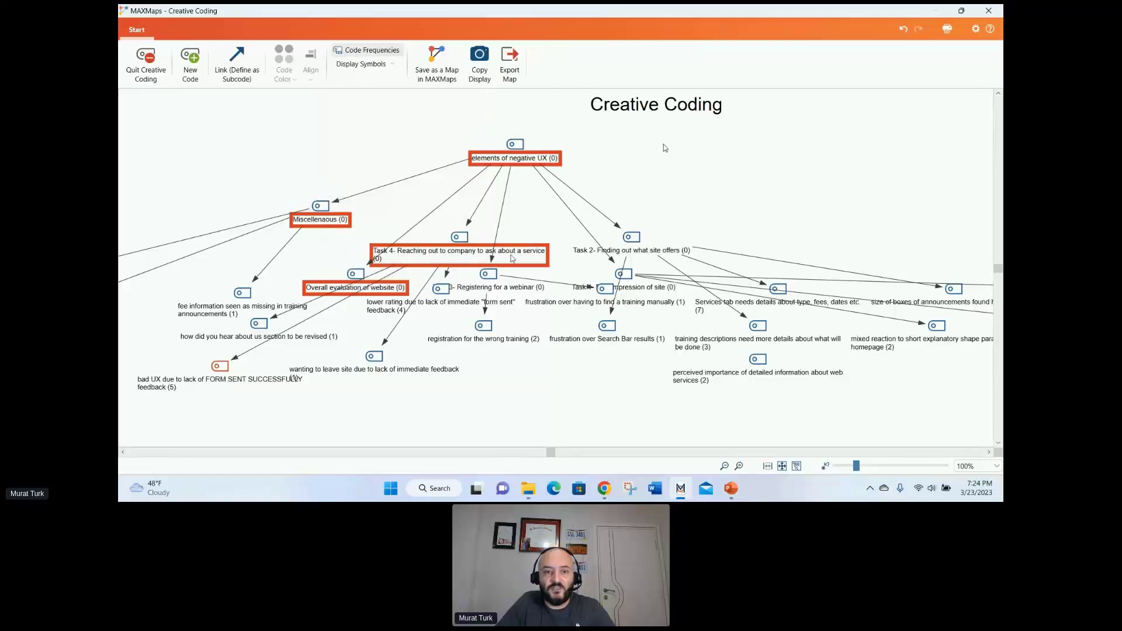
Step: Enlarge the four orange-red-bordered codes by two size increments and reduce them again by two
left_click(488, 156)
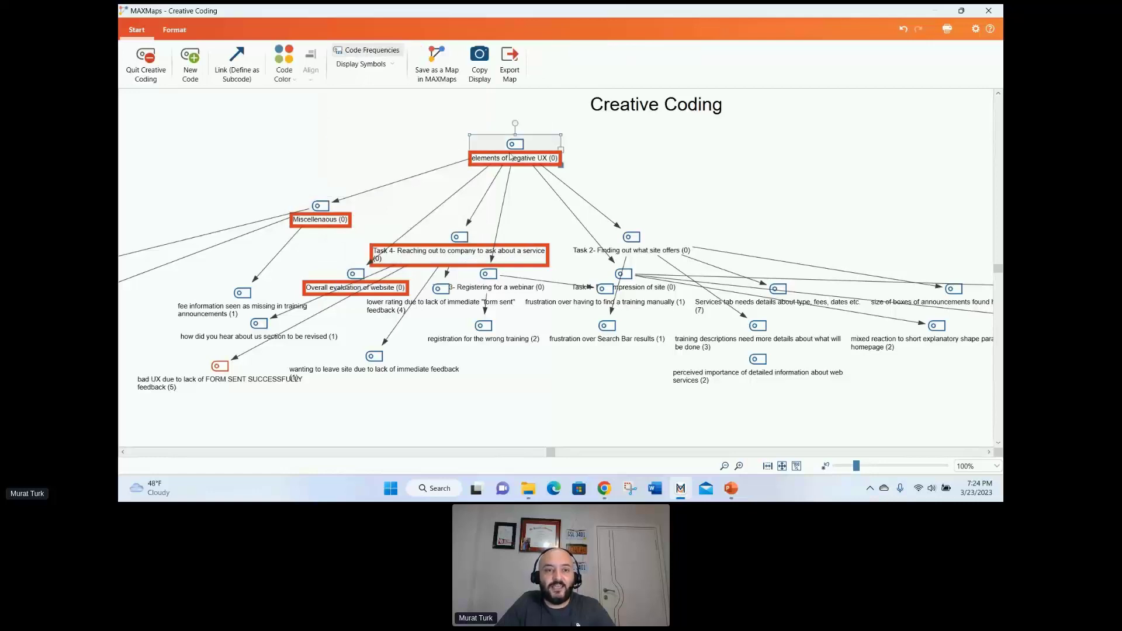
left_click(332, 208, "ctrl")
left_click(460, 237, "ctrl")
left_click(358, 282, "ctrl")
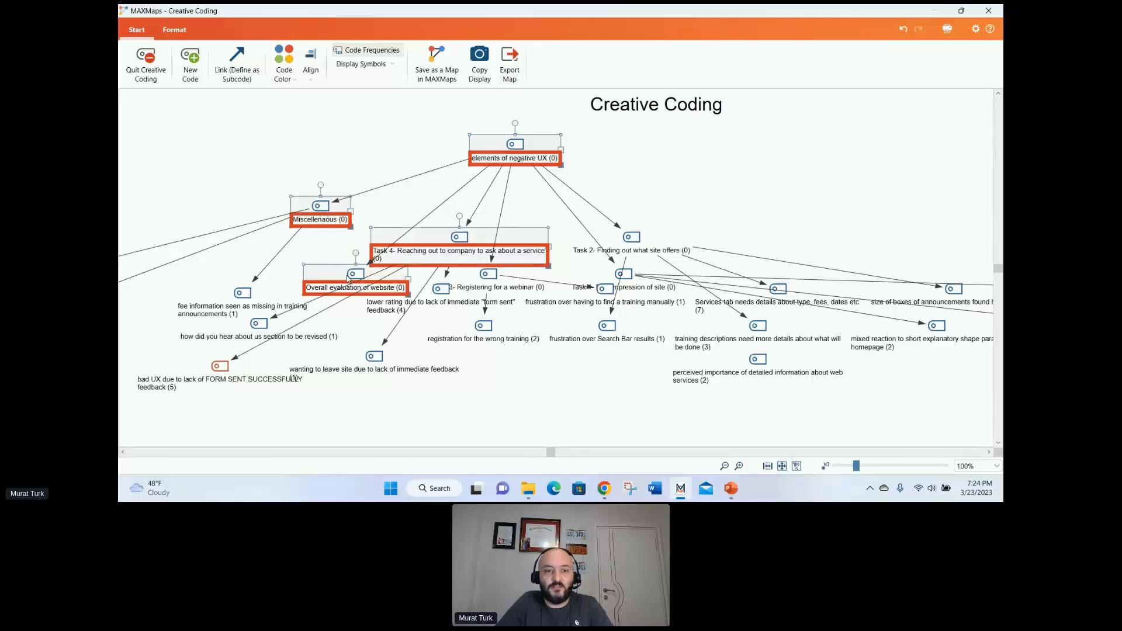
left_click(175, 30)
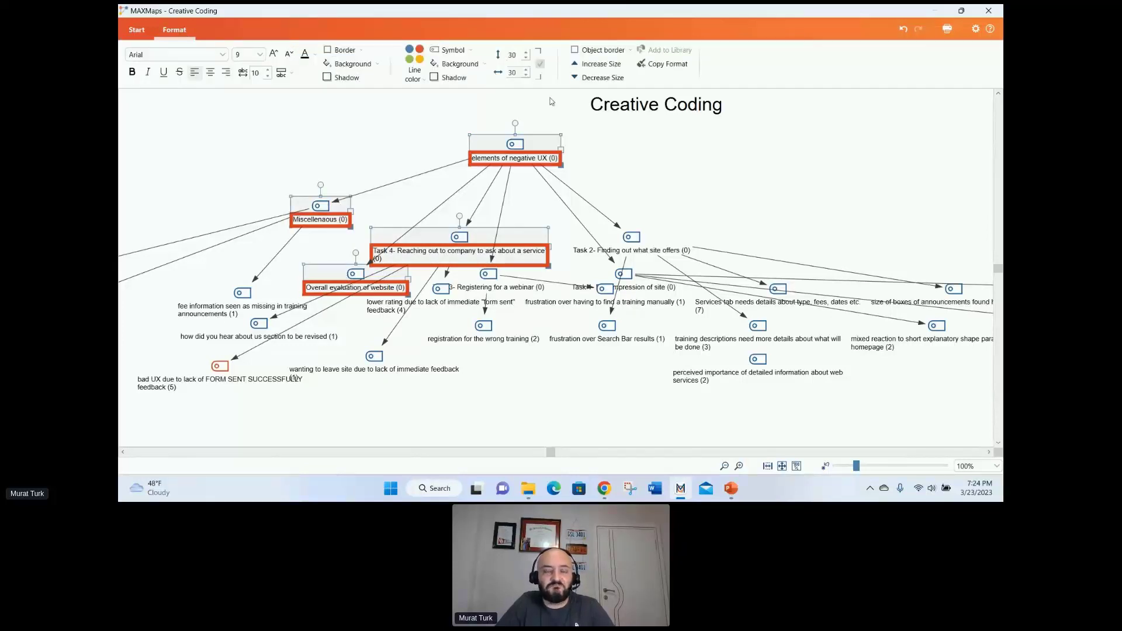
left_click(617, 66)
left_click(617, 66)
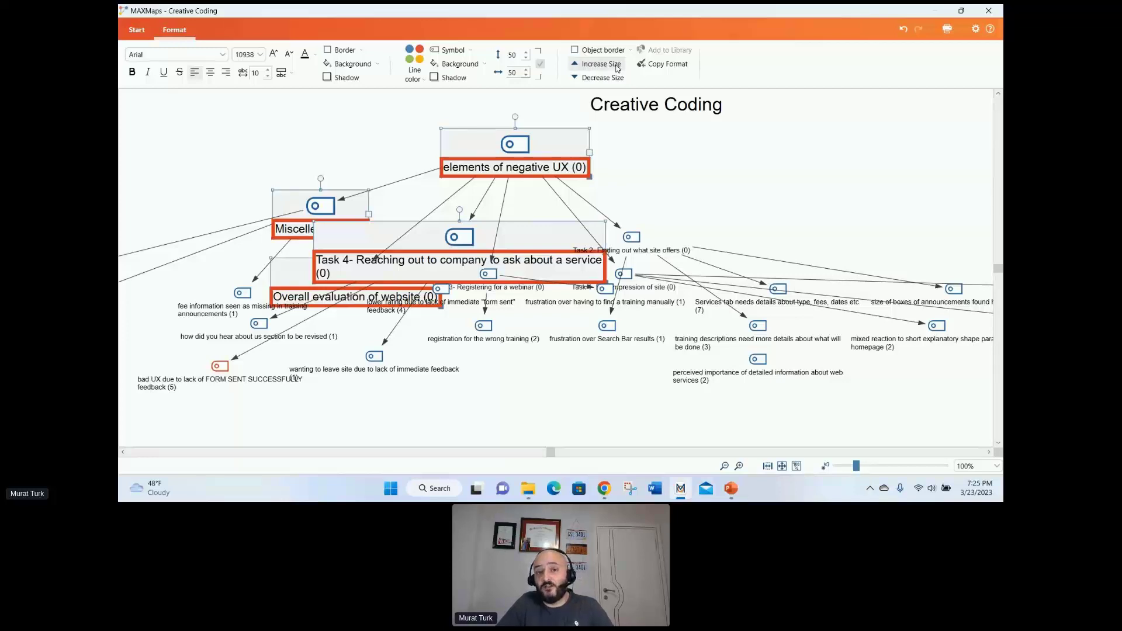
left_click(611, 77)
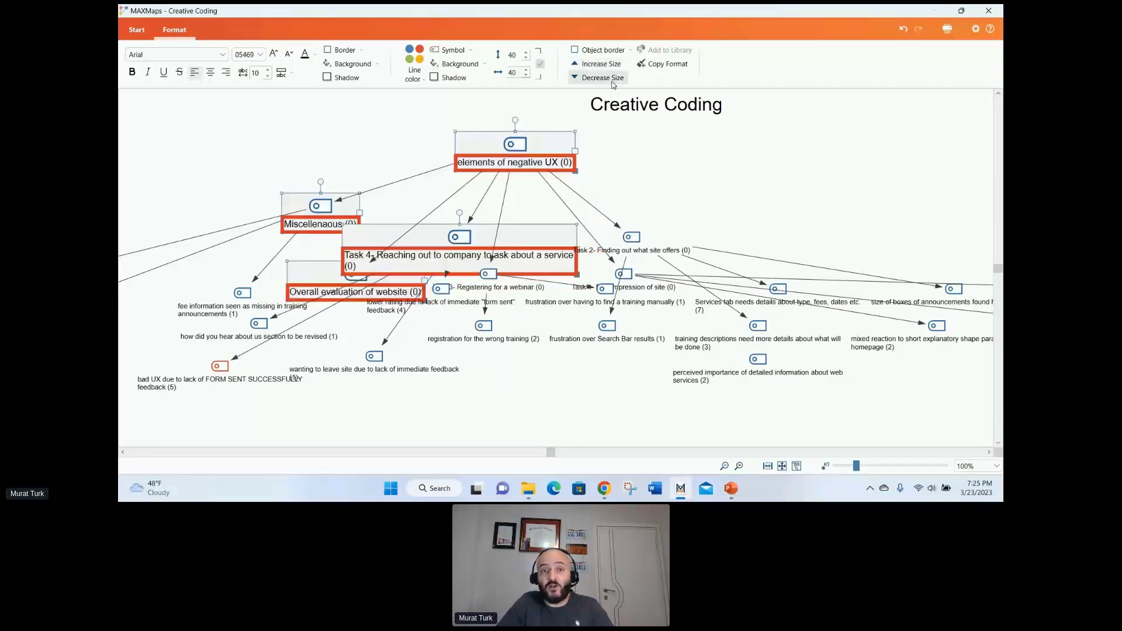
left_click(611, 77)
left_click(616, 55)
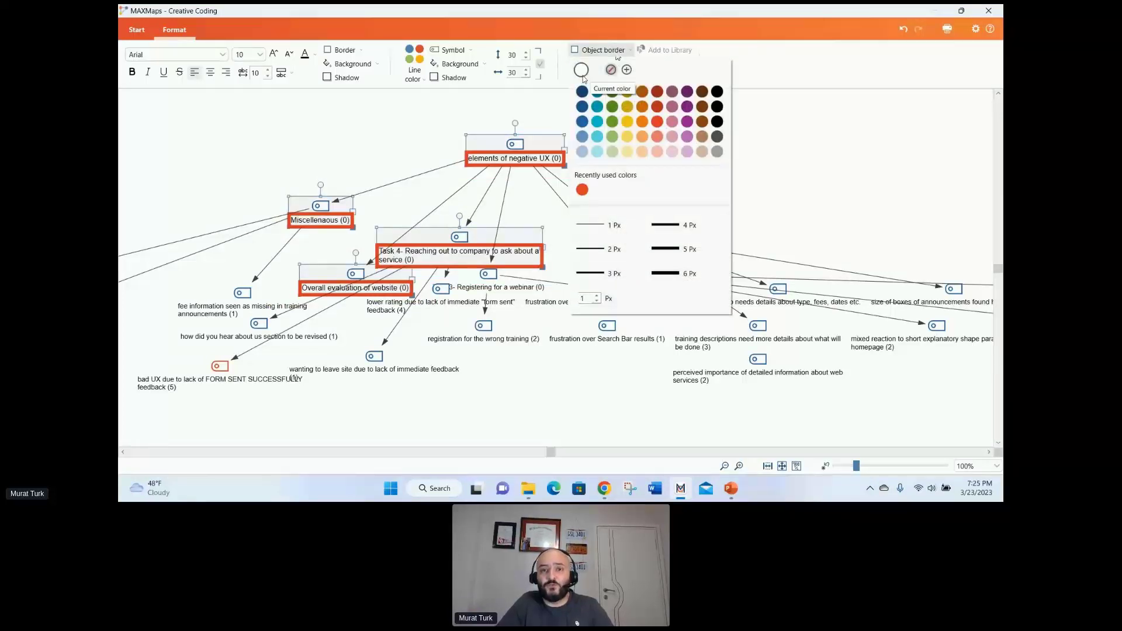
left_click(766, 121)
Step: Try square and right-pointing triangle symbols on the elements of negative UX, Miscellenaous and Task 4 codes, and settle on the diamond
left_click_drag(501, 159, 499, 159)
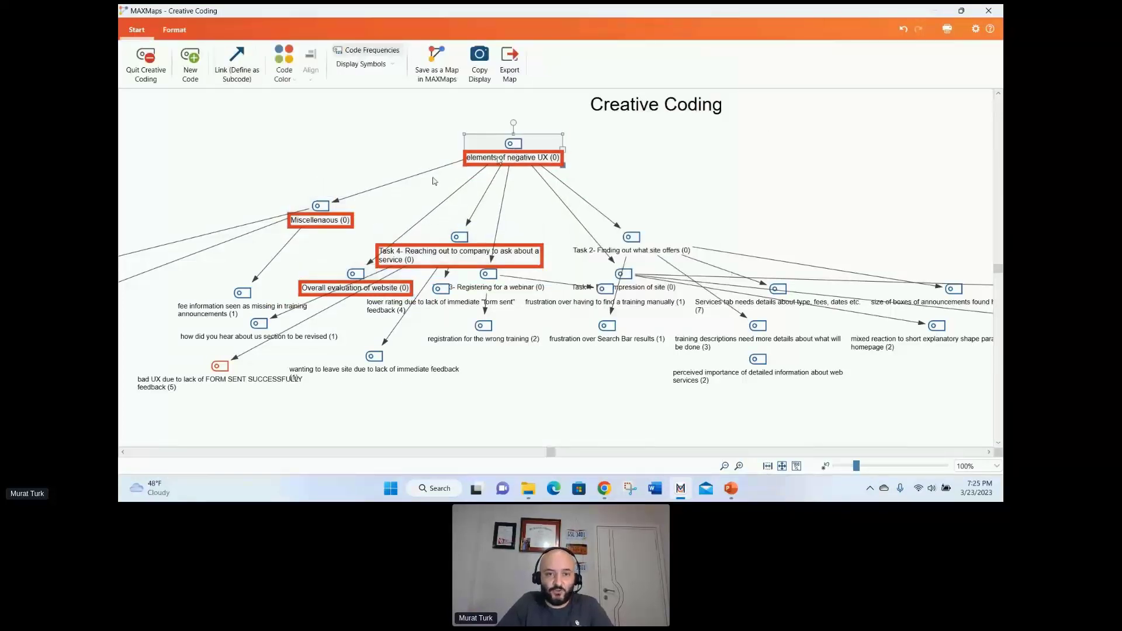
left_click(322, 219, "ctrl")
left_click(458, 241, "ctrl")
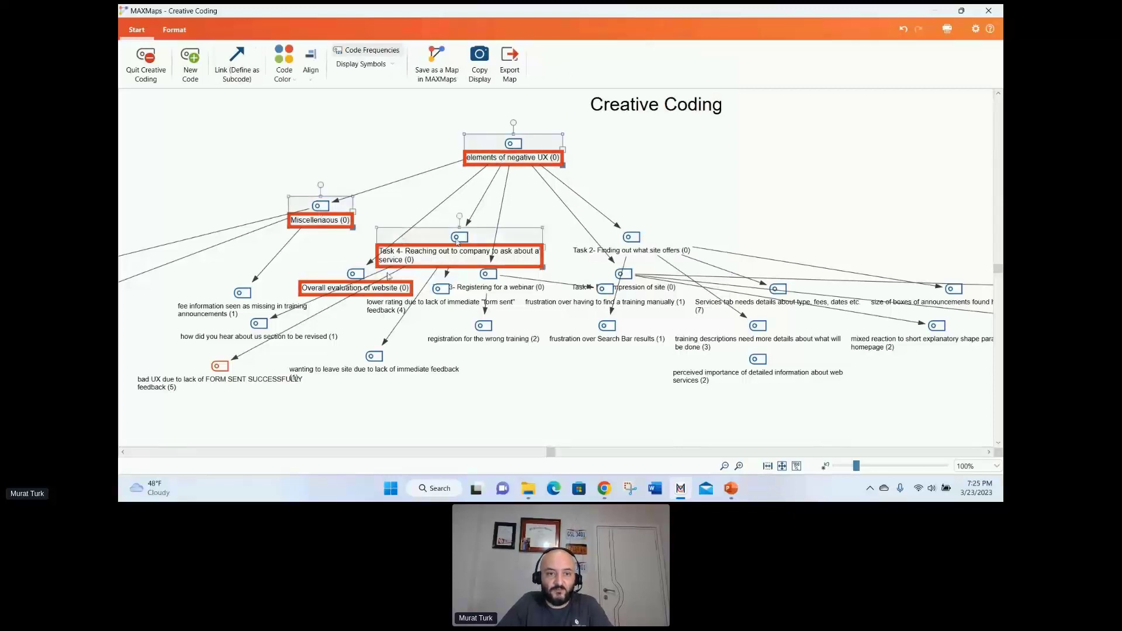
left_click(387, 274, "ctrl")
left_click(188, 36)
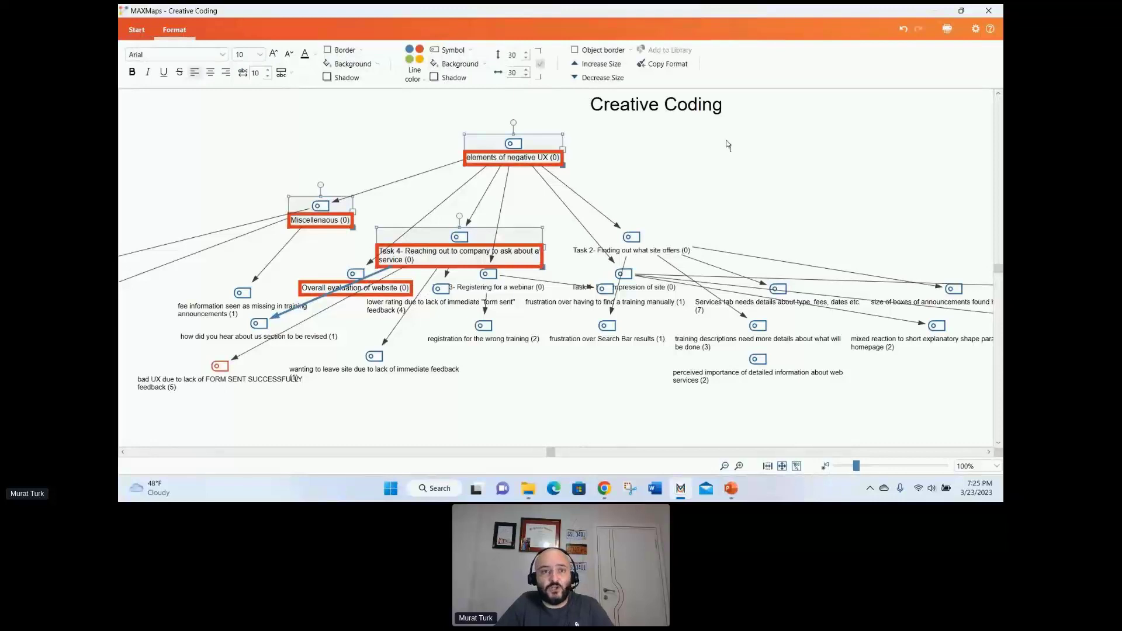
left_click(472, 51)
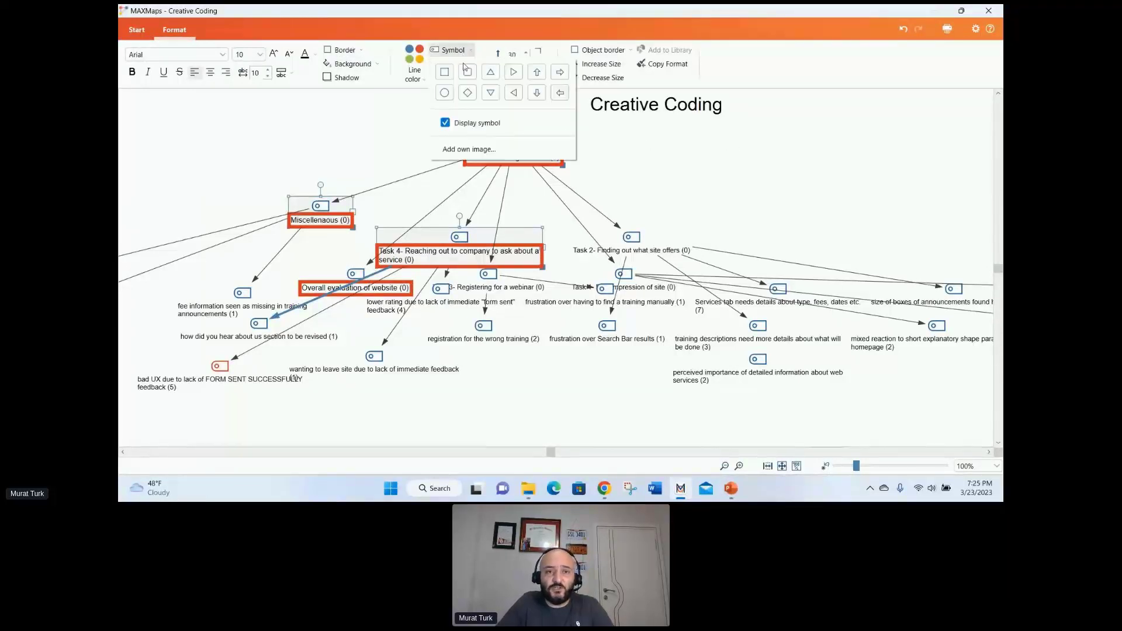
left_click(446, 73)
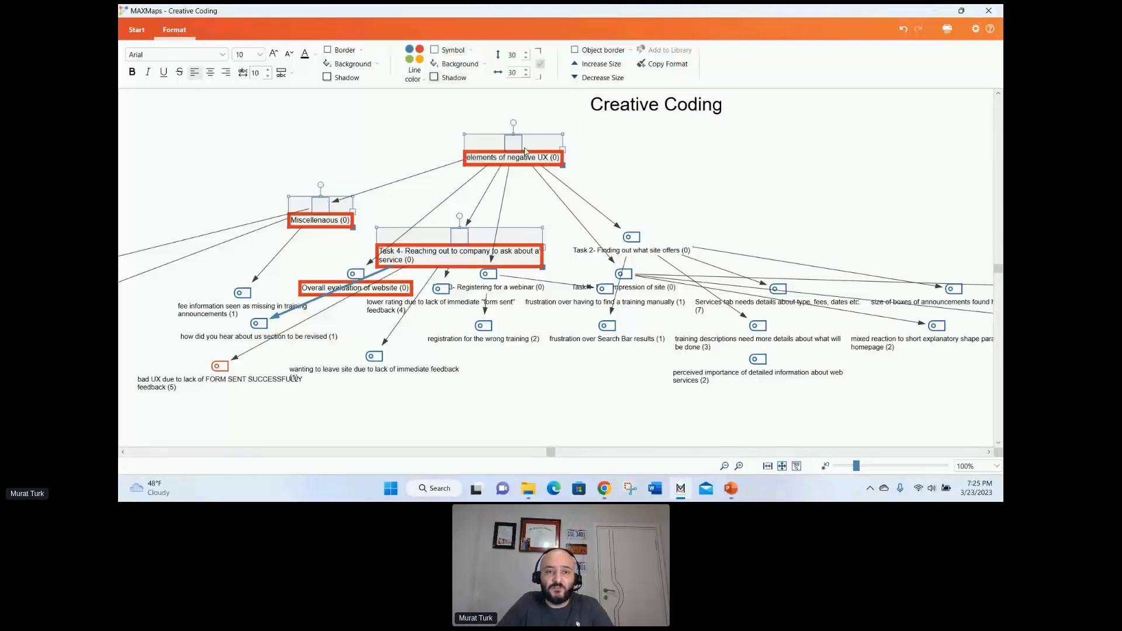
left_click(468, 51)
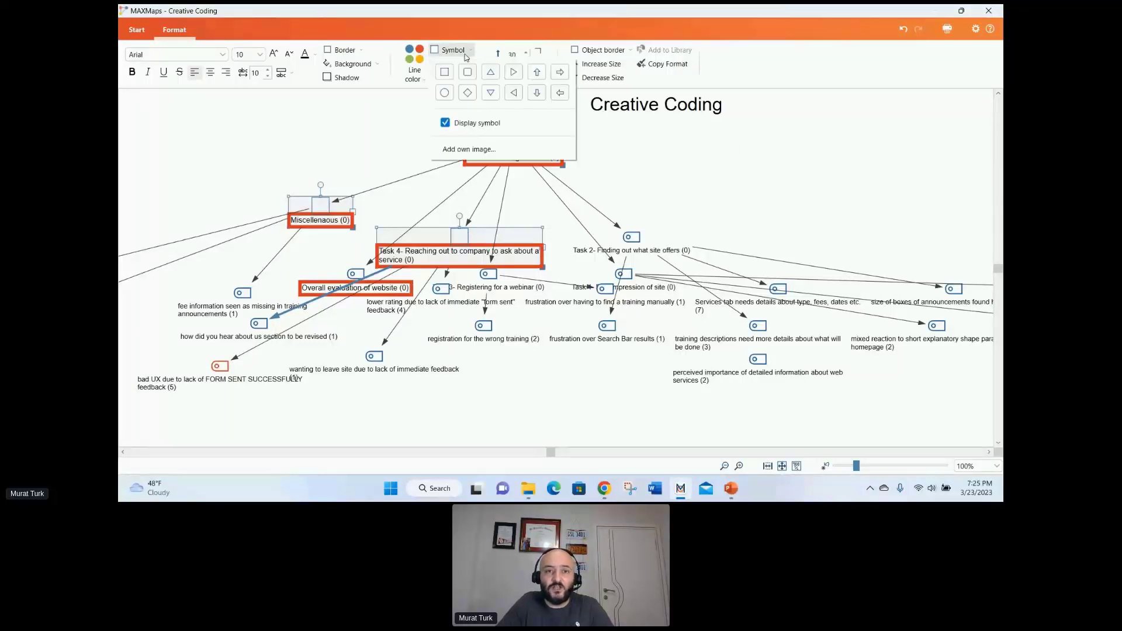
left_click(514, 71)
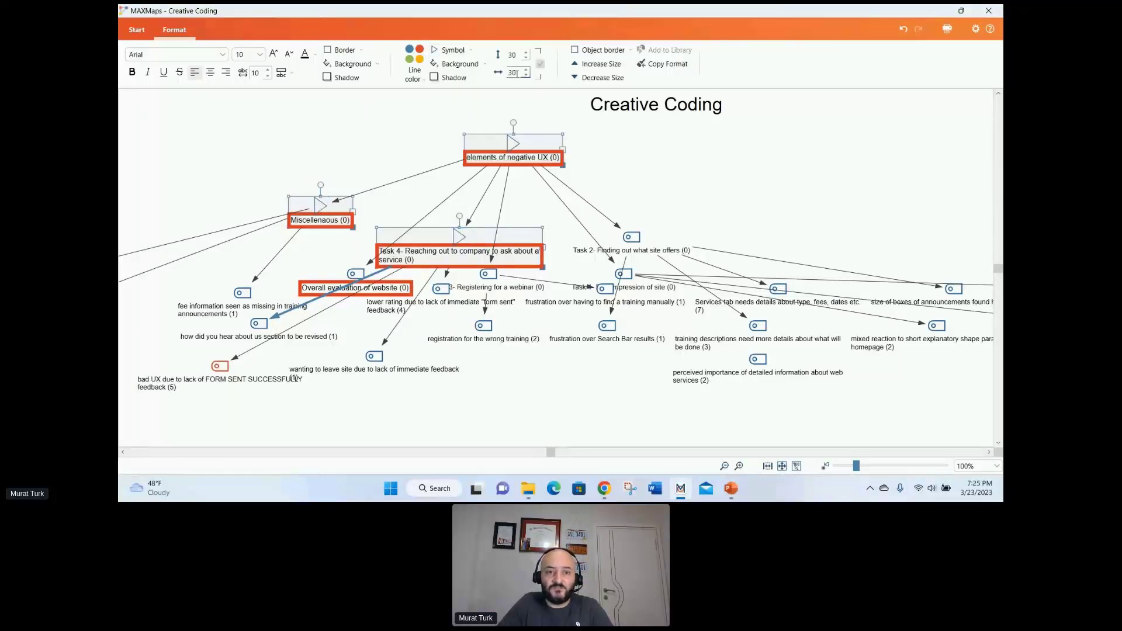
left_click(473, 51)
left_click(468, 92)
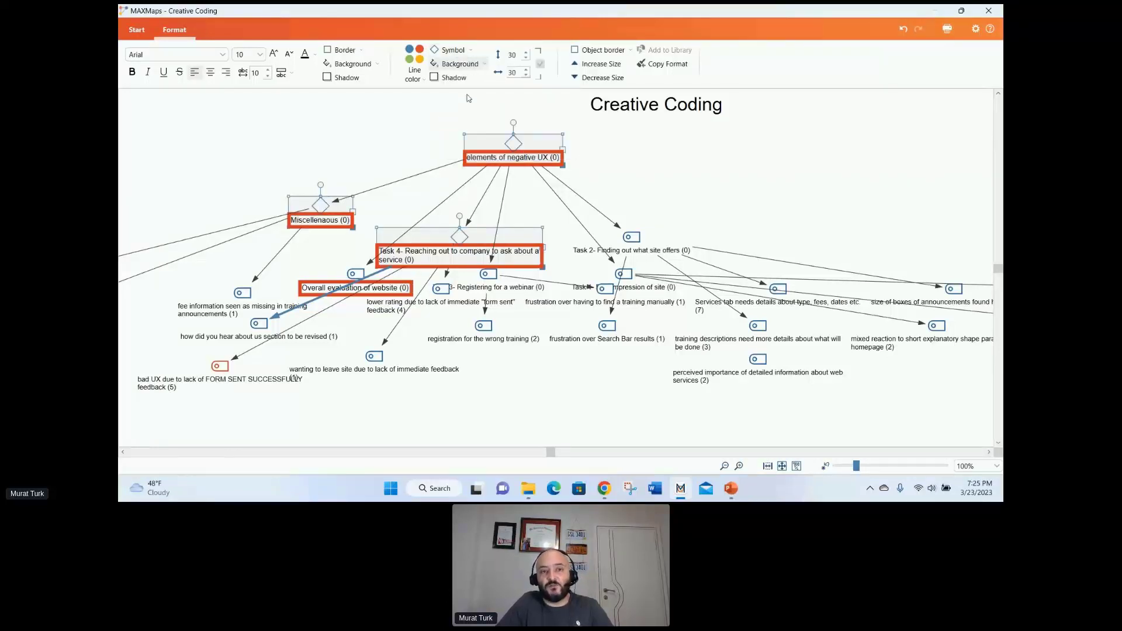
Step: Fill the diamond symbols of the elements of negative UX, Miscellenaous and Task 4 codes with yellow
left_click(472, 66)
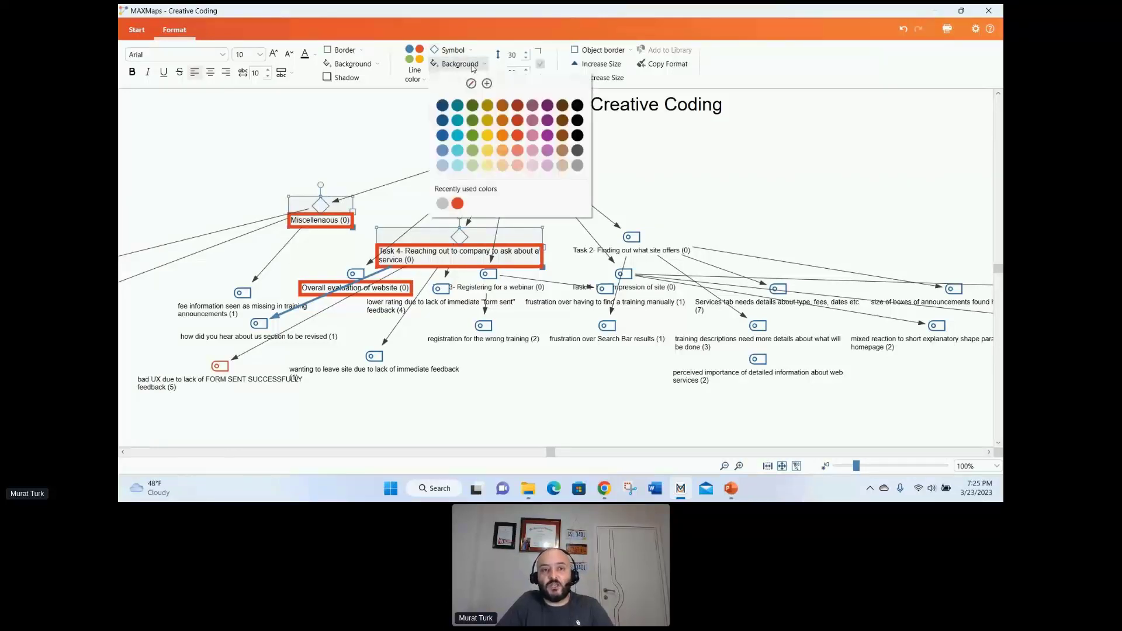
left_click(489, 135)
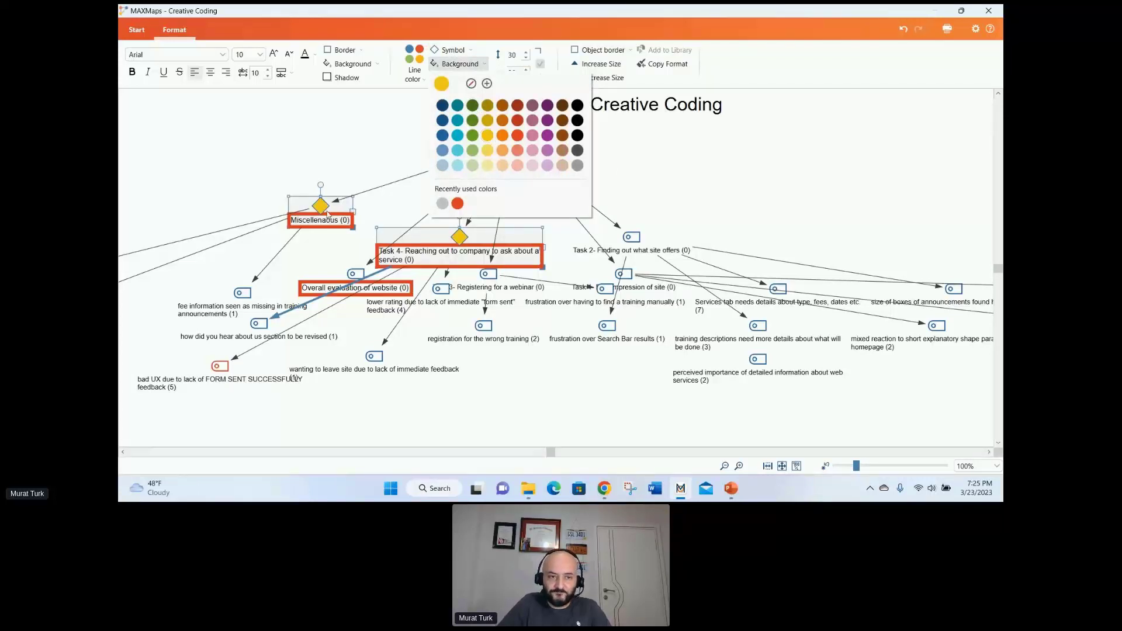
left_click(358, 162)
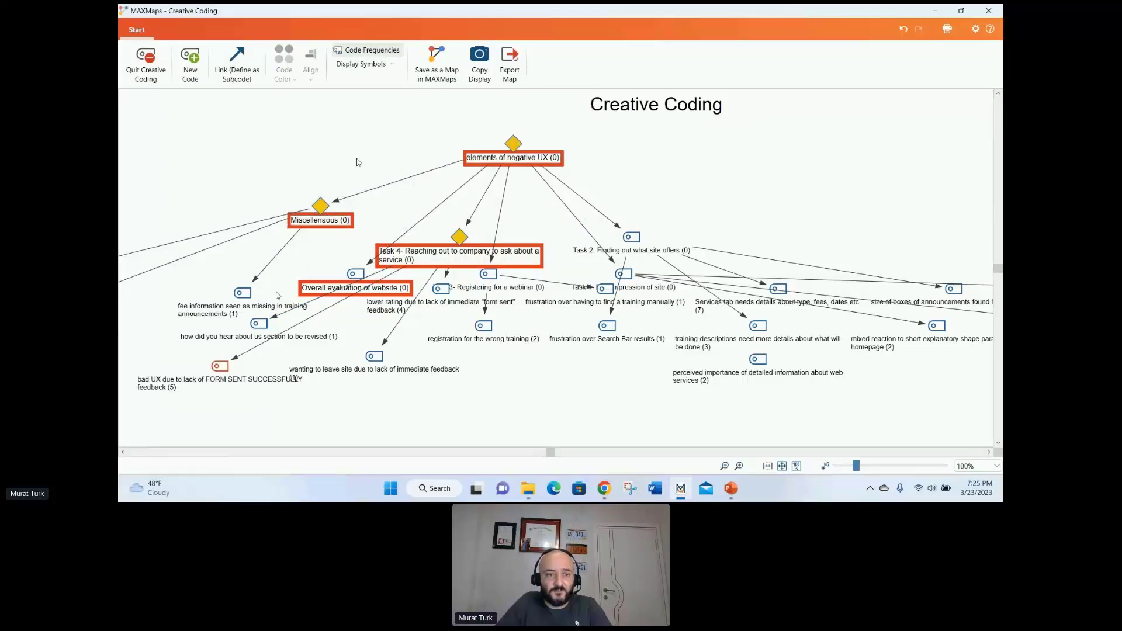
left_click(313, 219)
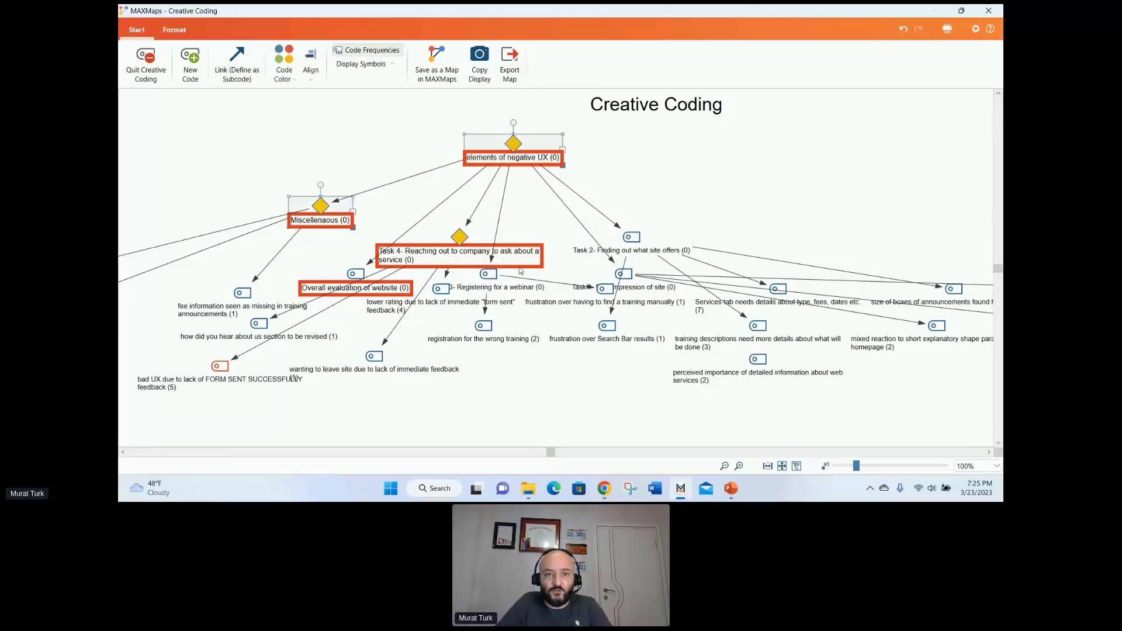
left_click(519, 268, "ctrl")
left_click(384, 292, "ctrl")
left_click(413, 255, "ctrl")
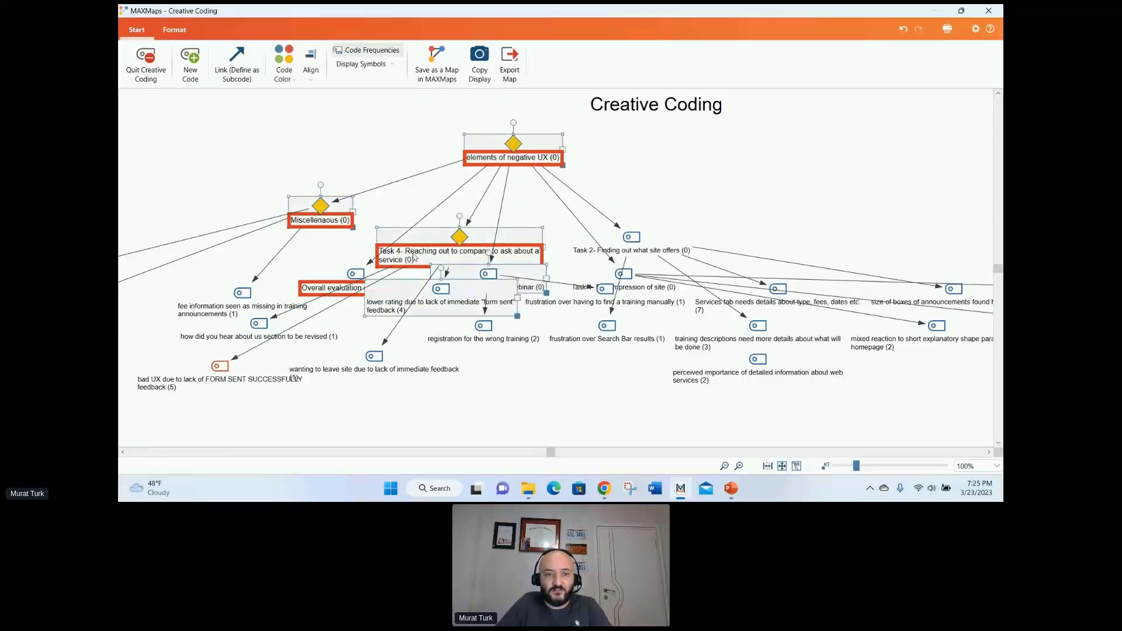
left_click(353, 288)
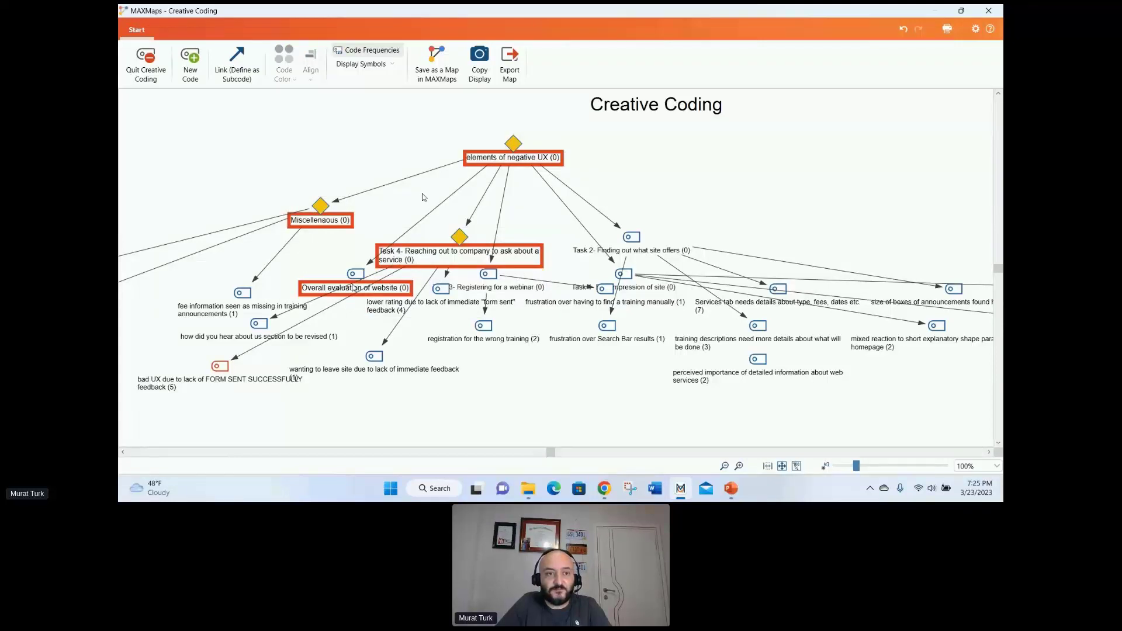
Step: Give the labels of the elements of negative UX, Miscellenaous and Task 4 codes a yellow background
left_click(485, 161)
left_click(345, 221, "ctrl")
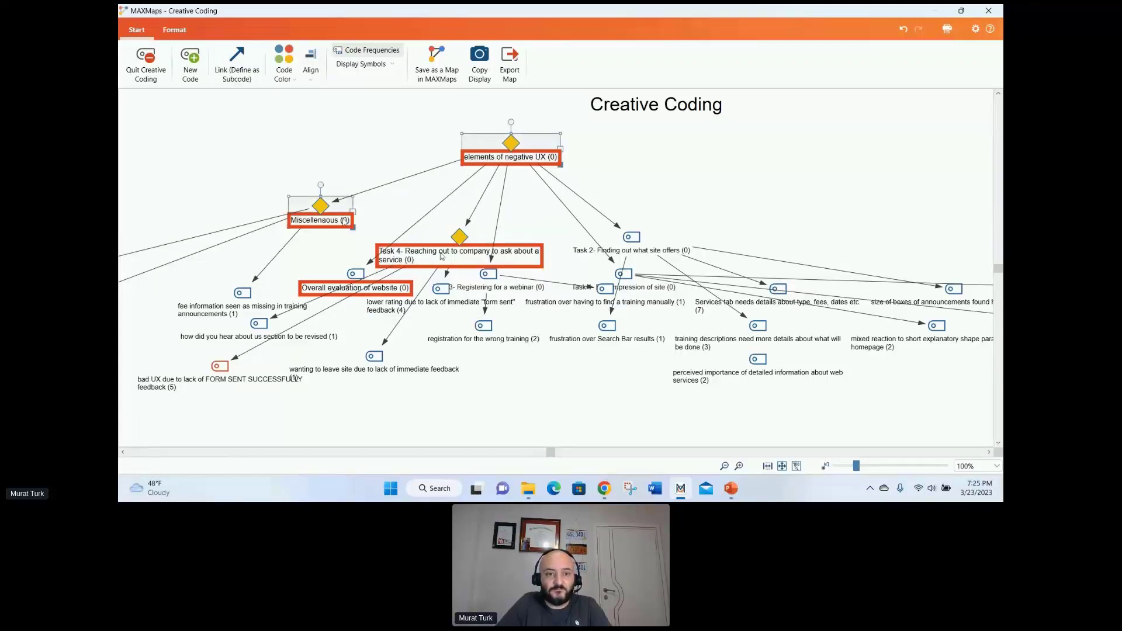
left_click(443, 257, "ctrl")
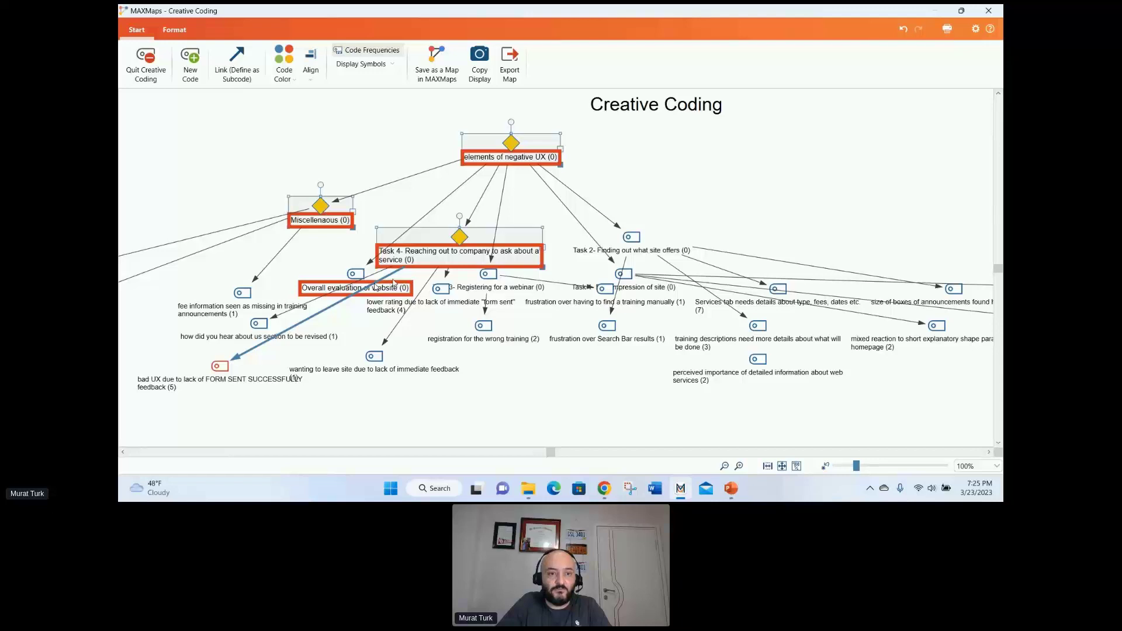
left_click(174, 31)
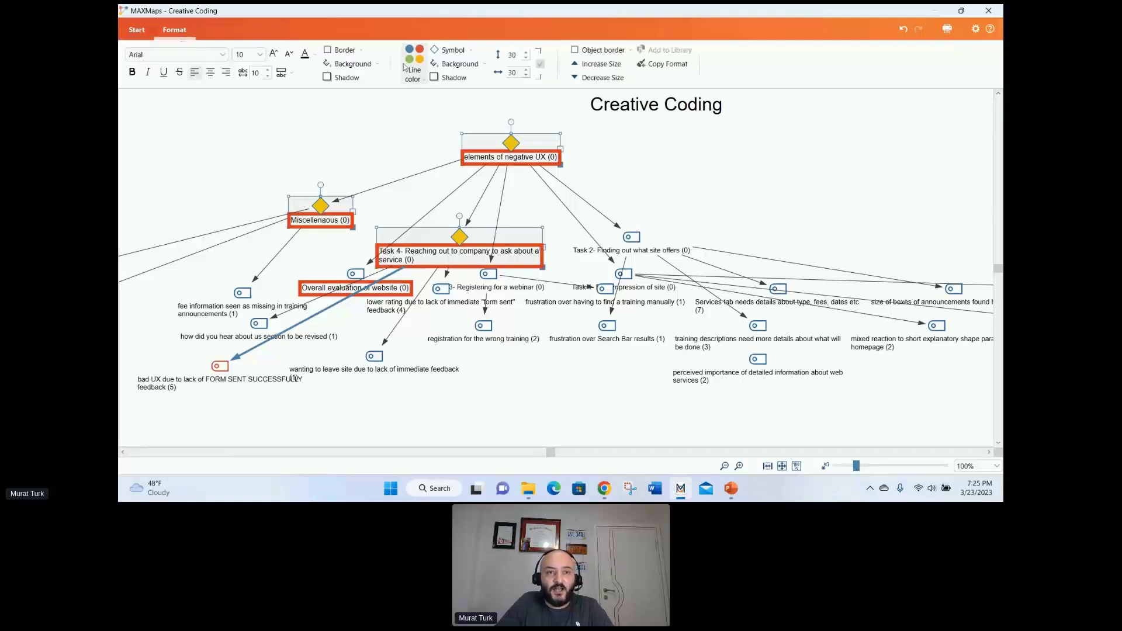
left_click(377, 64)
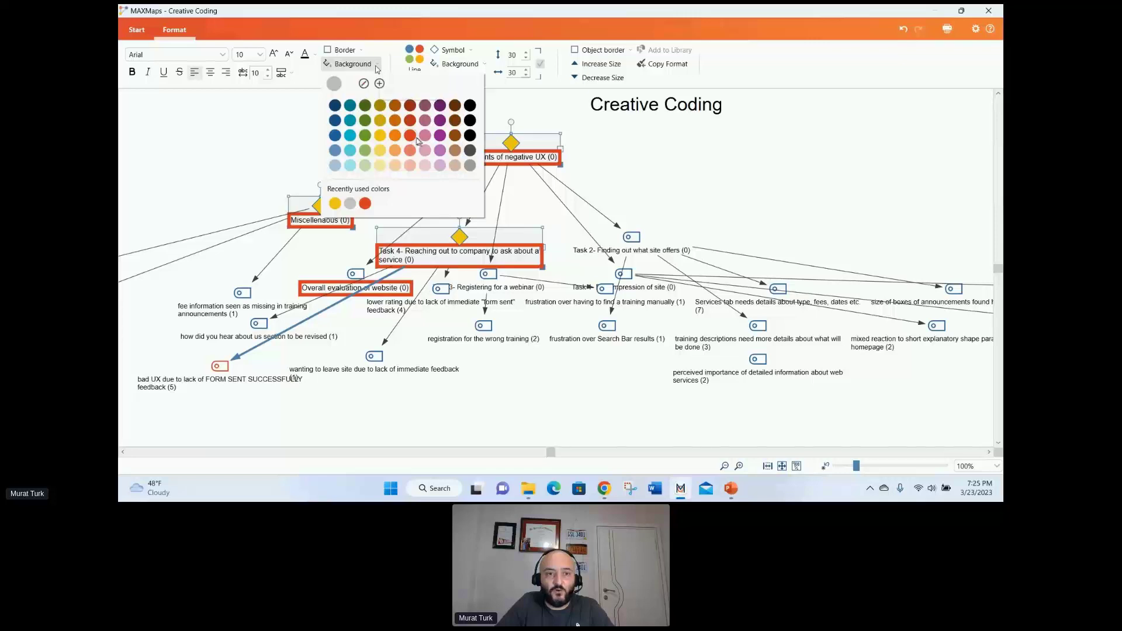
left_click(380, 135)
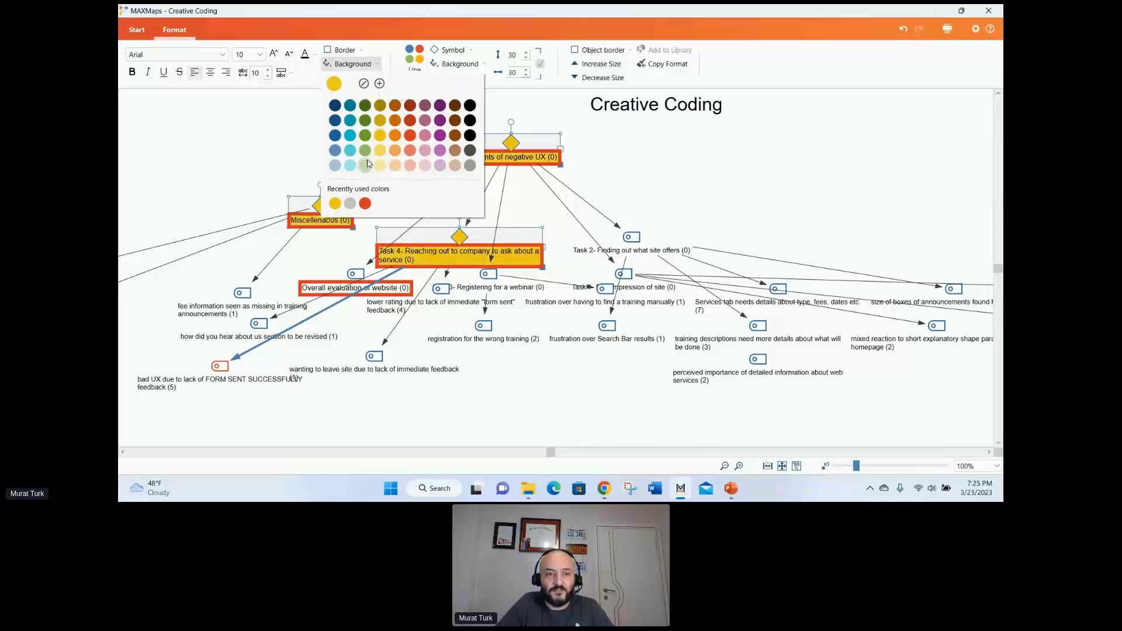
left_click(657, 184)
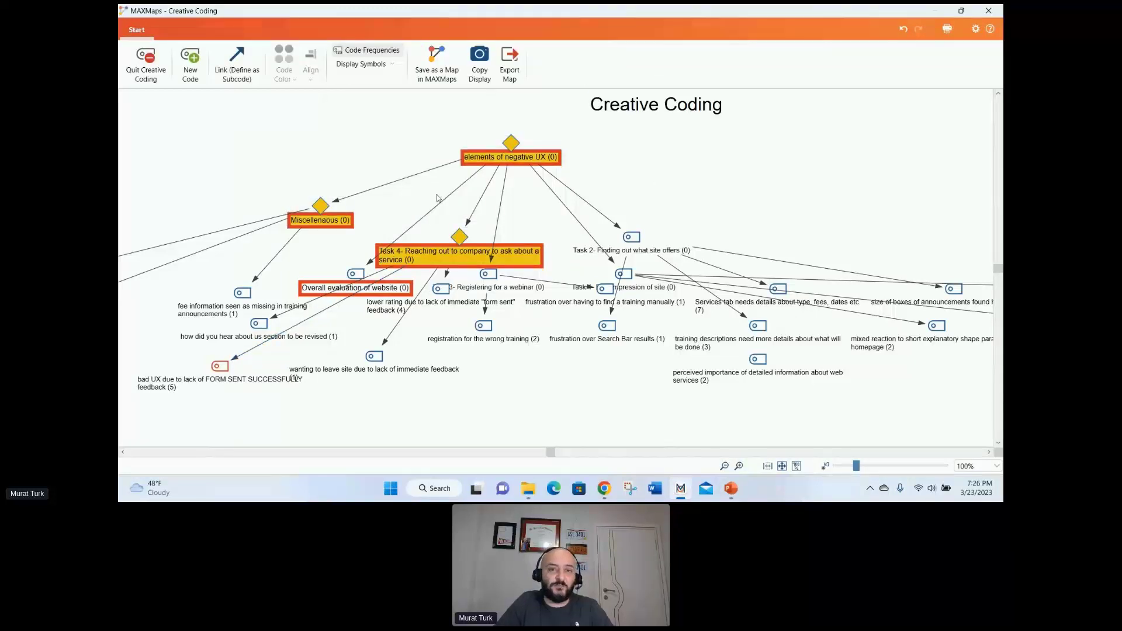
left_click(327, 206)
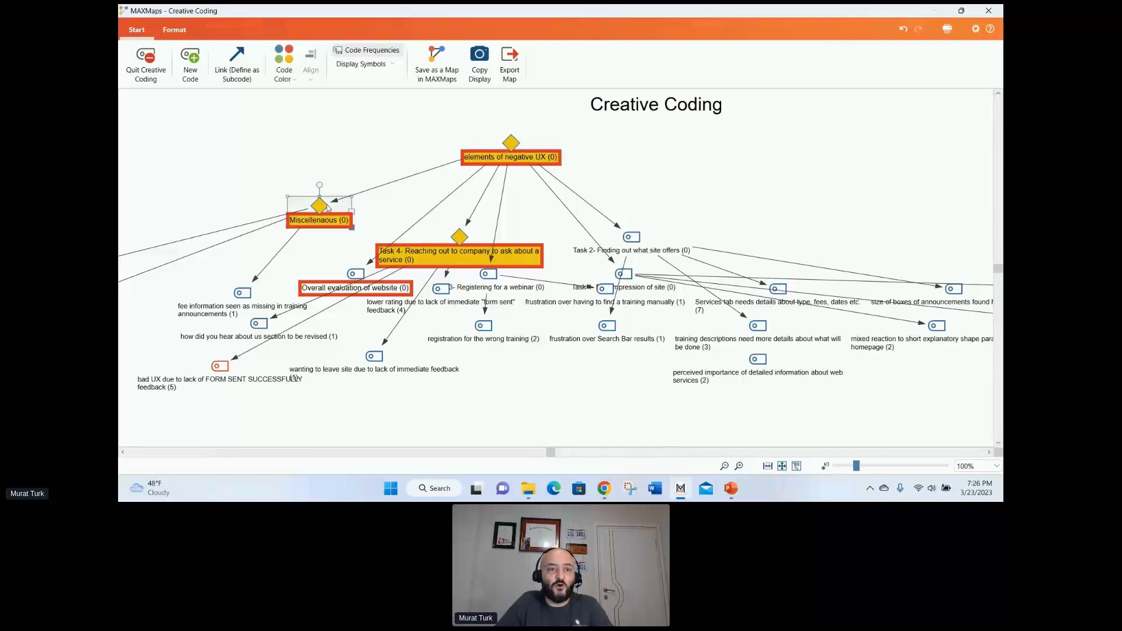
left_click(174, 29)
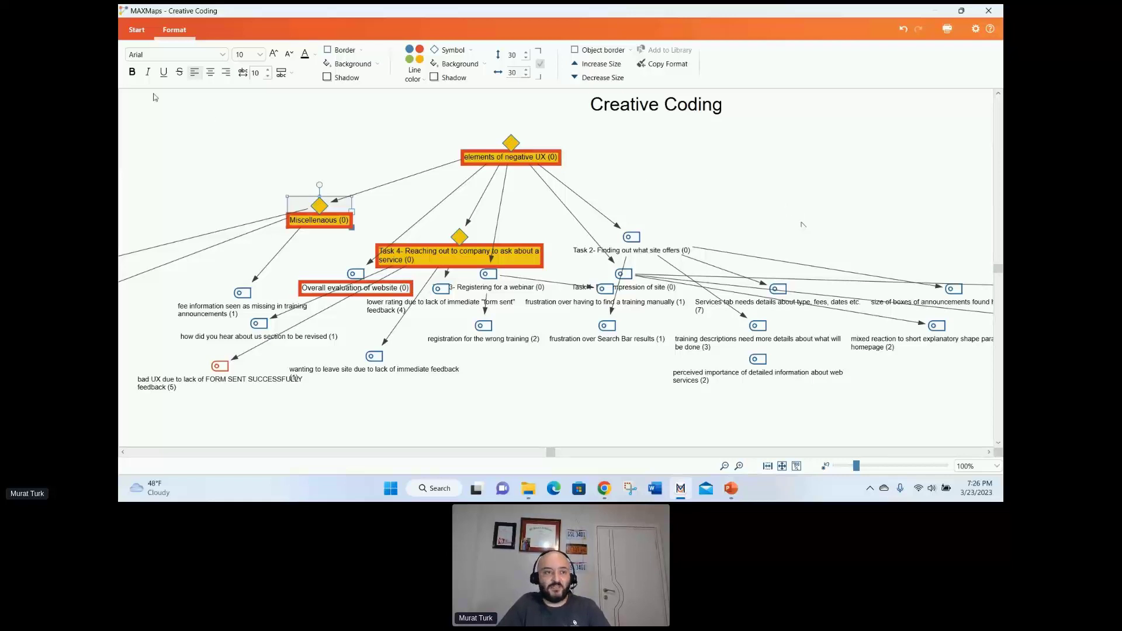
left_click(137, 30)
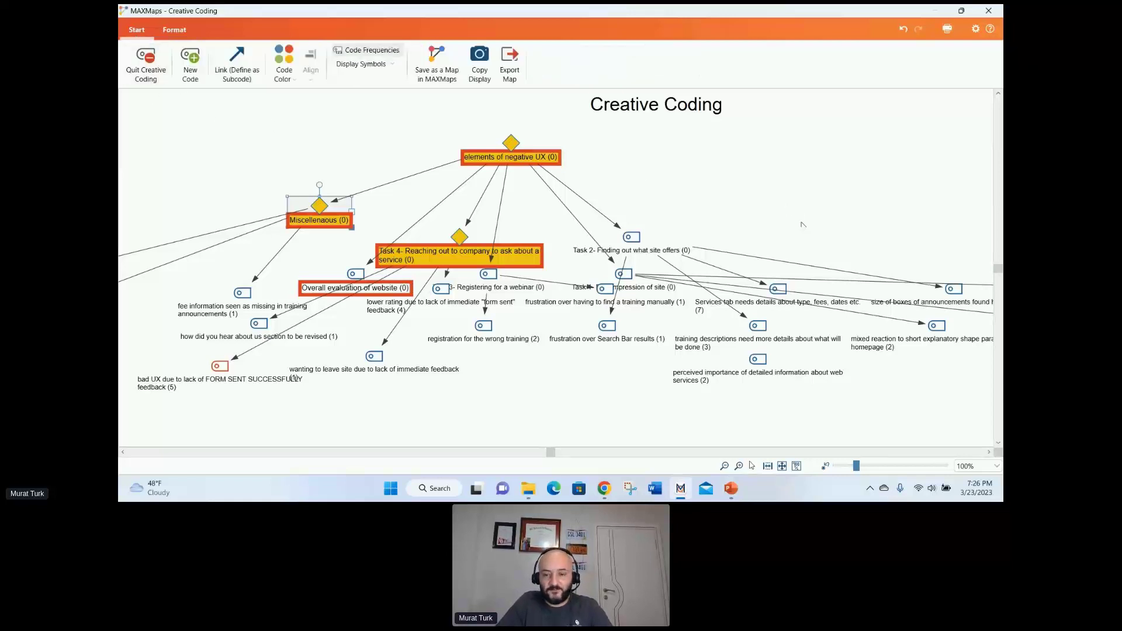
Step: Switch to PowerPoint, present the slide on creating relationships between codes, and return to the Creative Coding map
left_click(738, 491)
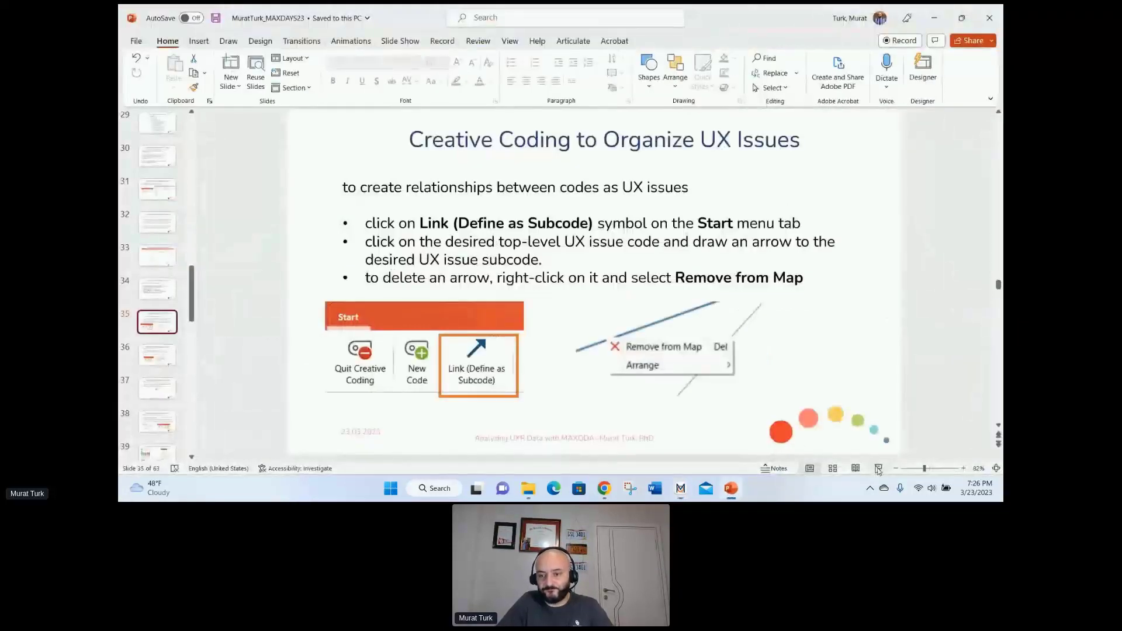
key("shift+F5")
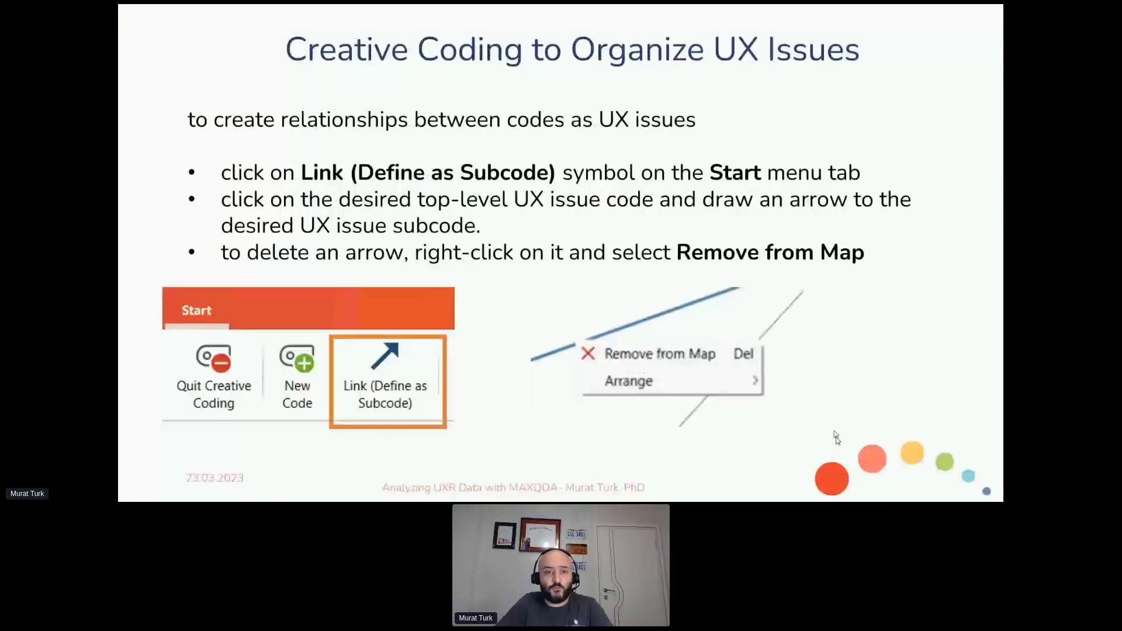
key("Escape")
left_click(681, 488)
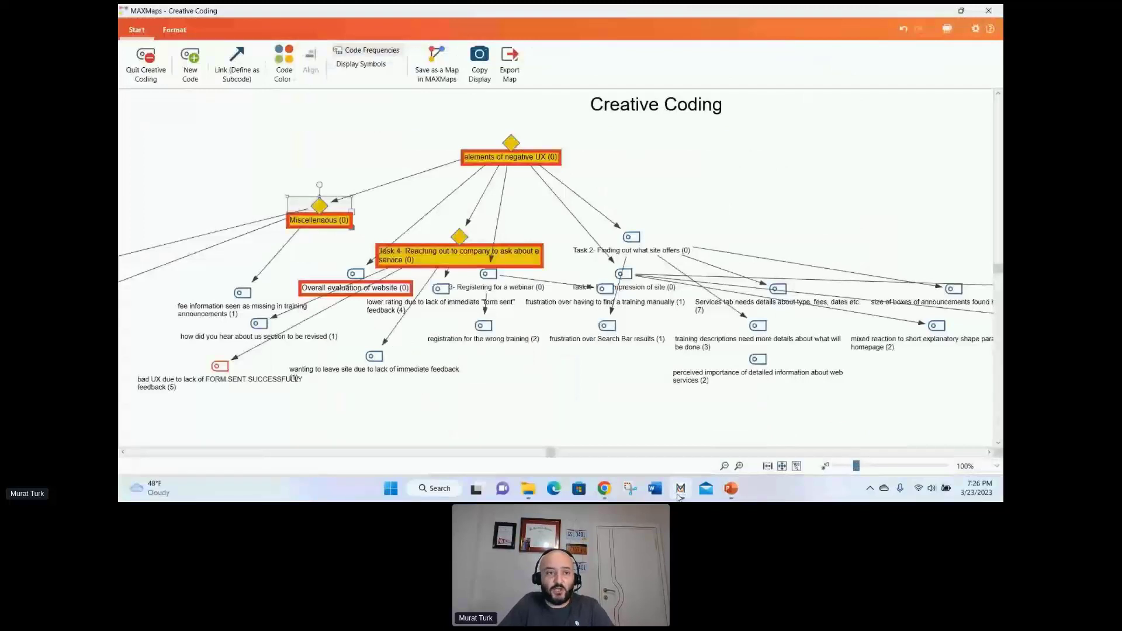
Step: Create an orange code named "frustration" and place it below the "frustration over Search Bar results" code
left_click(191, 64)
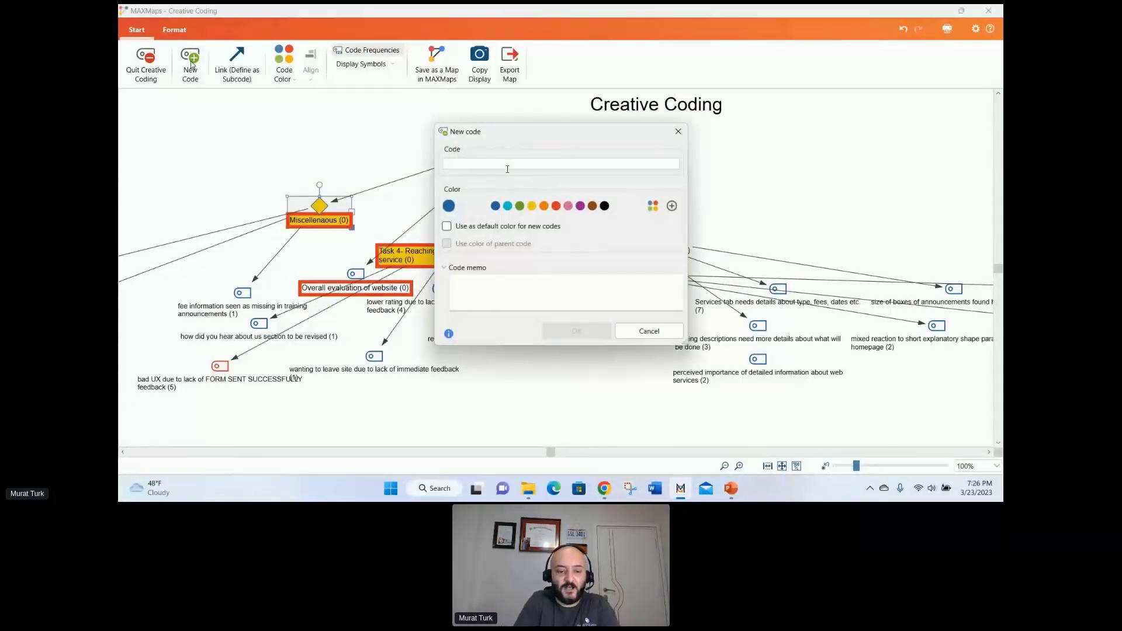
type("frustratio")
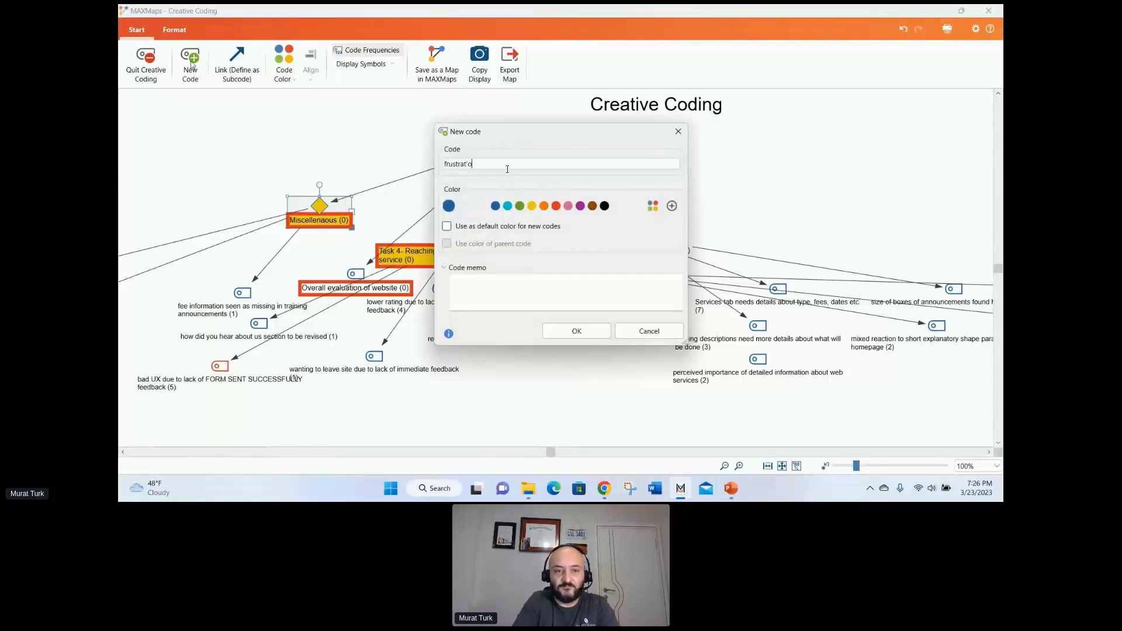
type("ion")
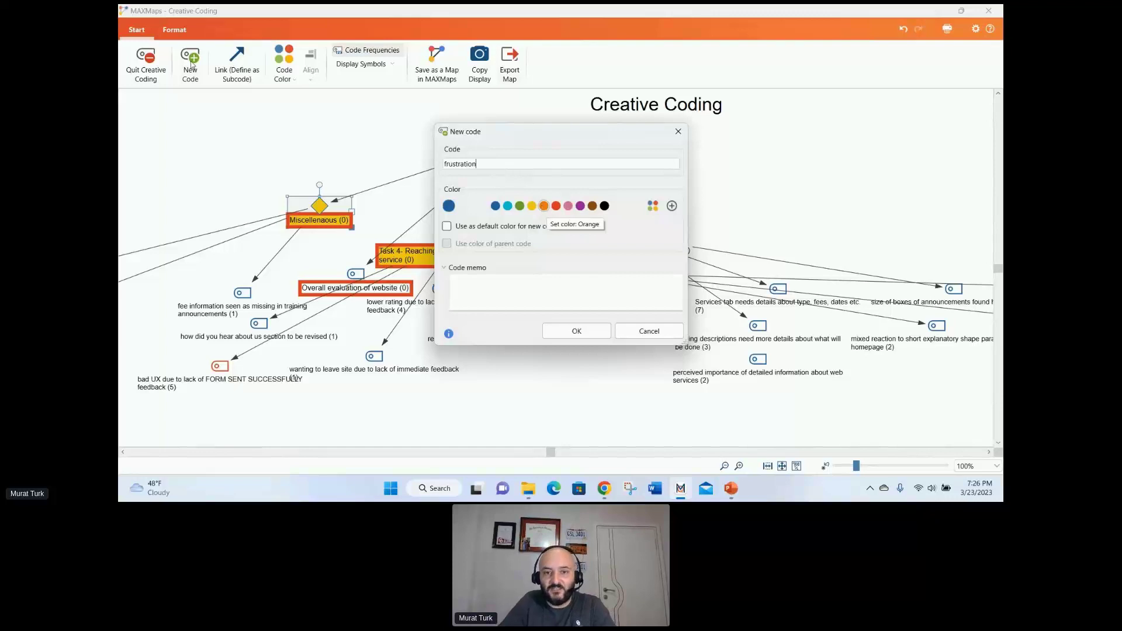
left_click(543, 205)
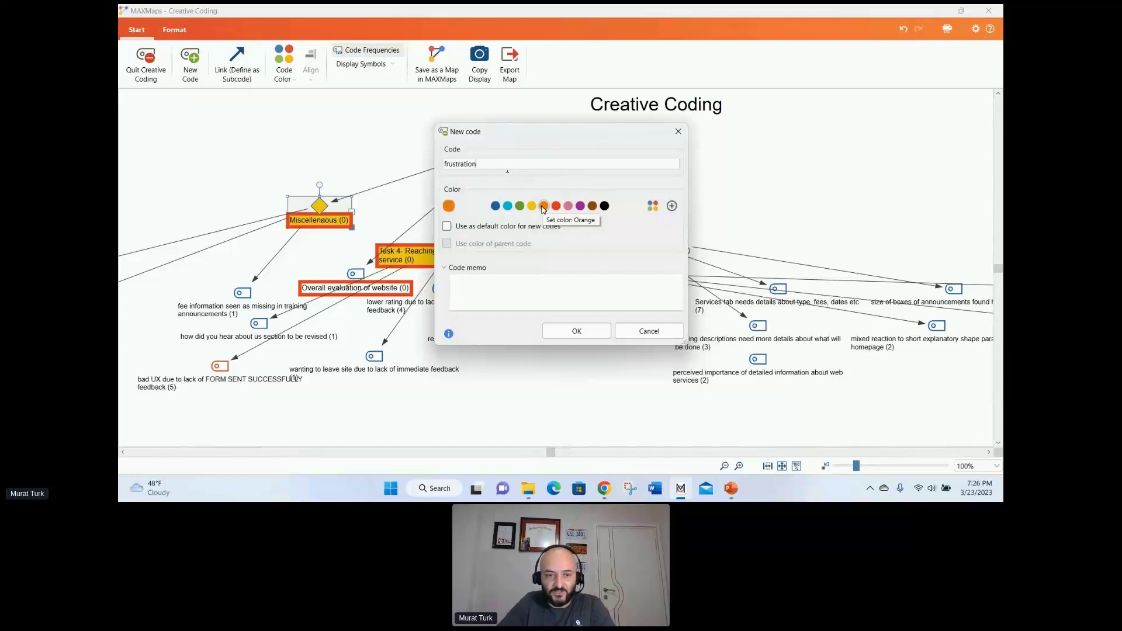
left_click(576, 331)
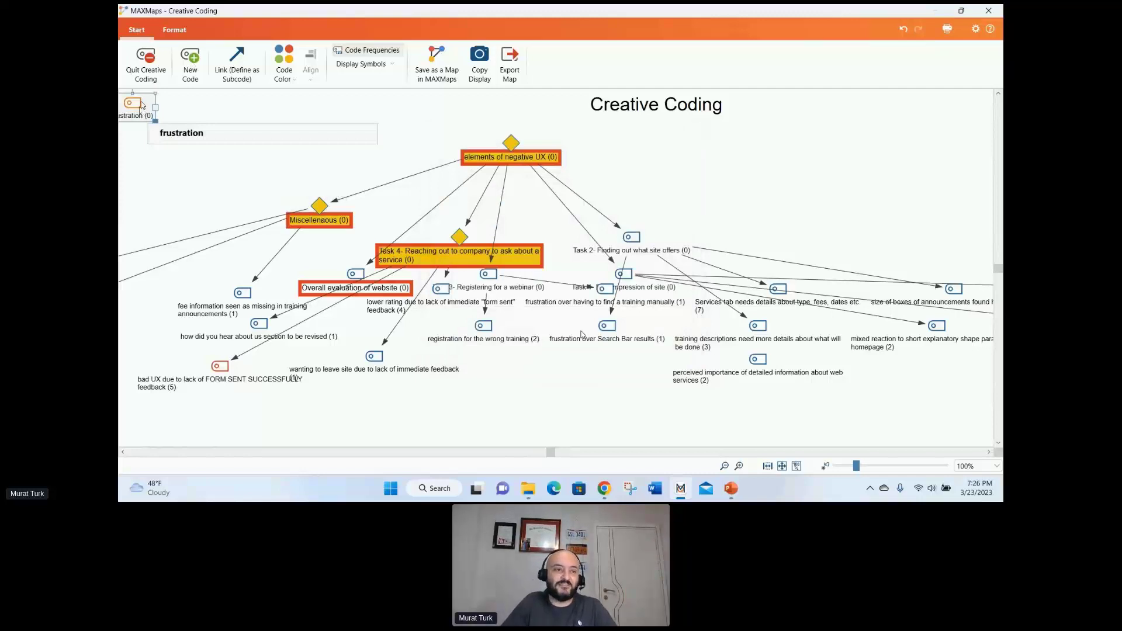
left_click_drag(141, 105, 557, 396)
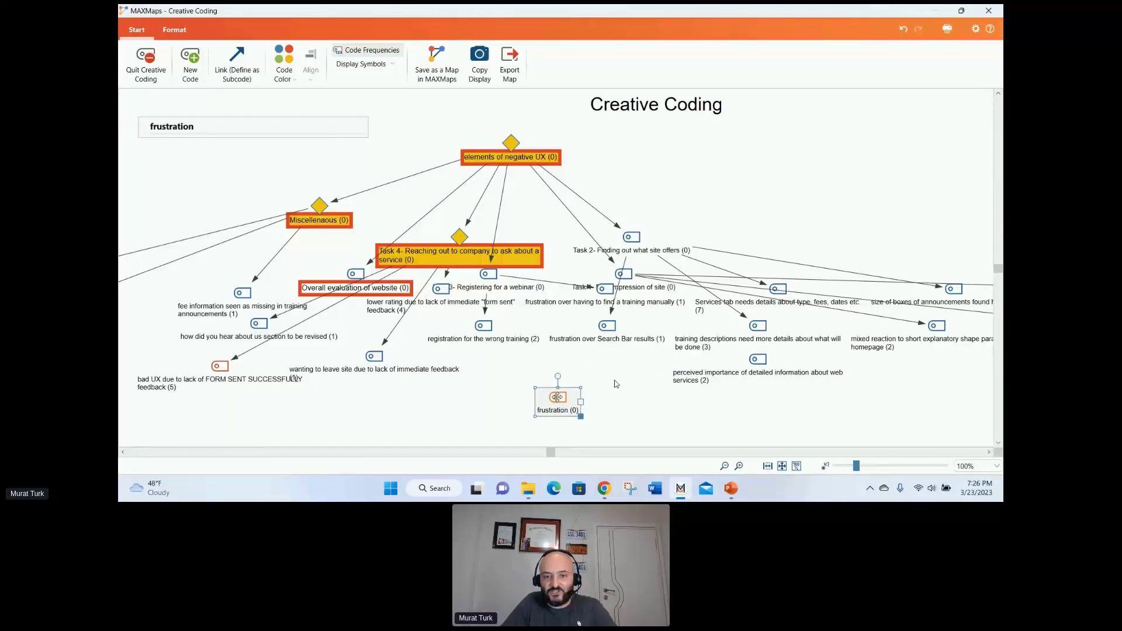
Step: Link "frustration" as a subcode of "frustration over Search Bar results", and "perceived importance of detailed information about web services" as a subcode of "frustration"
left_click(611, 337)
left_click(564, 404)
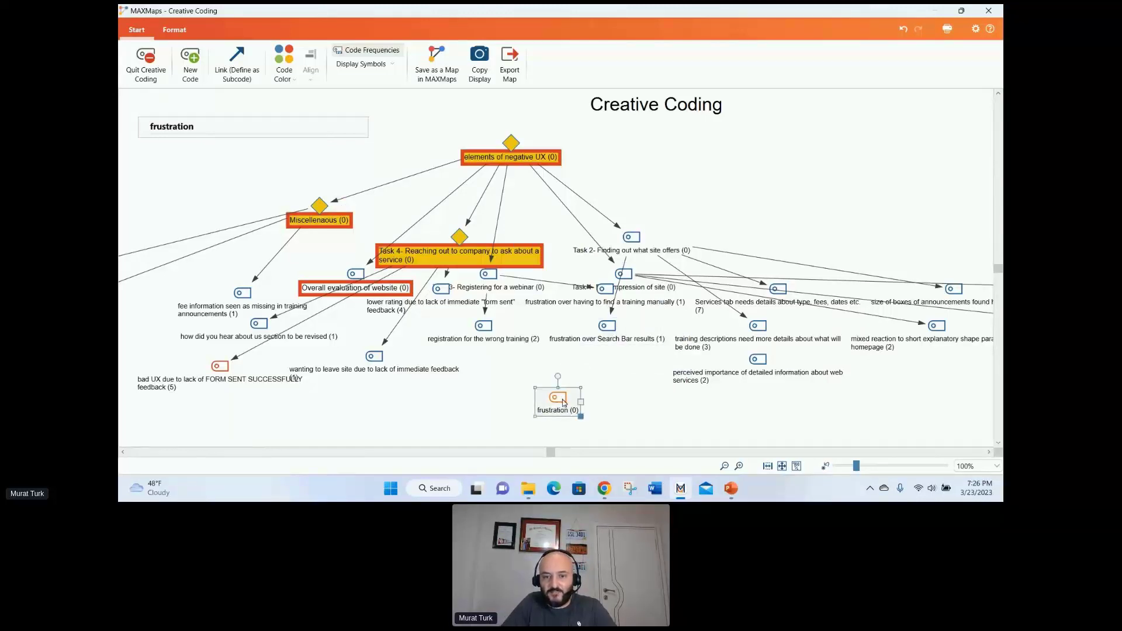
left_click(239, 63)
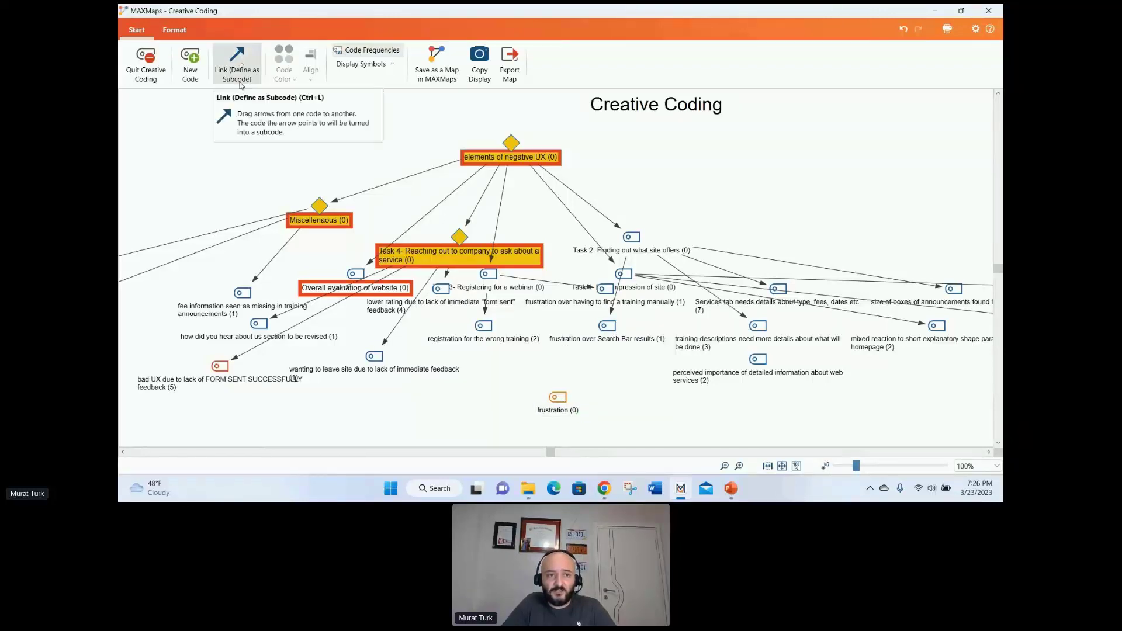
left_click_drag(607, 326, 557, 409)
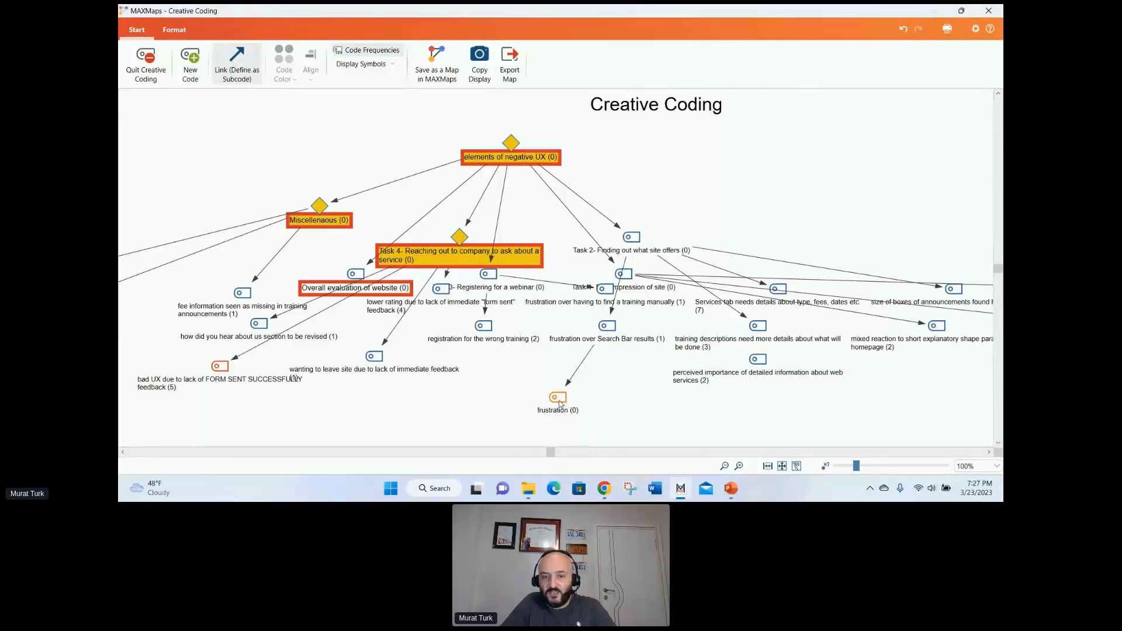
left_click_drag(560, 402, 744, 383)
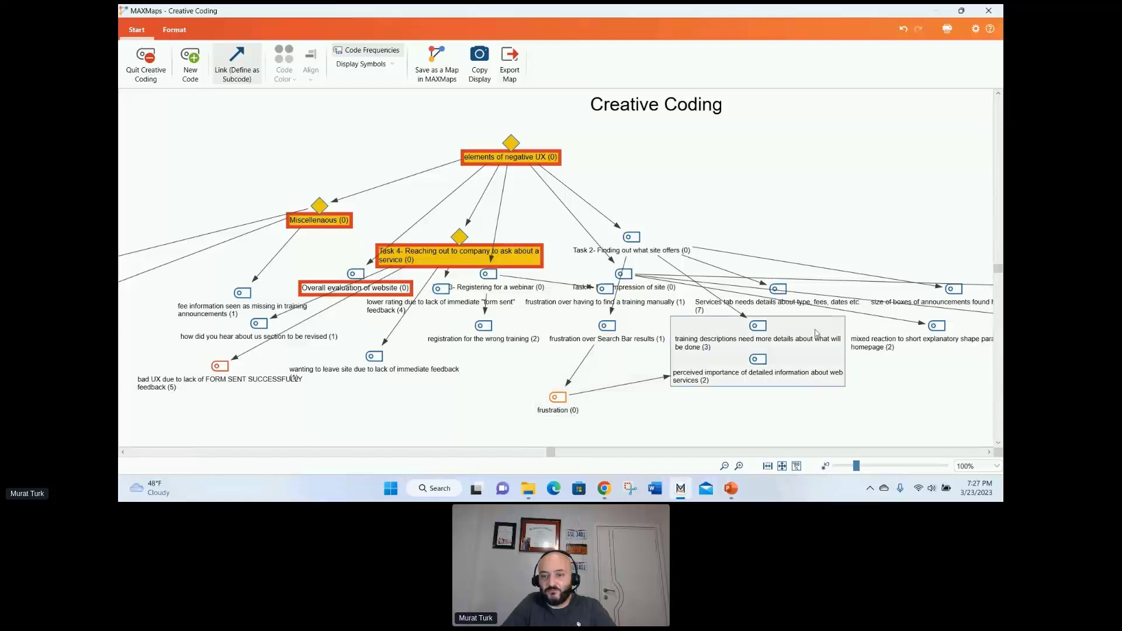
left_click(910, 386)
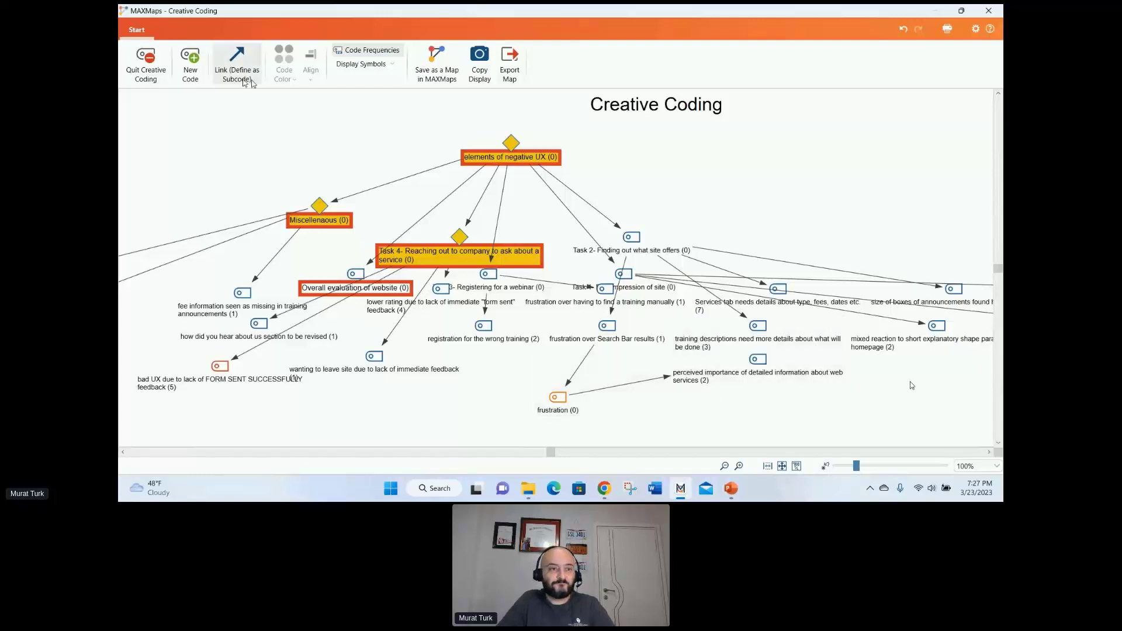
left_click(240, 71)
left_click(268, 145)
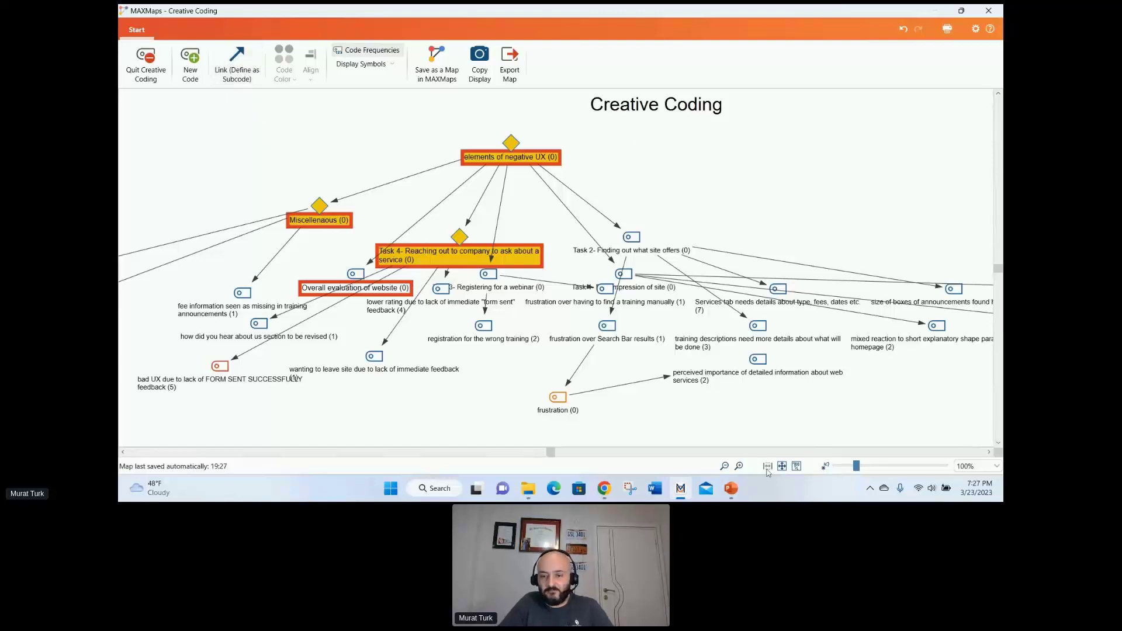
Step: Switch to PowerPoint and present the Creative Coding slides on creating new codes and on displaying code frequencies
left_click(731, 488)
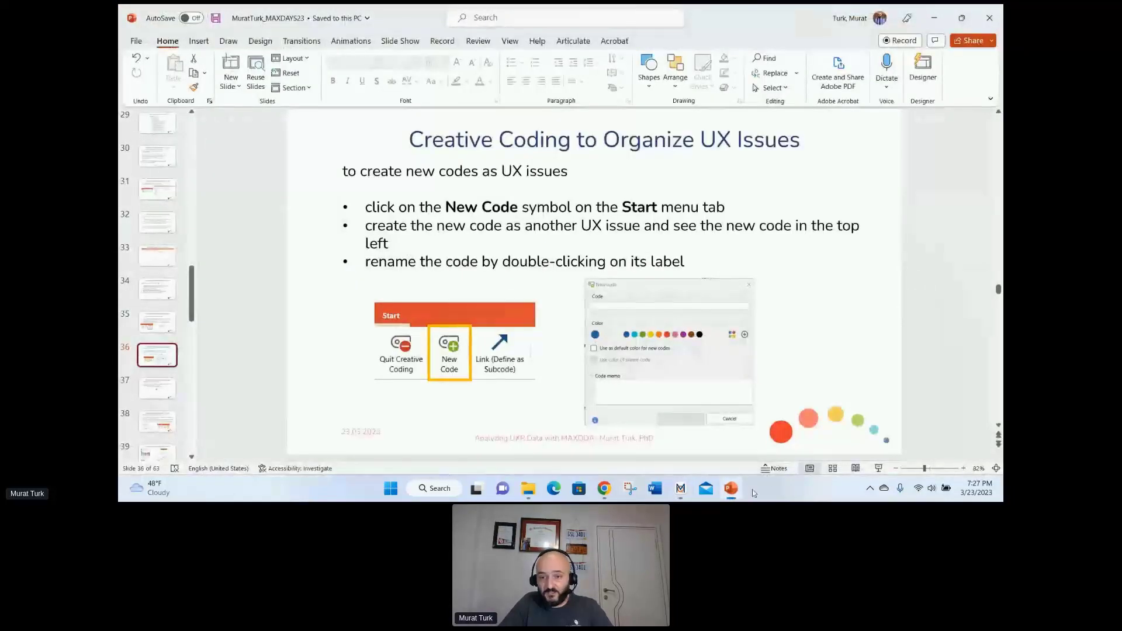
left_click(878, 468)
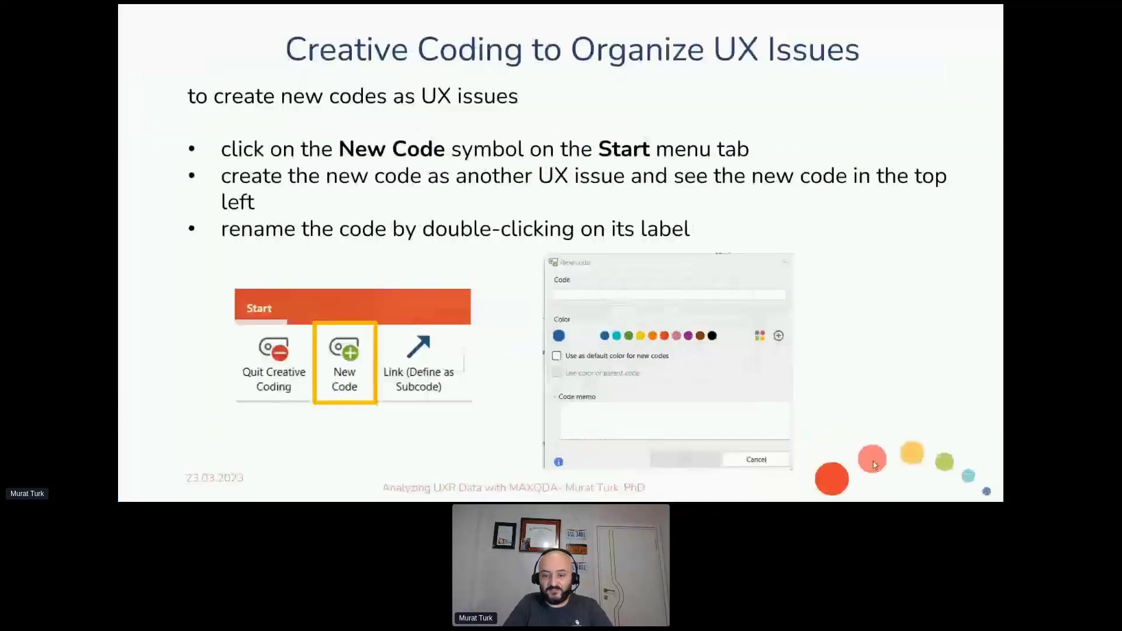
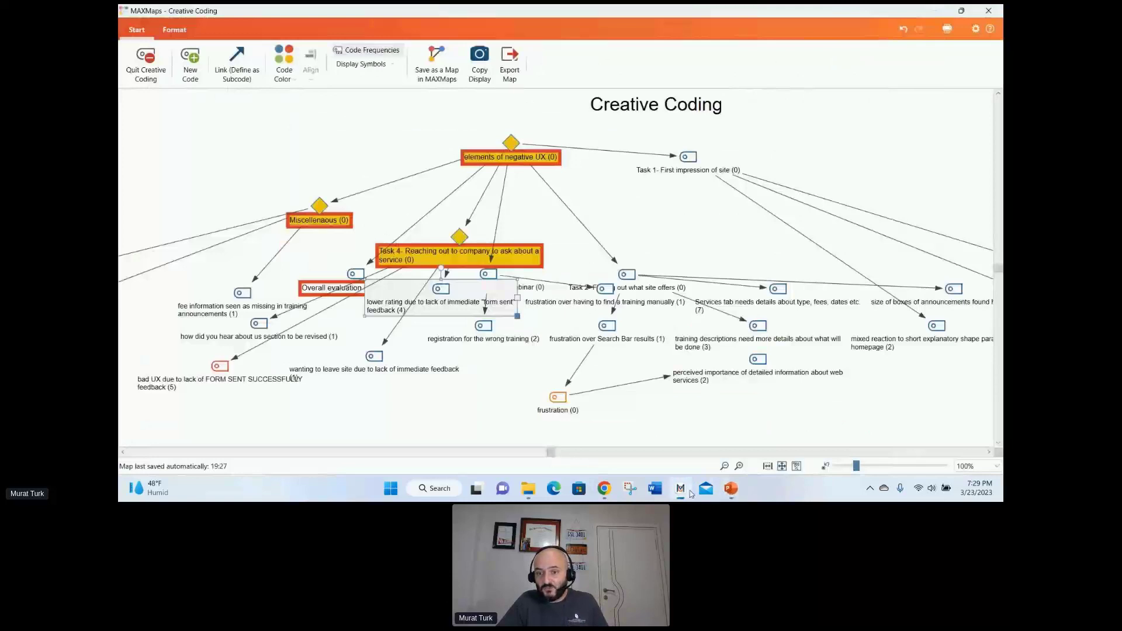
left_click(730, 489)
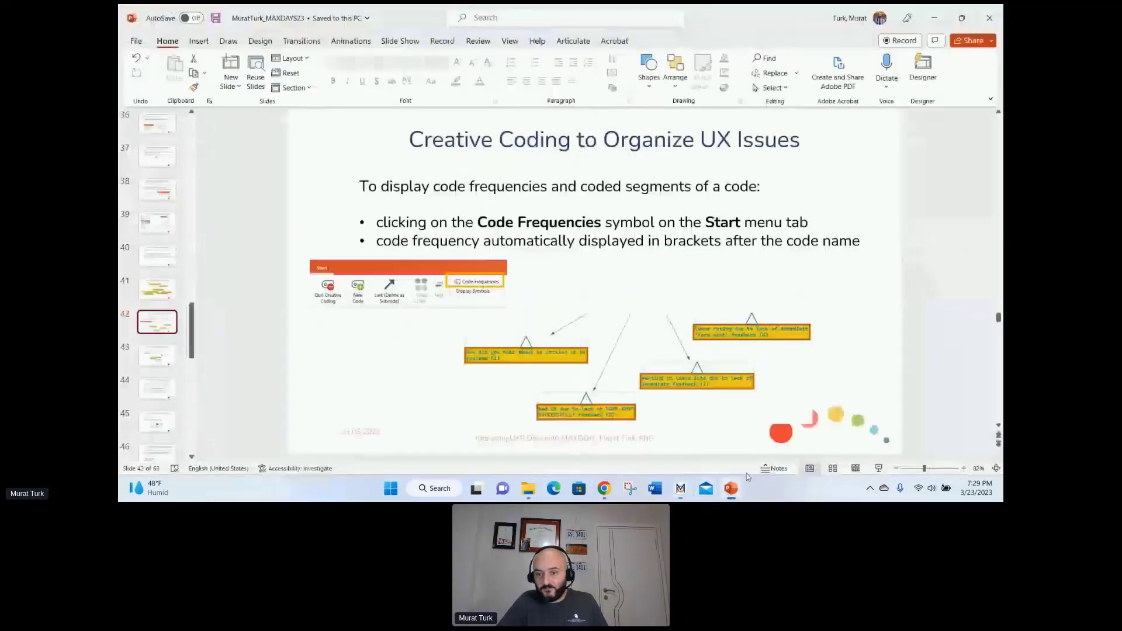
left_click(878, 468)
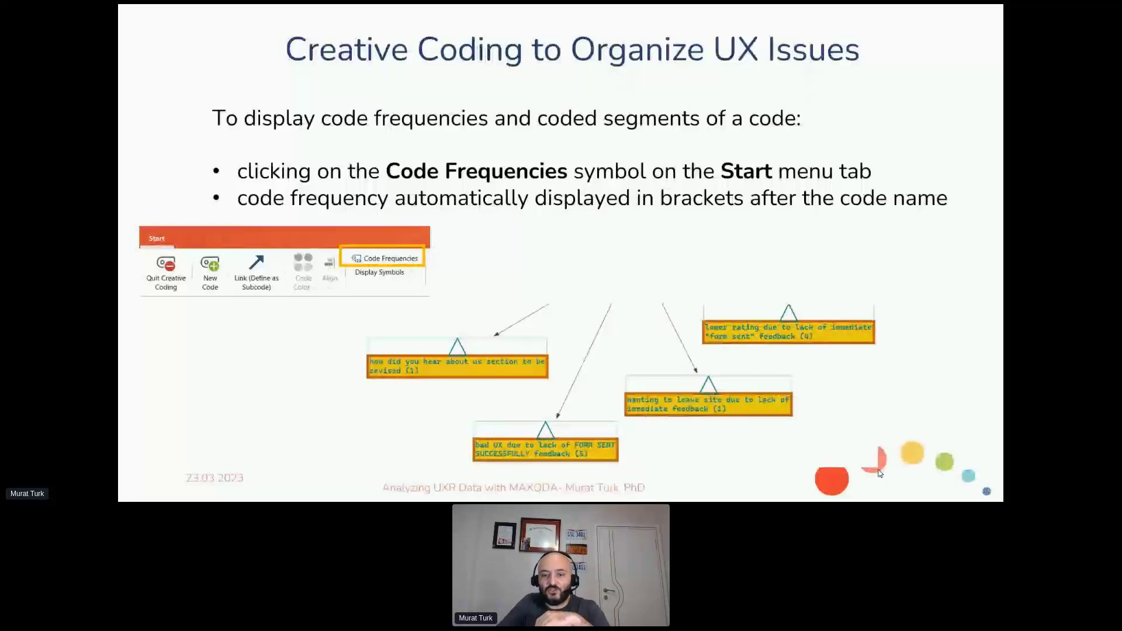
Step: End the slide show, return to the Creative Coding map, and open the maximized coded segments overview for "Services tab needs details about type, fees, dates etc"
key("Right")
key("Escape")
left_click(682, 493)
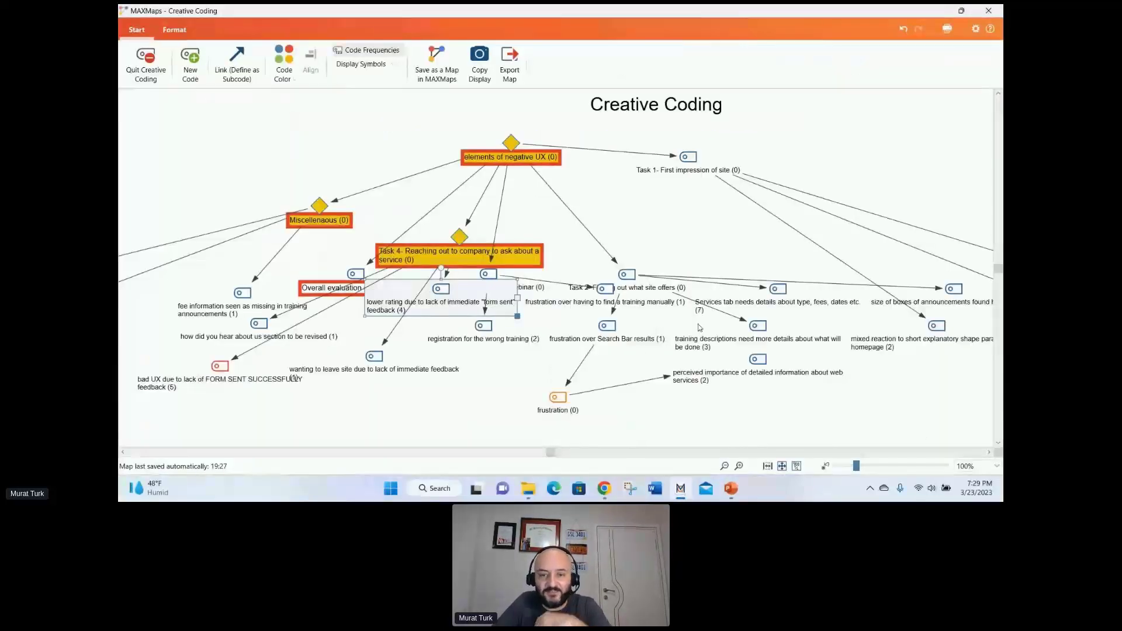
left_click(759, 301)
mouse_move(760, 302)
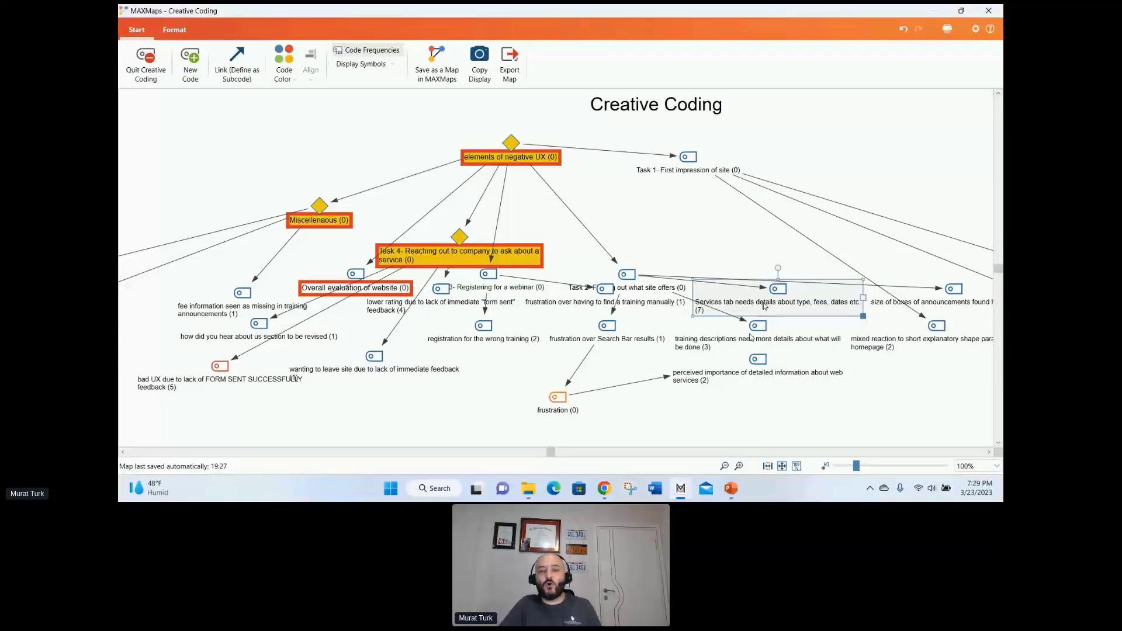
right_click(757, 310)
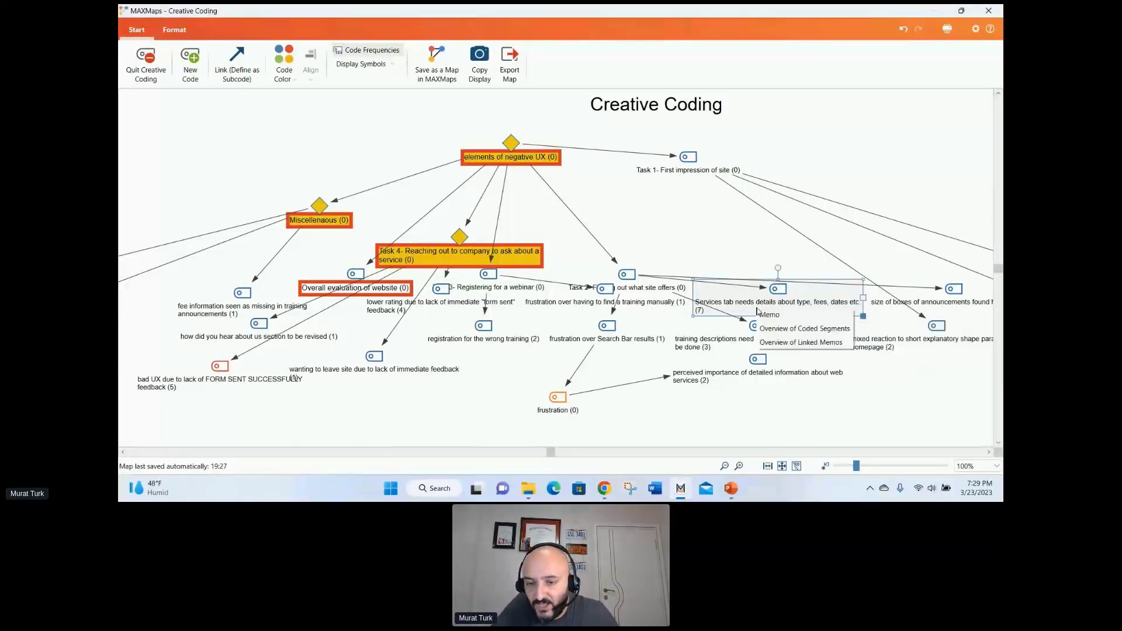
left_click(792, 329)
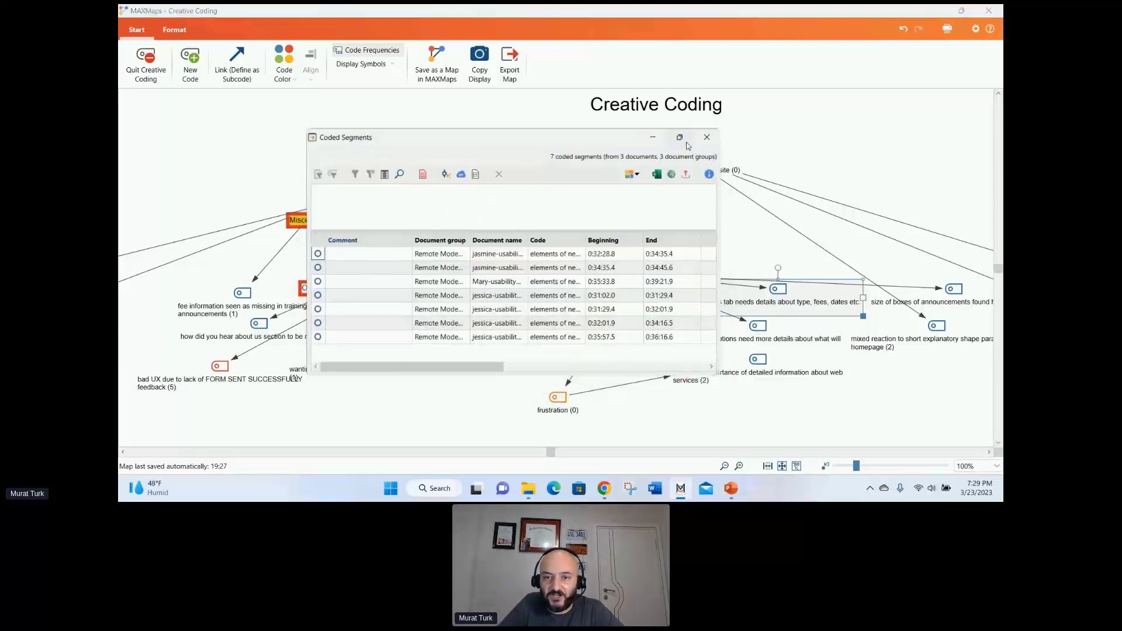
left_click(679, 137)
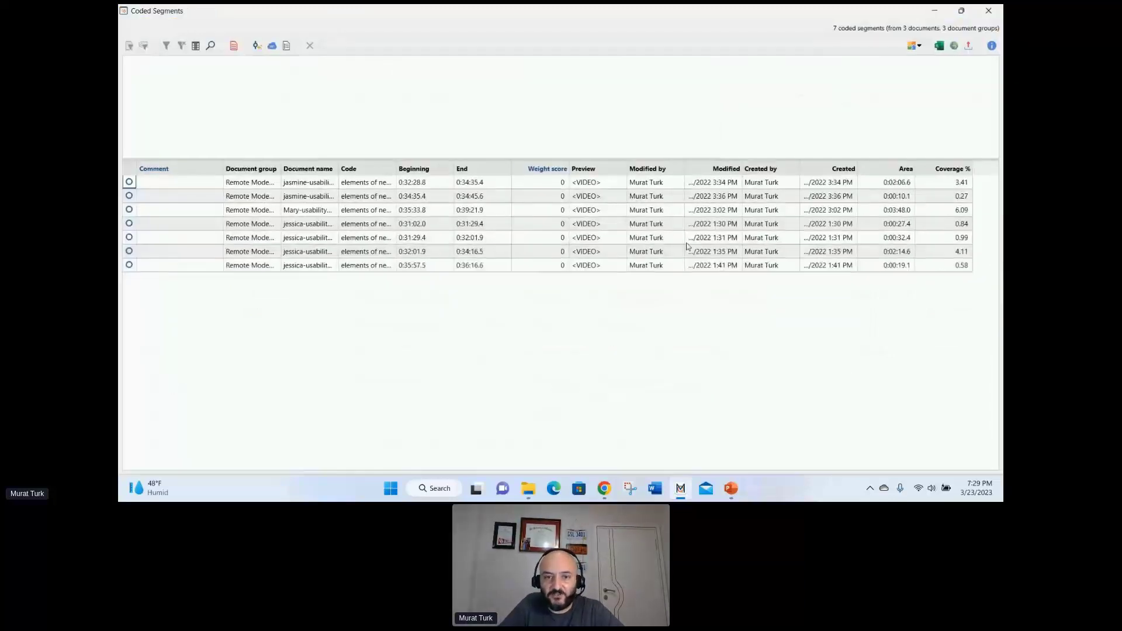
Step: Preview the first three coded segments, sort the list by coverage percentage, and close the overview
left_click(268, 186)
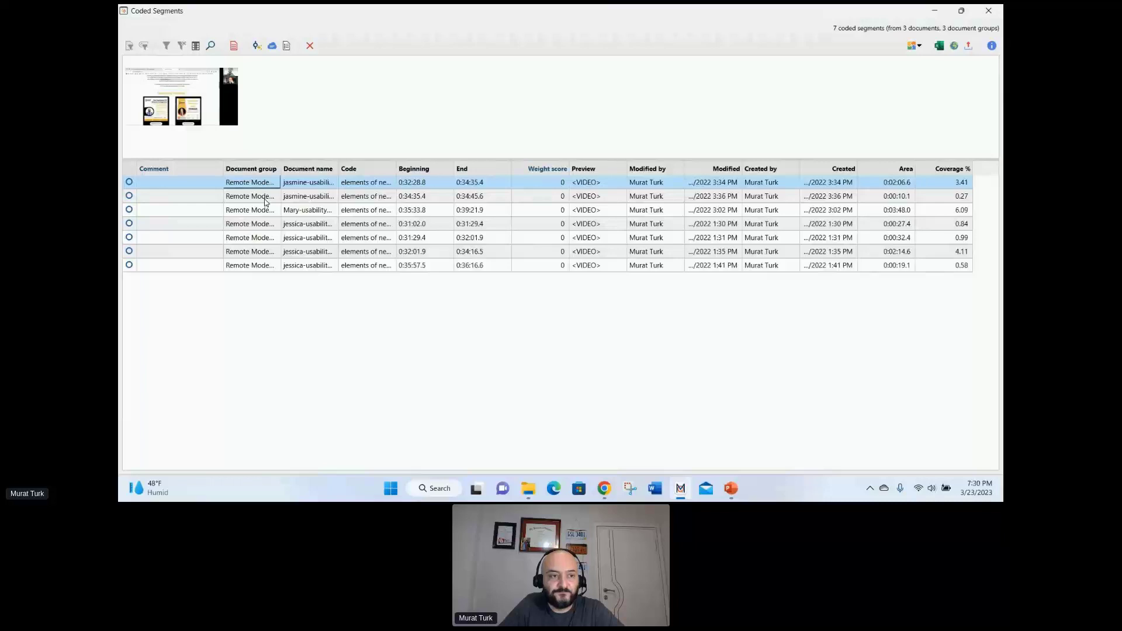
left_click(266, 200)
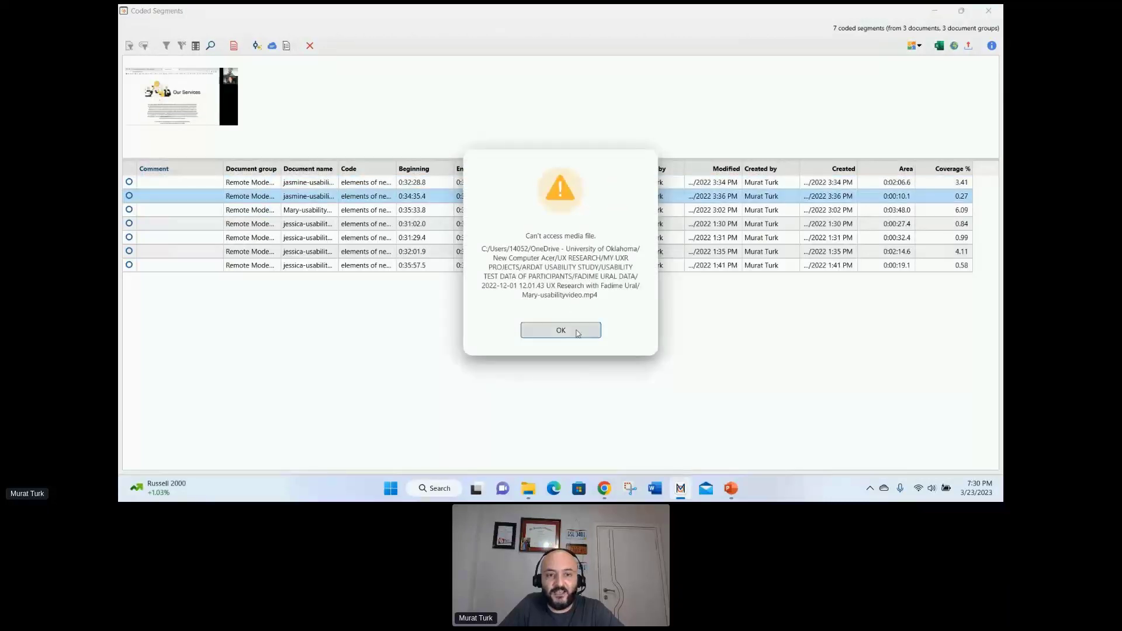
left_click(554, 325)
left_click(461, 211)
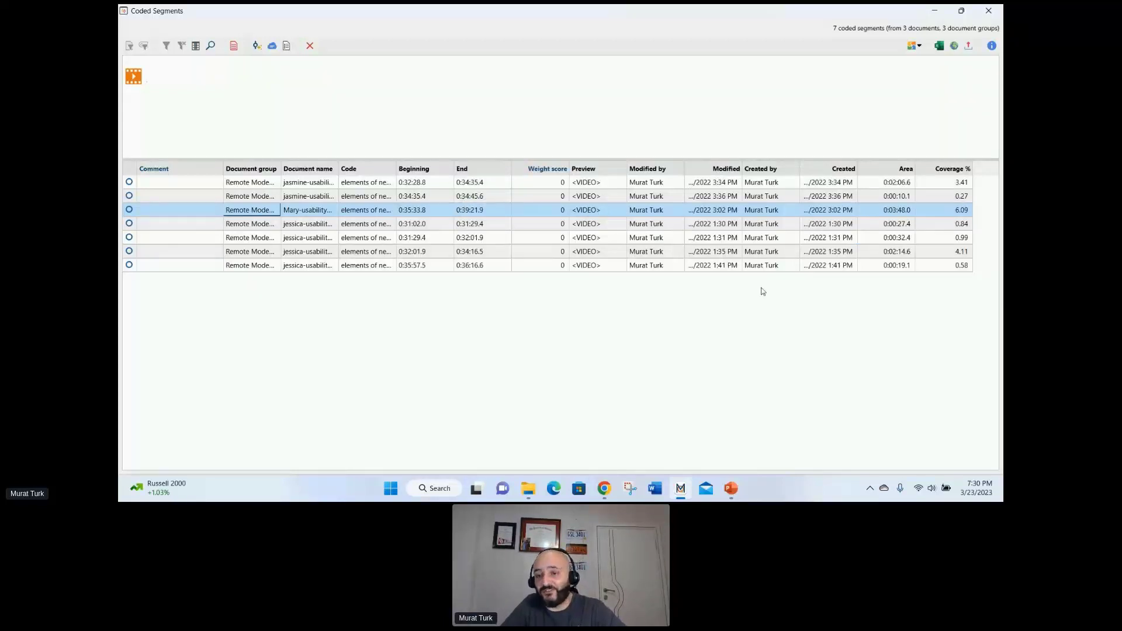
left_click(962, 170)
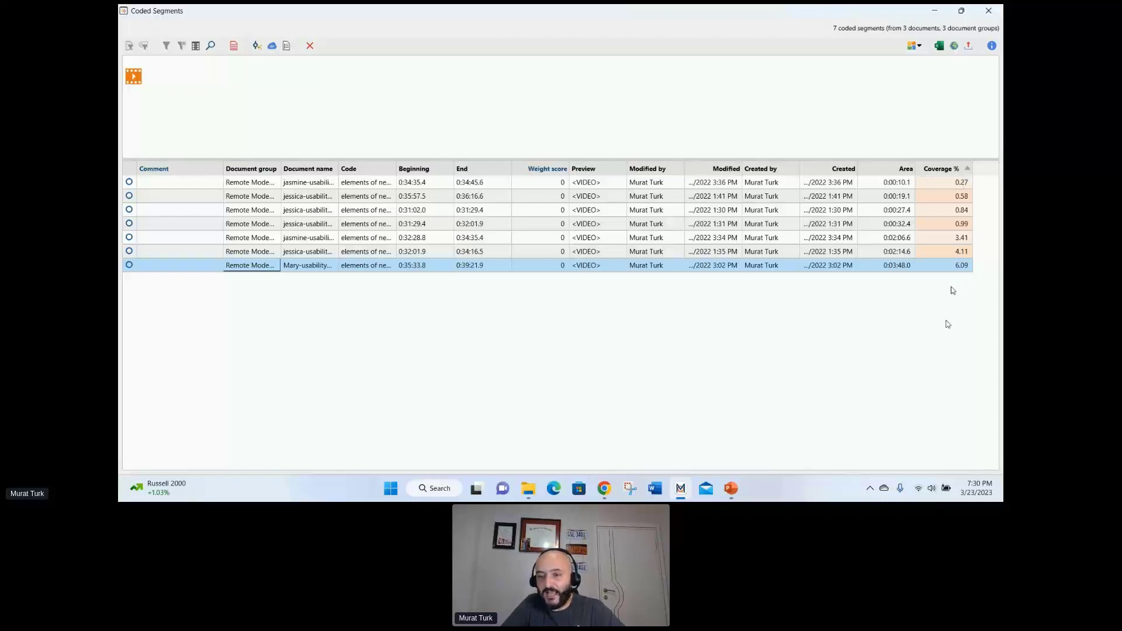
left_click(988, 10)
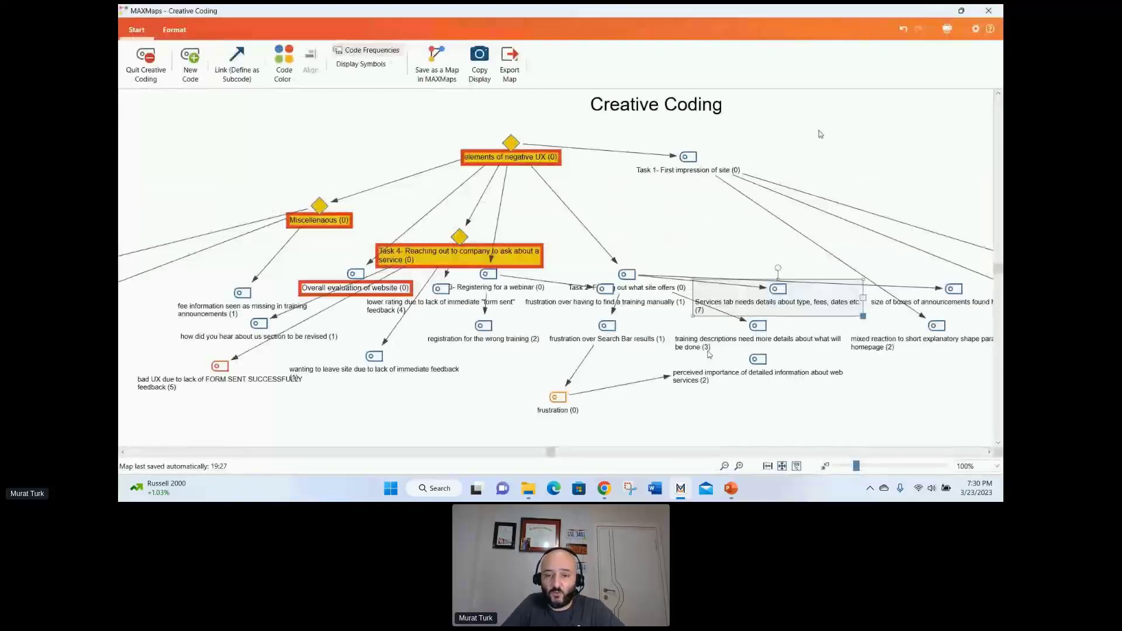
Step: Switch to PowerPoint, show slides 44 and 45 on coded segments and getting a map copy, and return to the Creative Coding map
left_click(732, 489)
left_click(156, 395)
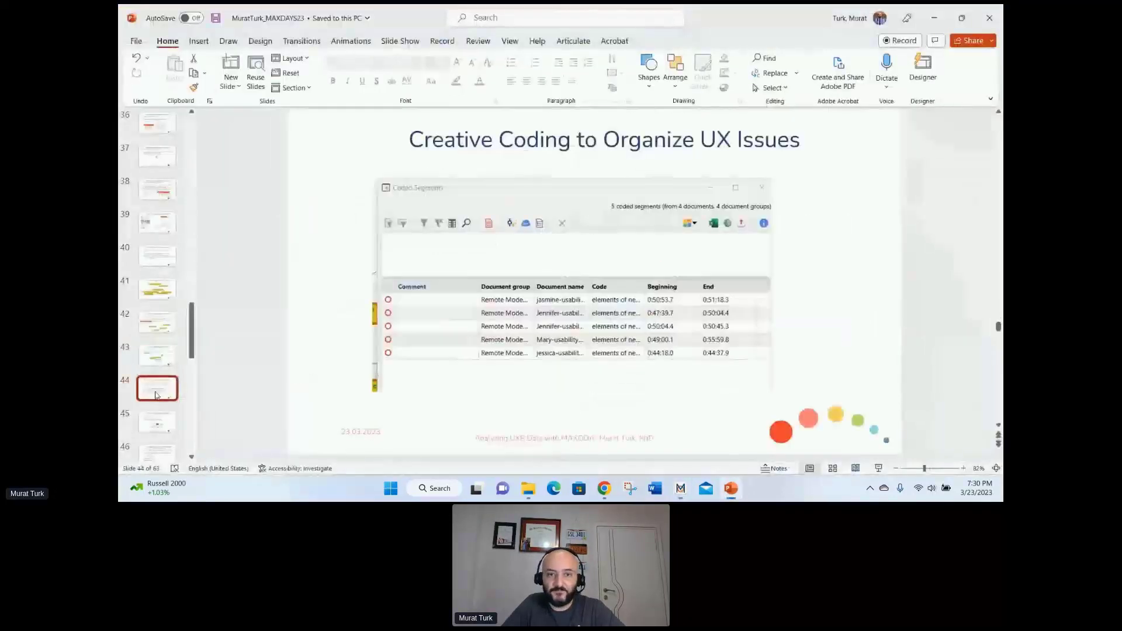
key("Down")
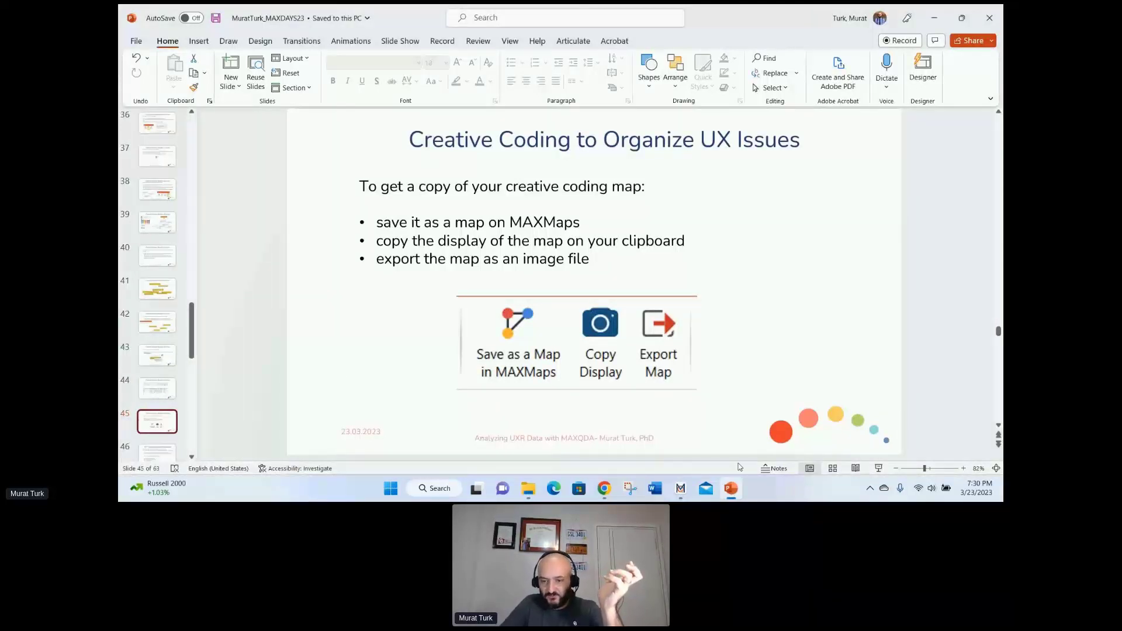
left_click(681, 491)
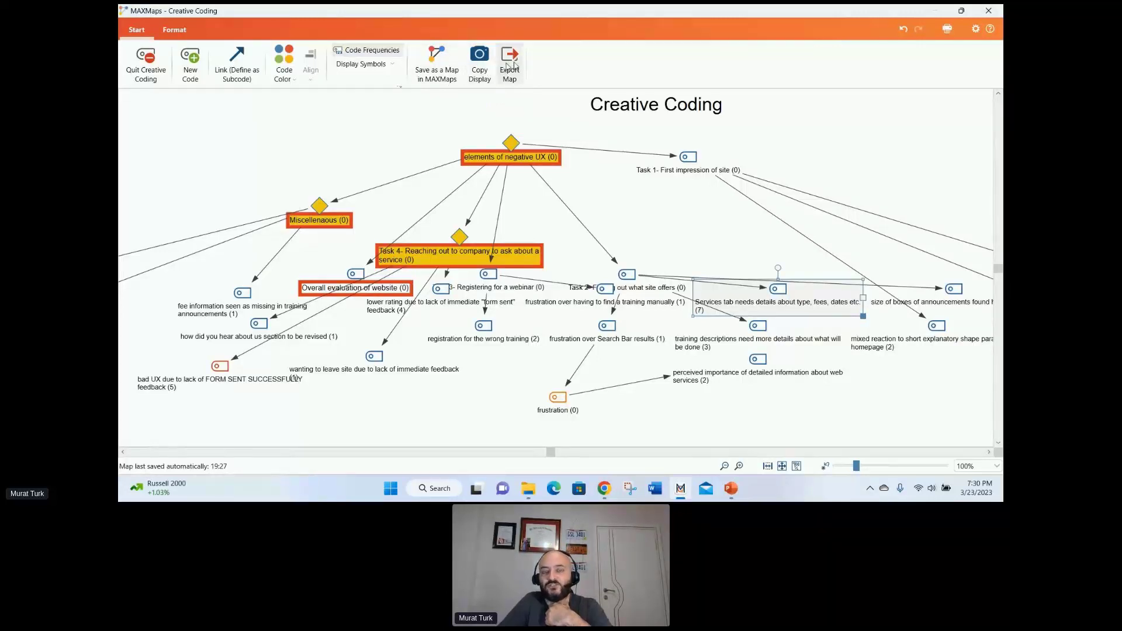
Step: Check the file formats offered for exporting the map without exporting it, and save a copy of the Creative Coding map in MAXMaps
left_click(509, 65)
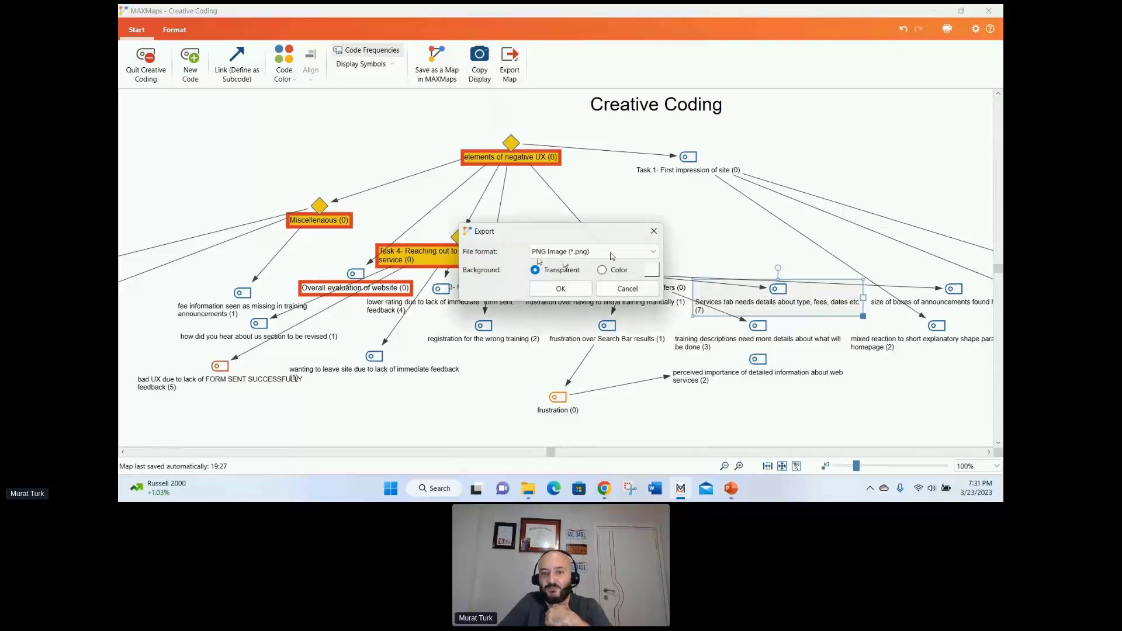
left_click(632, 255)
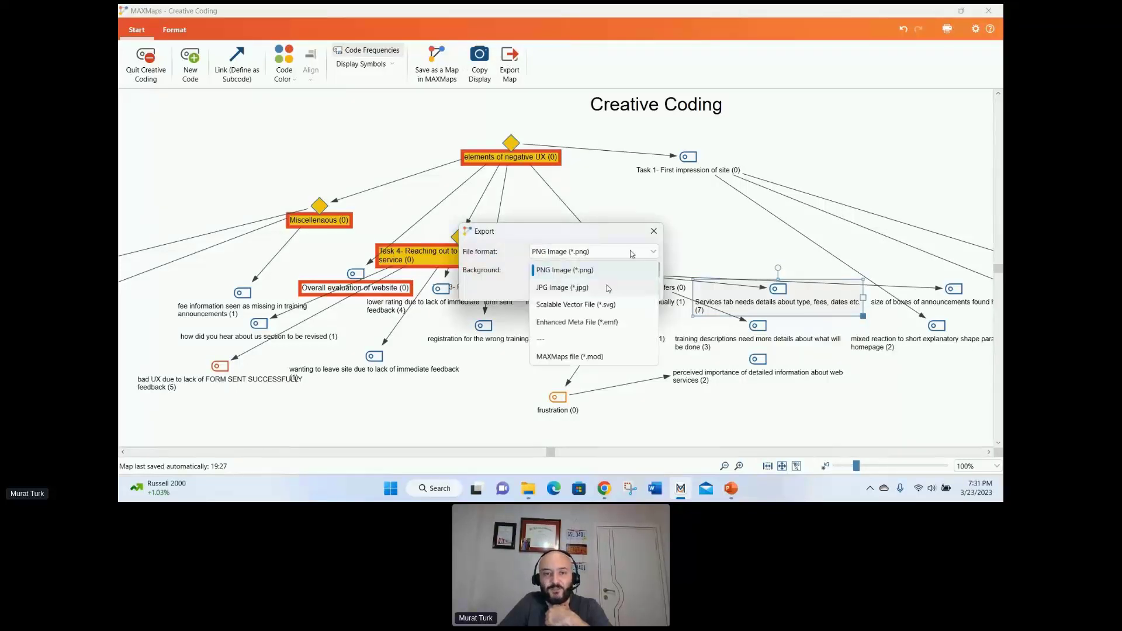
left_click(616, 247)
left_click(654, 231)
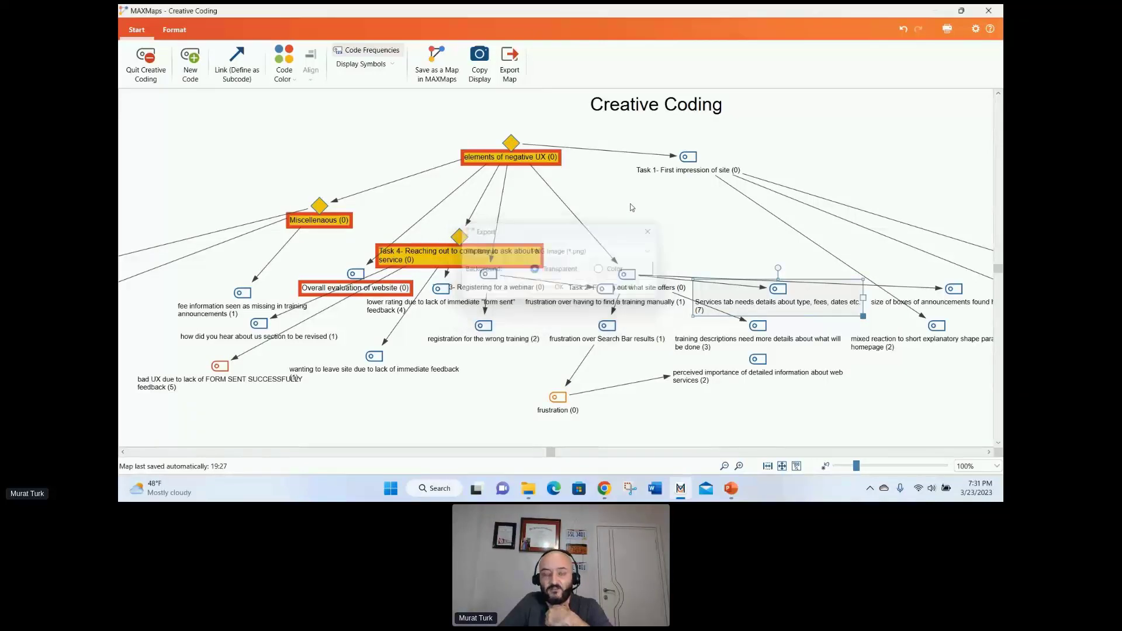
left_click(437, 63)
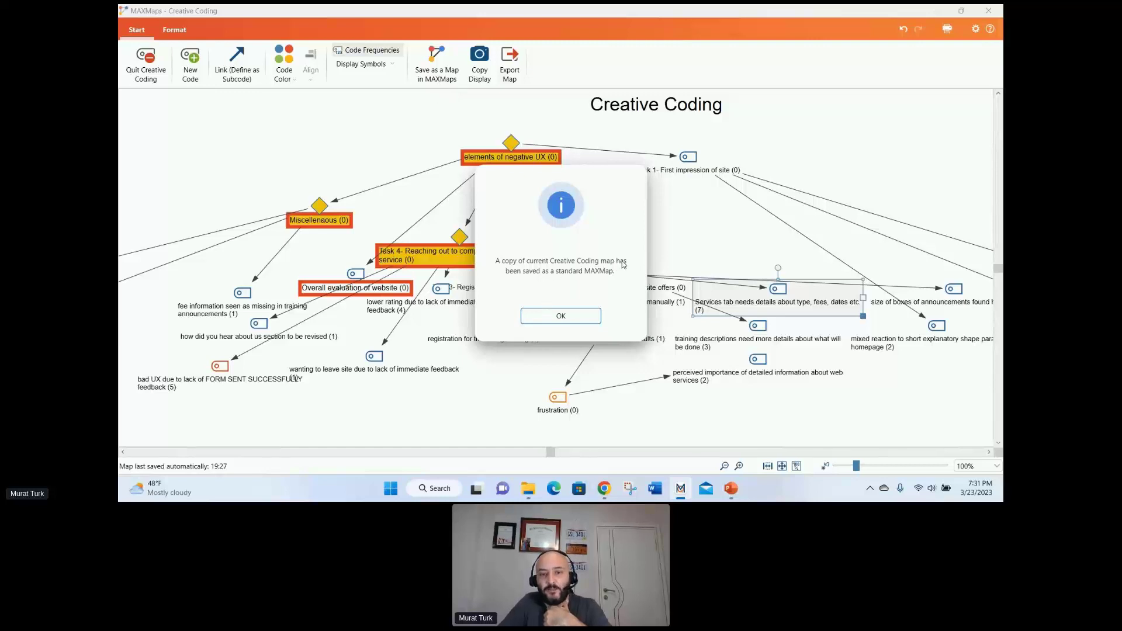
left_click(577, 316)
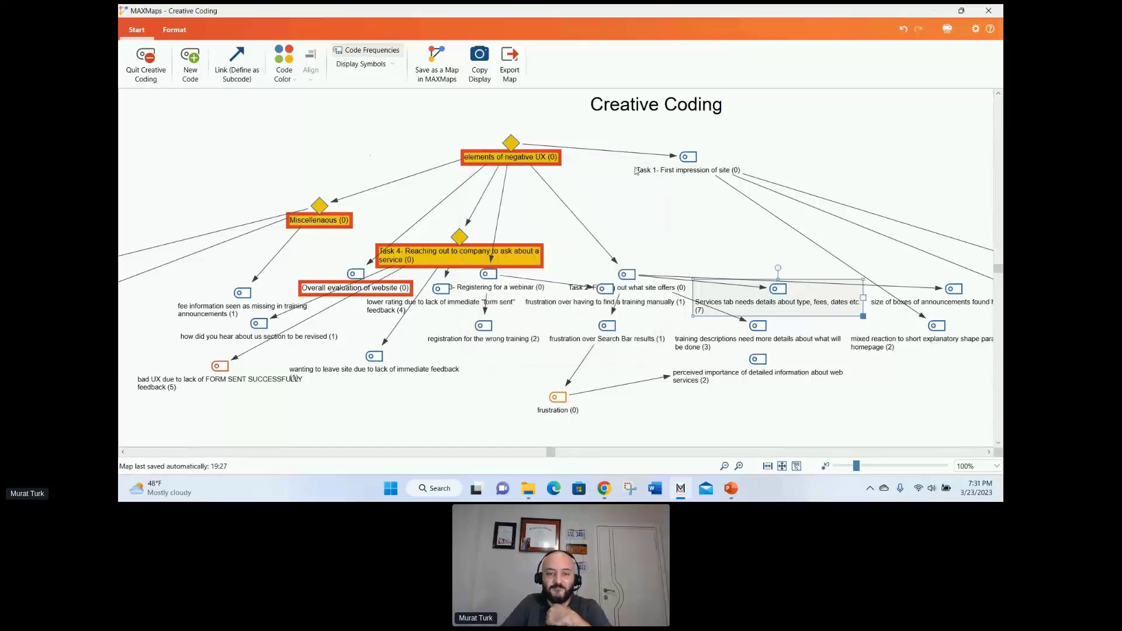
Step: Switch to PowerPoint, run the slide show from slide 45 to the QTT feature slide, and return to the Creative Coding map
left_click(732, 489)
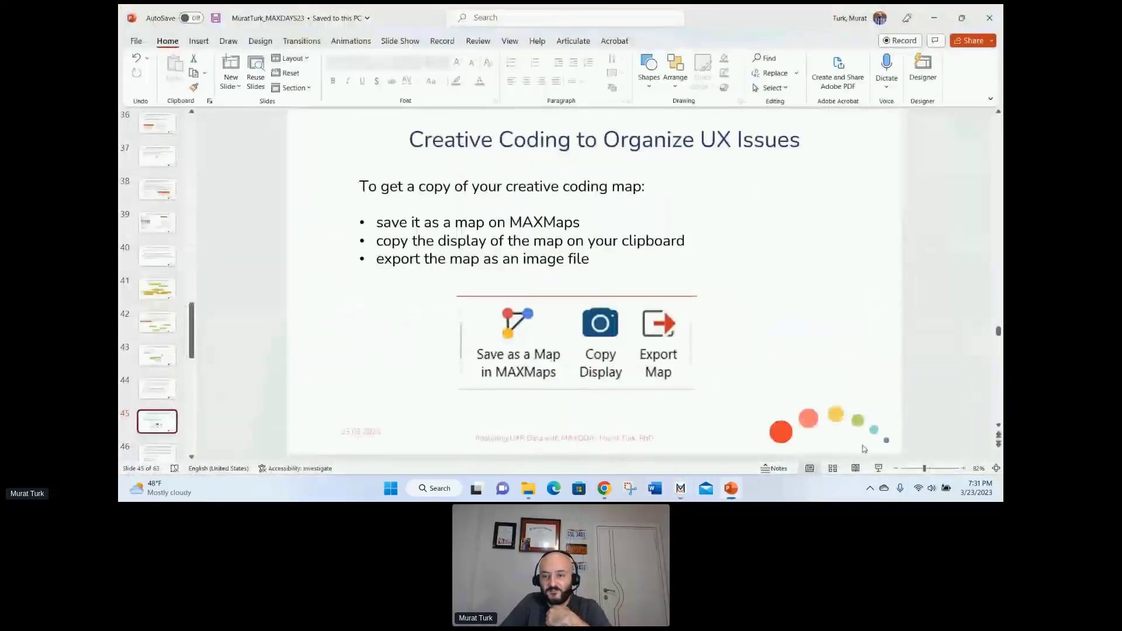
left_click(882, 471)
left_click(882, 472)
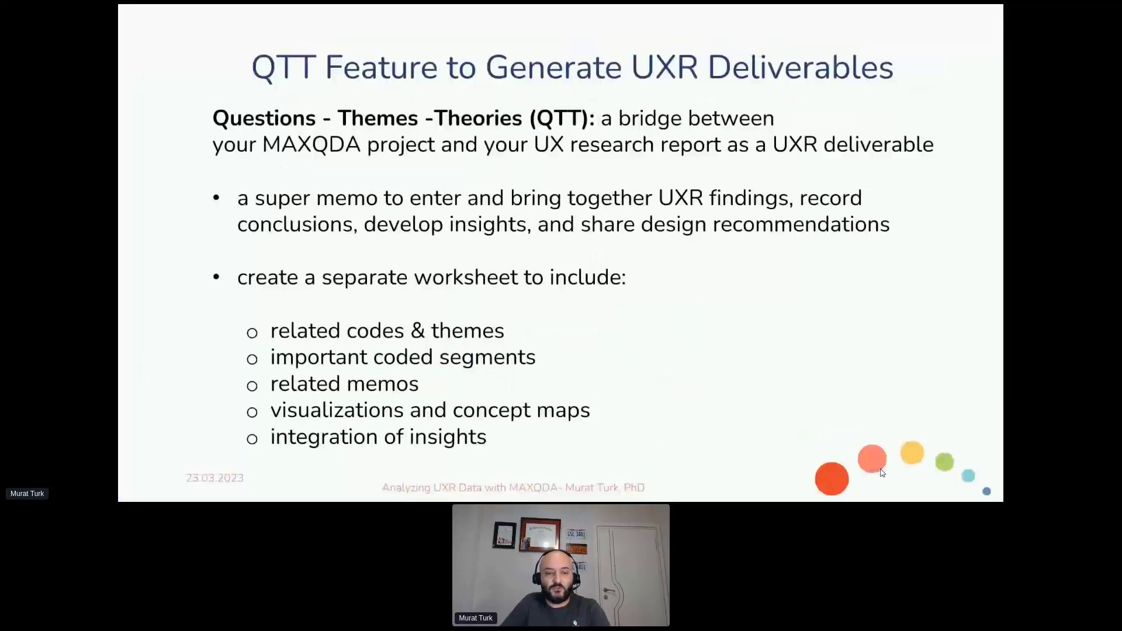
key("Escape")
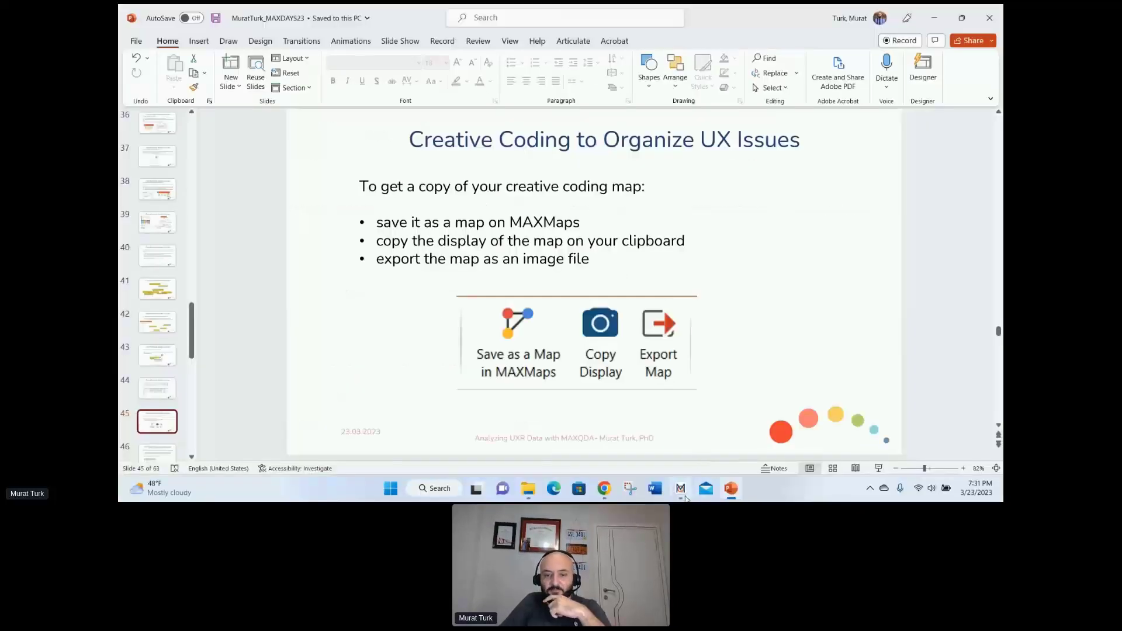
left_click(680, 488)
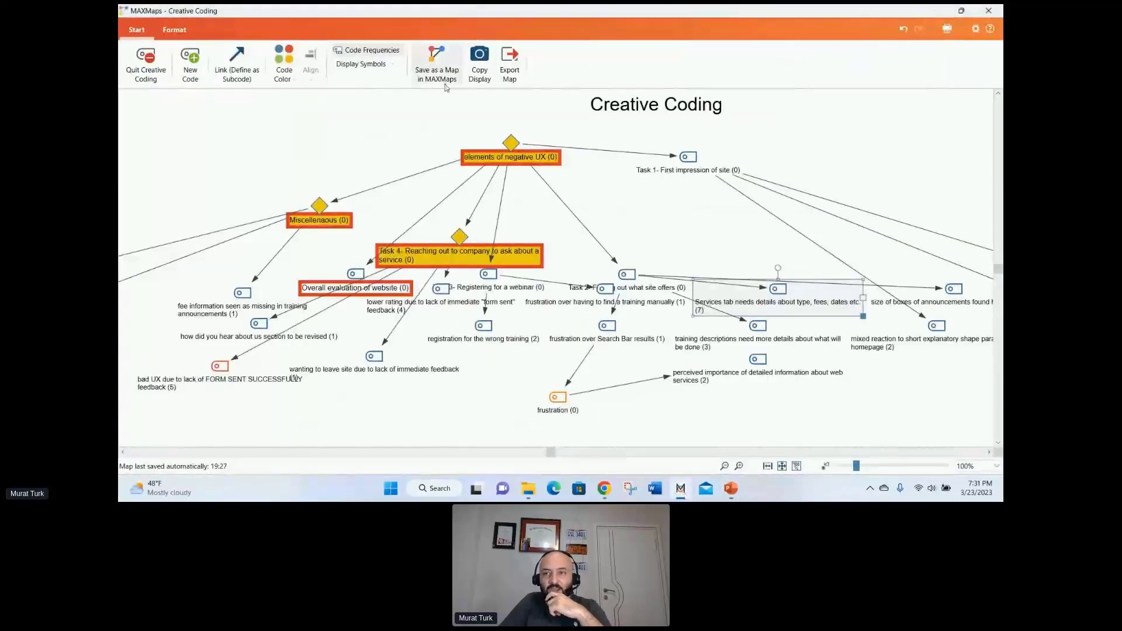
Step: Quit Creative Coding without applying the code structure to the code system, continuing so the map is kept as a standard MAXMap
left_click(988, 11)
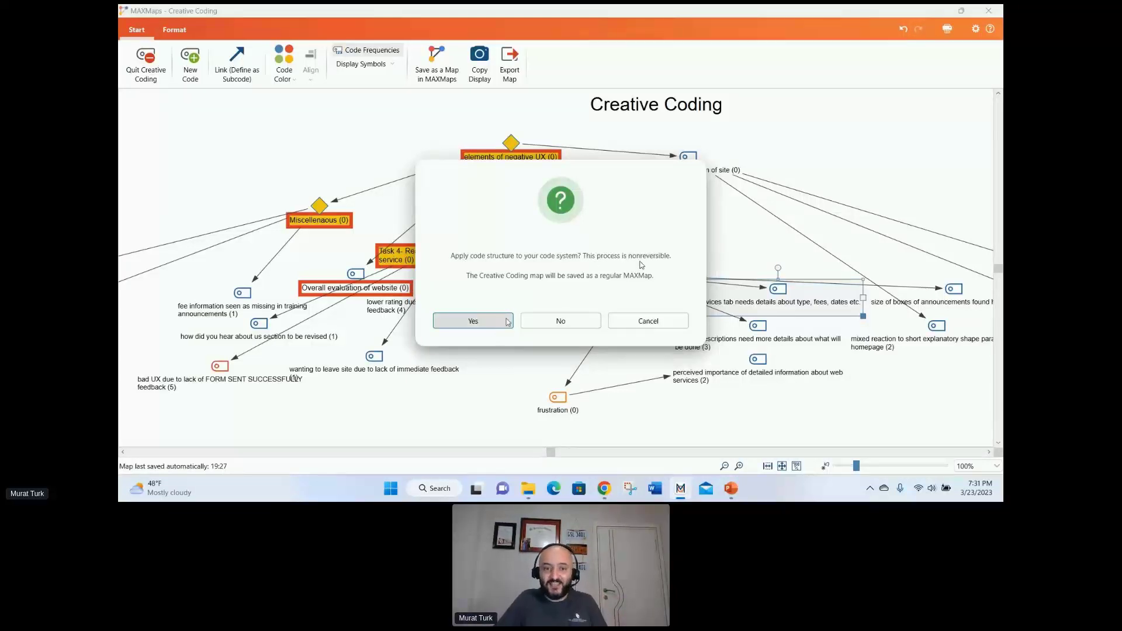
left_click(555, 322)
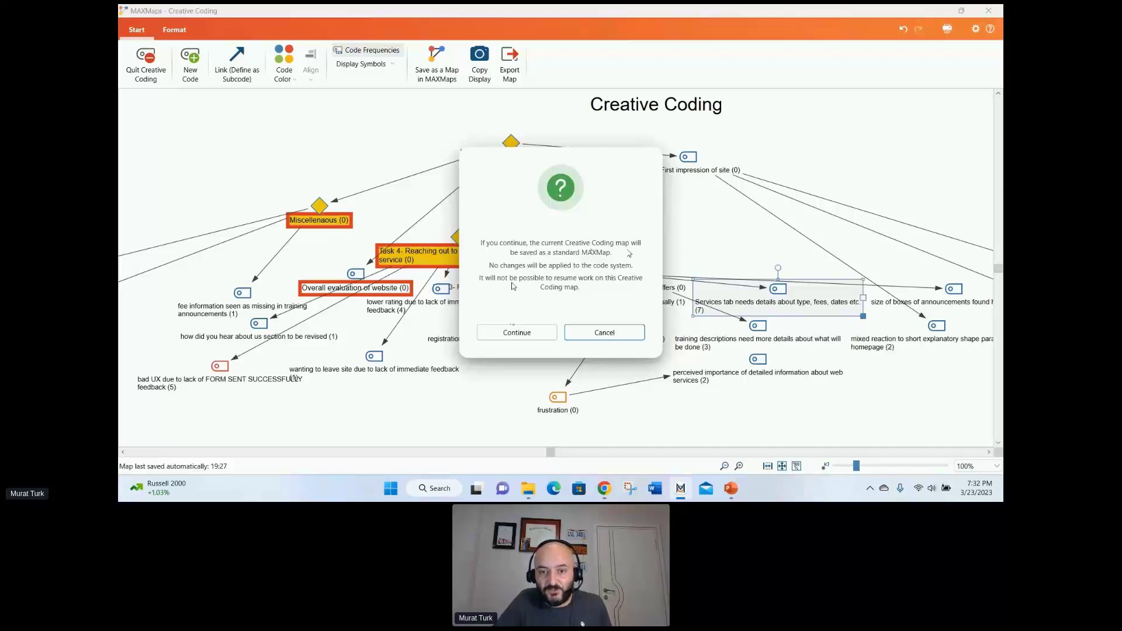
left_click(544, 332)
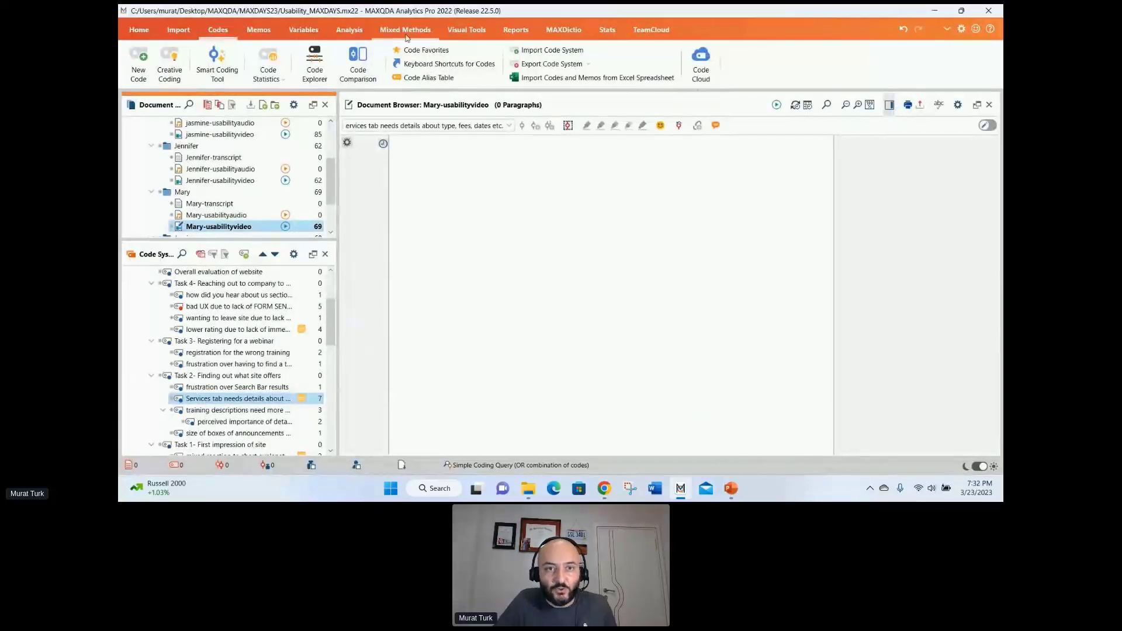
Step: Open MAXMaps and display its list of saved maps
left_click(466, 30)
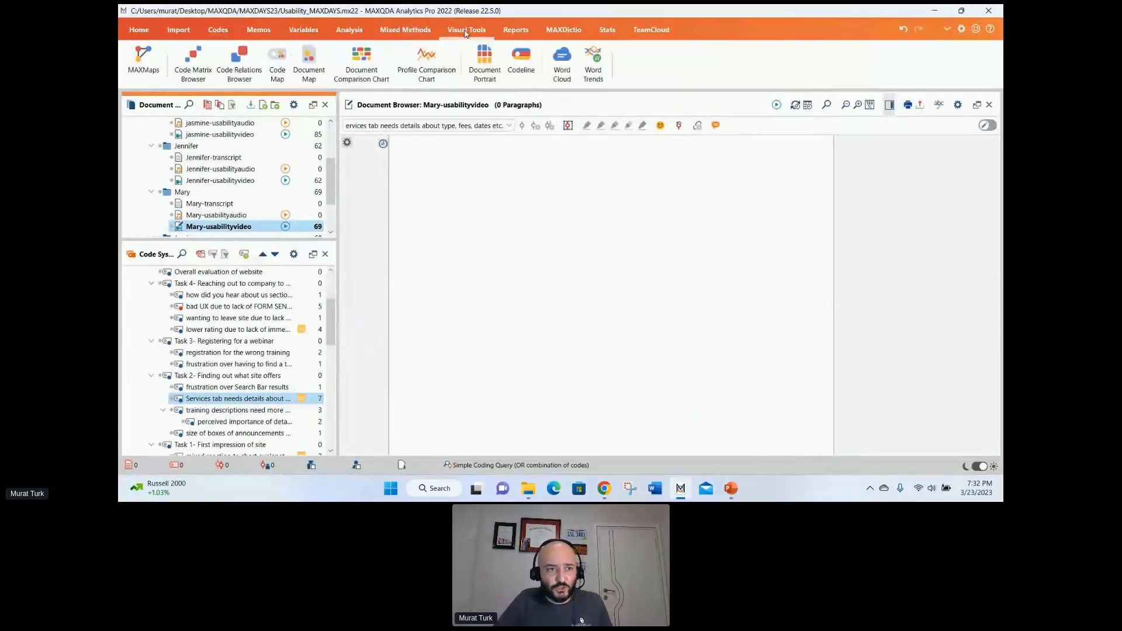
left_click(144, 60)
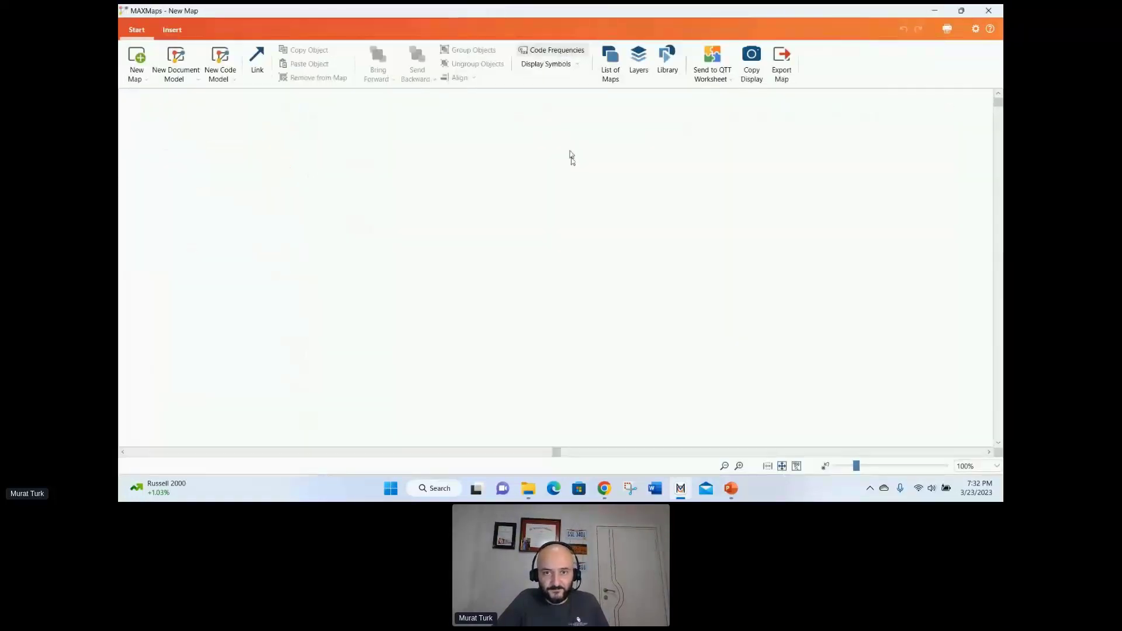
left_click(610, 63)
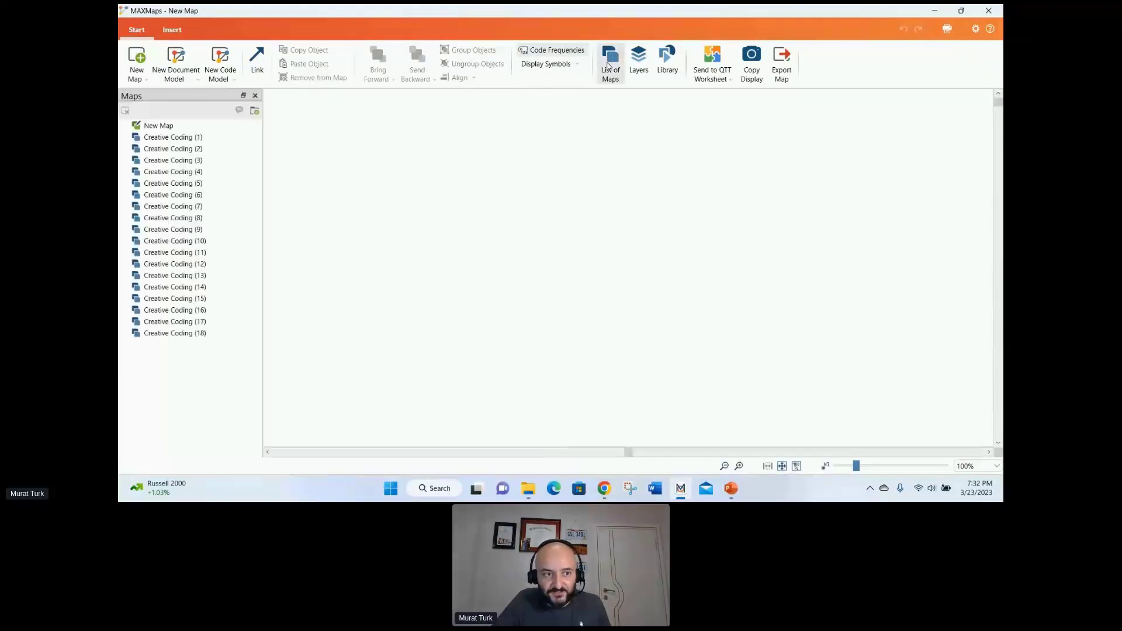
Step: Look through saved maps Creative Coding (4) to (7), (9), (11), (13), (15) and (16), and close MAXMaps
double_click(185, 172)
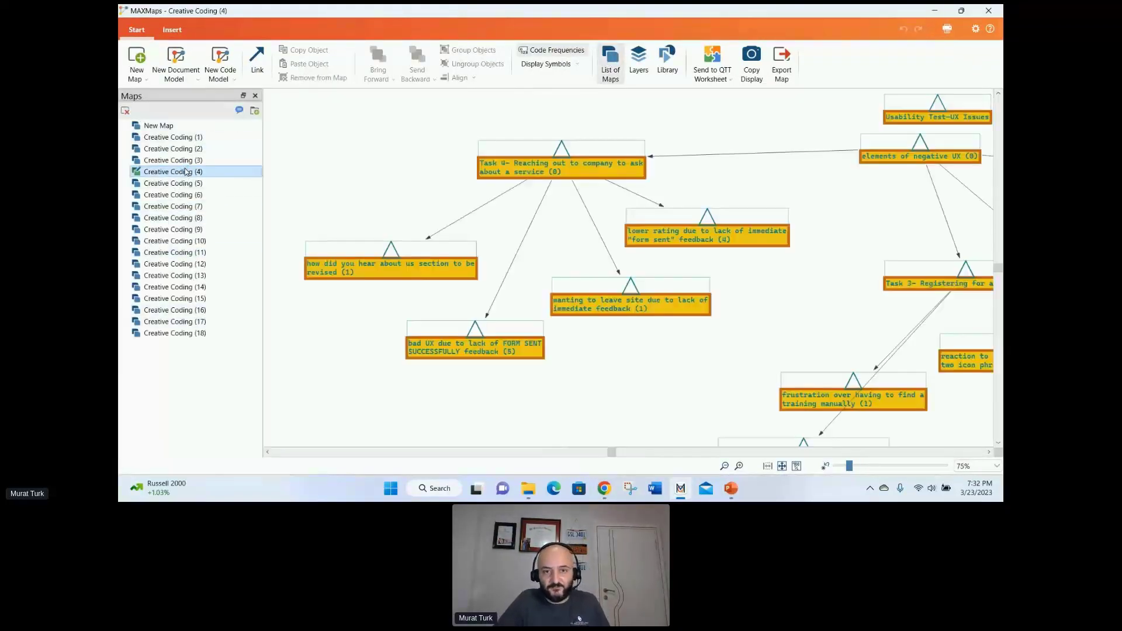
double_click(185, 184)
double_click(183, 195)
double_click(181, 207)
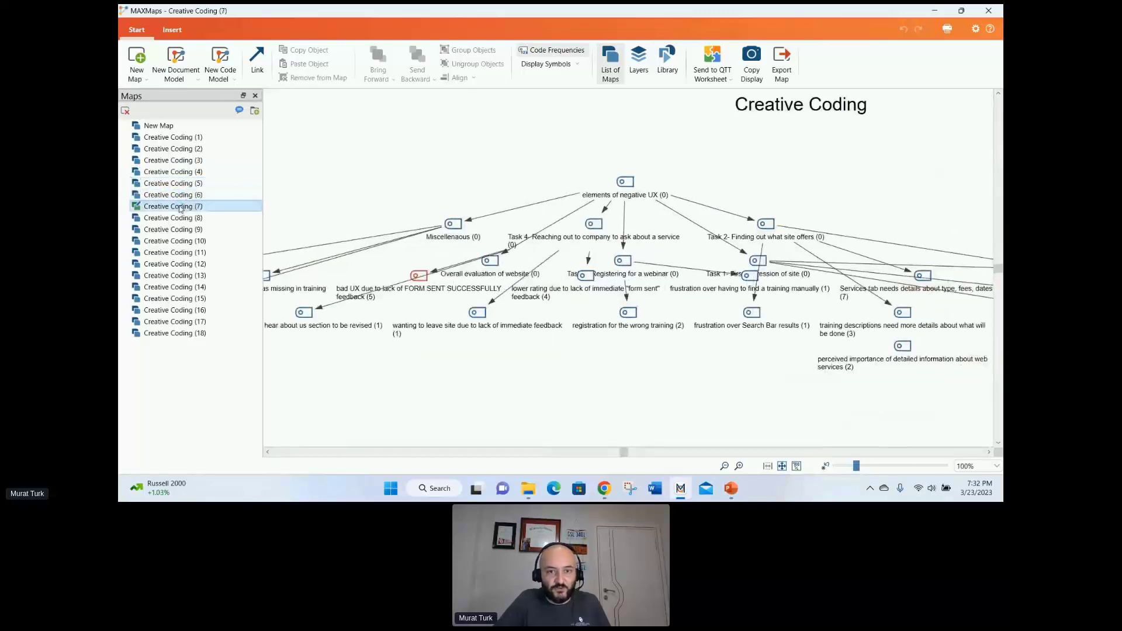
double_click(183, 230)
double_click(187, 254)
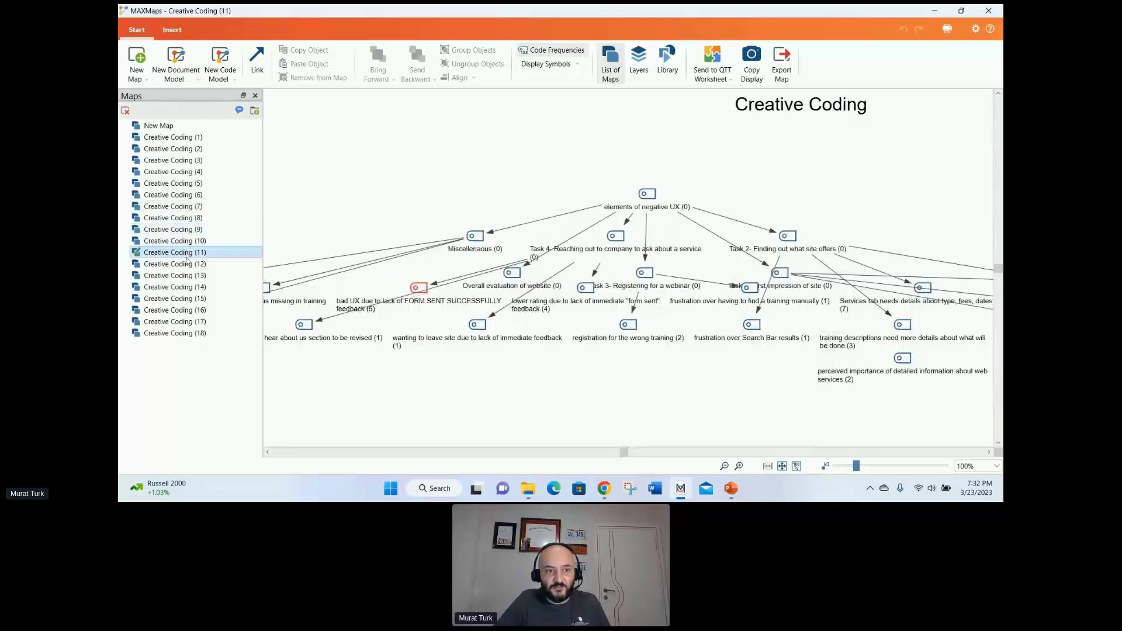
double_click(187, 275)
double_click(188, 298)
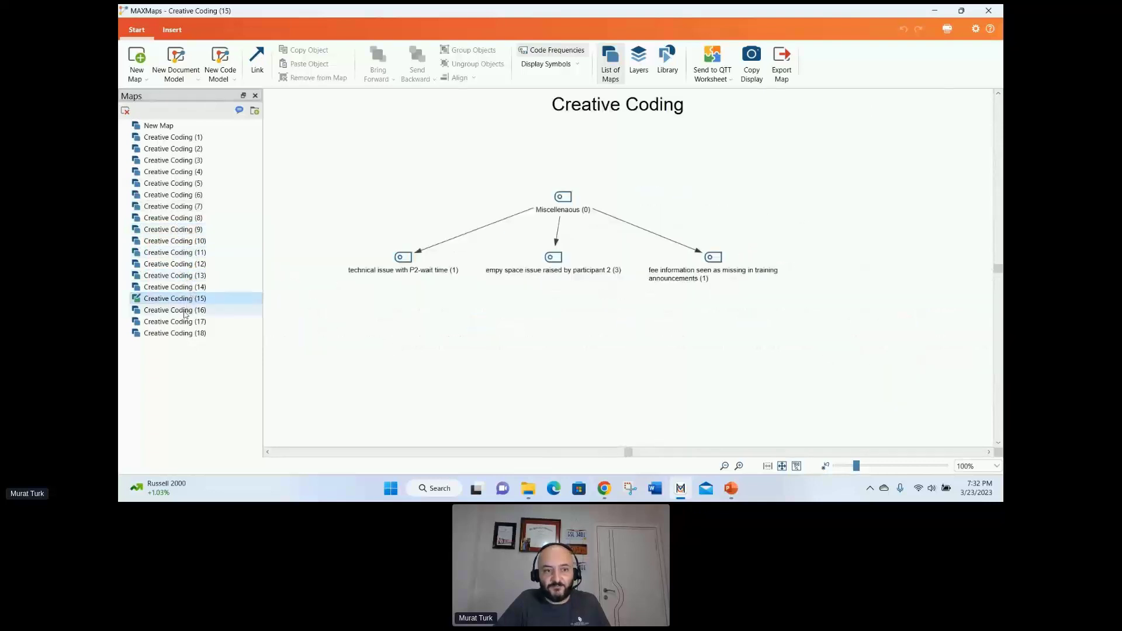
double_click(184, 311)
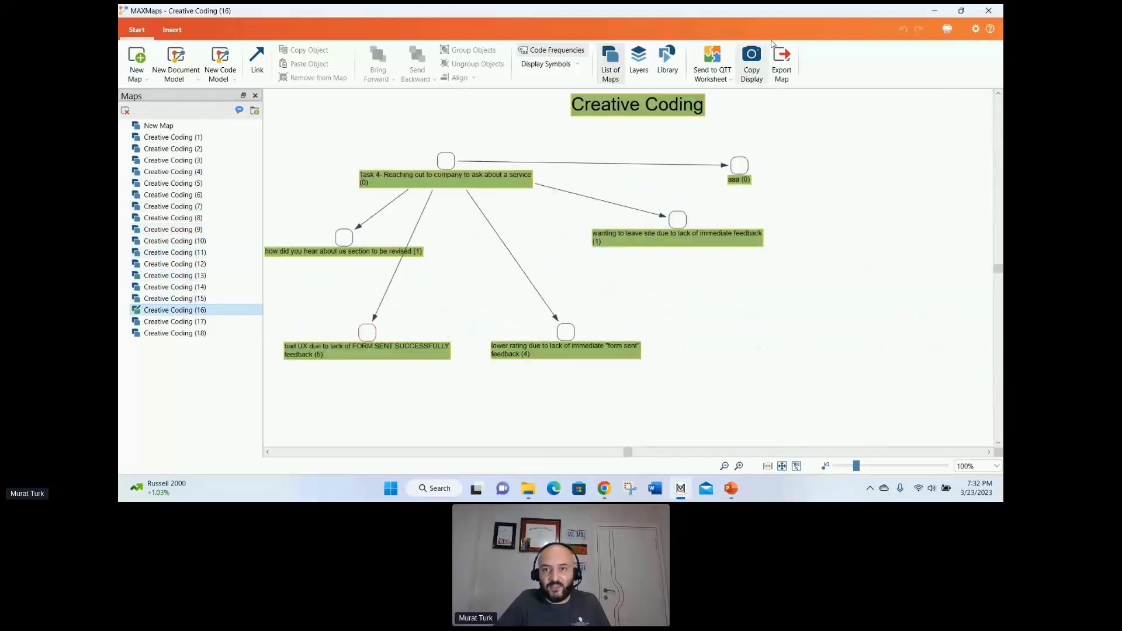
left_click(988, 10)
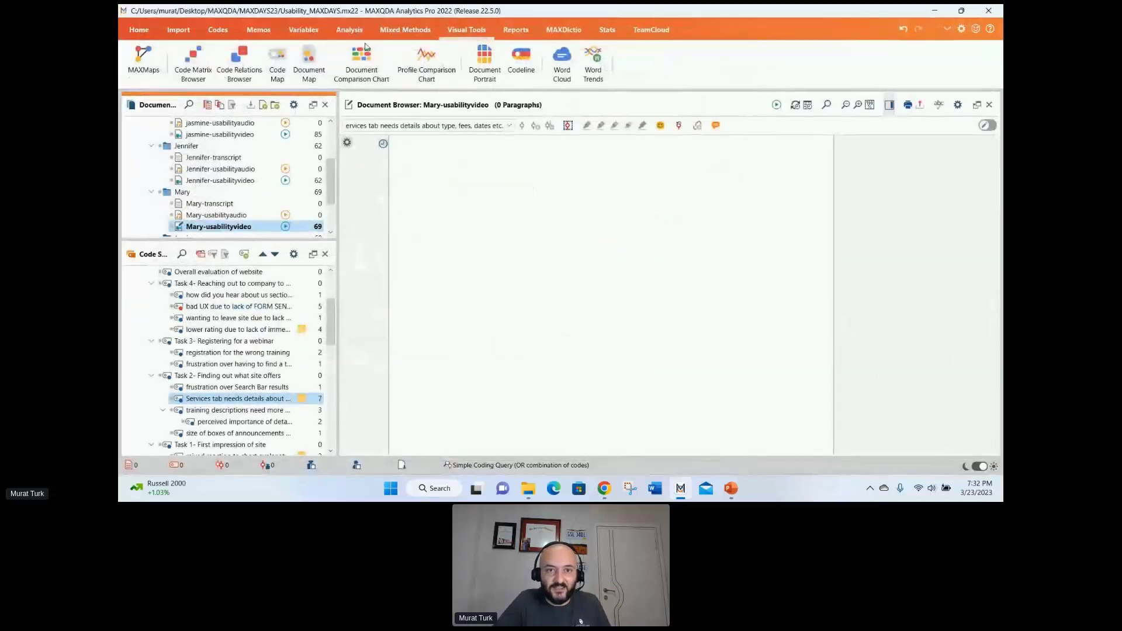
Step: Reopen MAXMaps to view the list of saved Creative Coding maps, and close it again
left_click(144, 57)
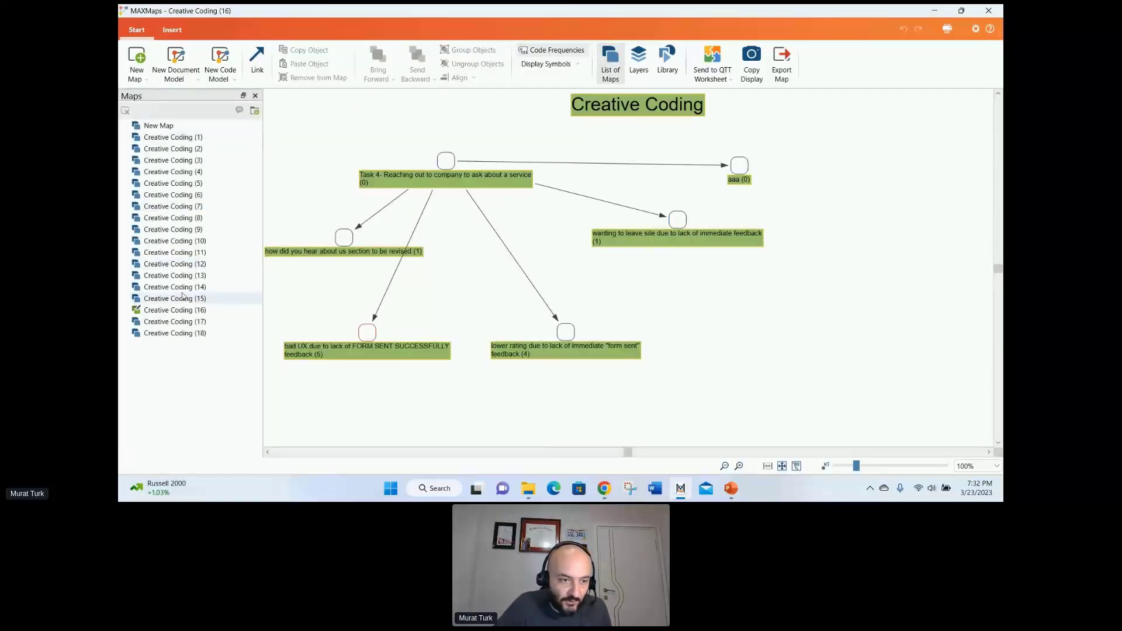
left_click(993, 9)
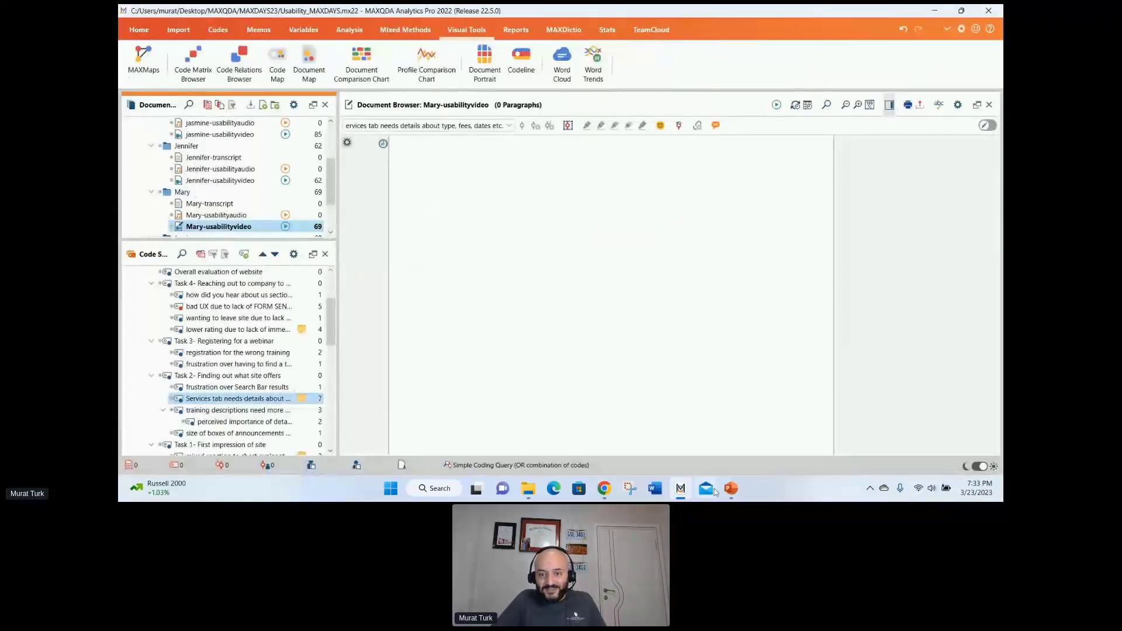
Step: Switch to PowerPoint and show slides 46 and 47 on the QTT feature for generating UXR deliverables
left_click(678, 491)
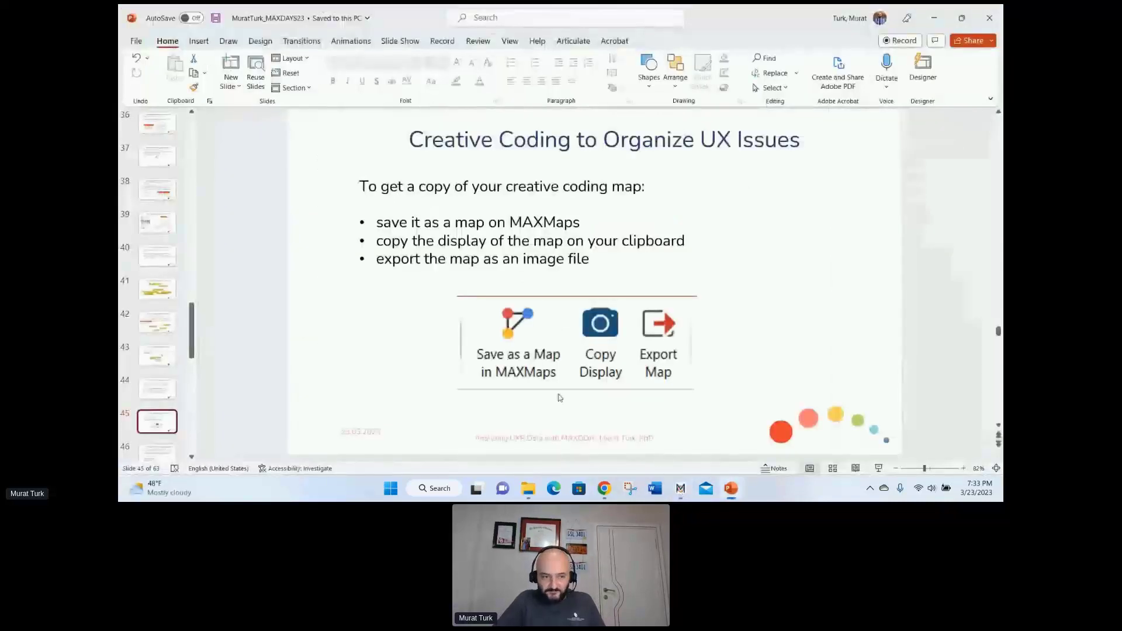
left_click(165, 441)
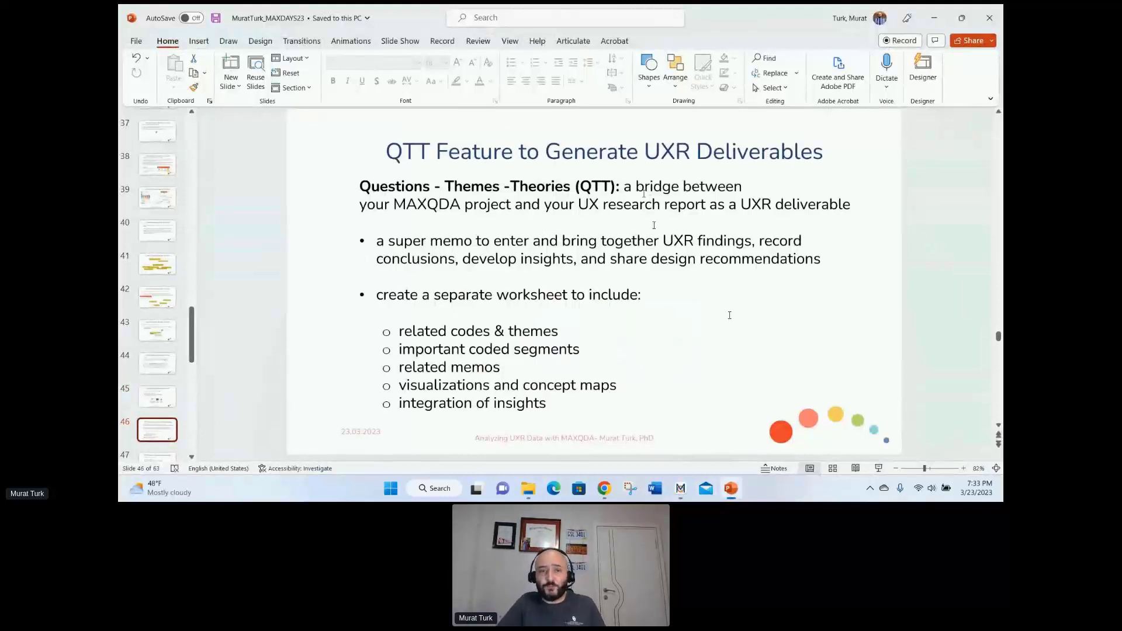
scroll(183, 338, "down", 4)
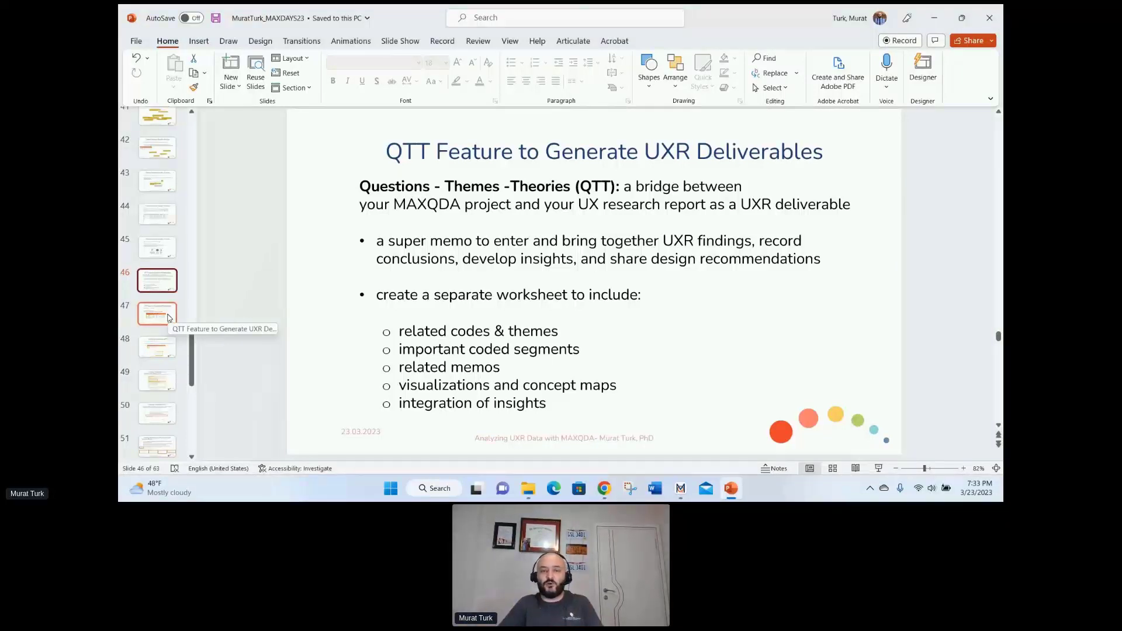
left_click(169, 318)
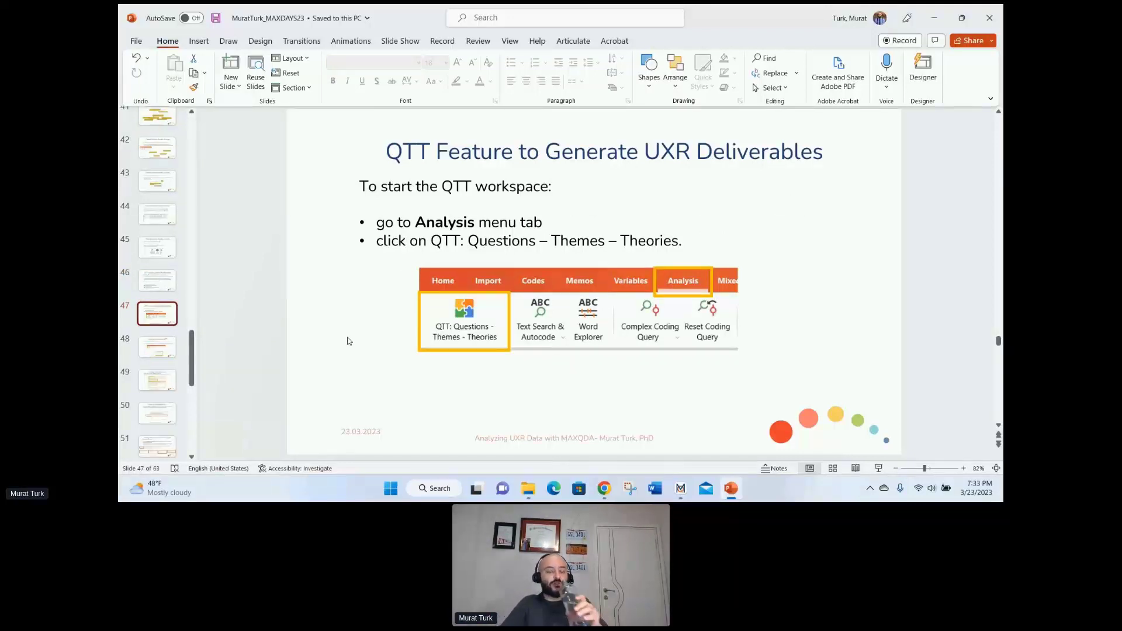
Step: Switch to MAXQDA, open the QTT: Questions - Themes - Theories workspace, and maximize it to show the Usability Test worksheet's header
left_click(677, 490)
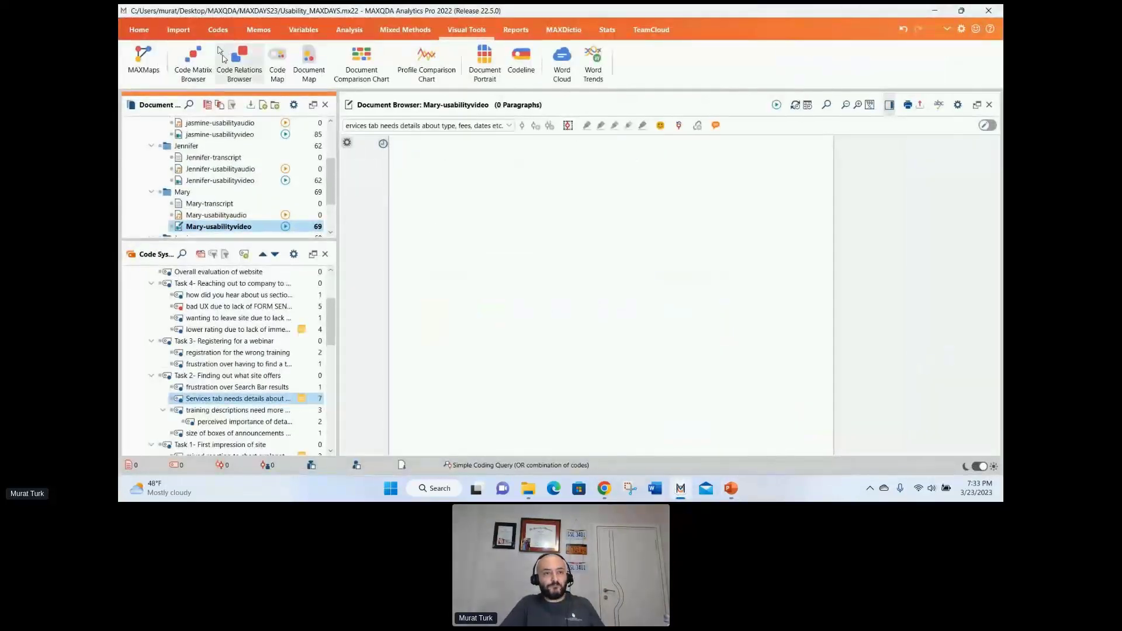
left_click(349, 30)
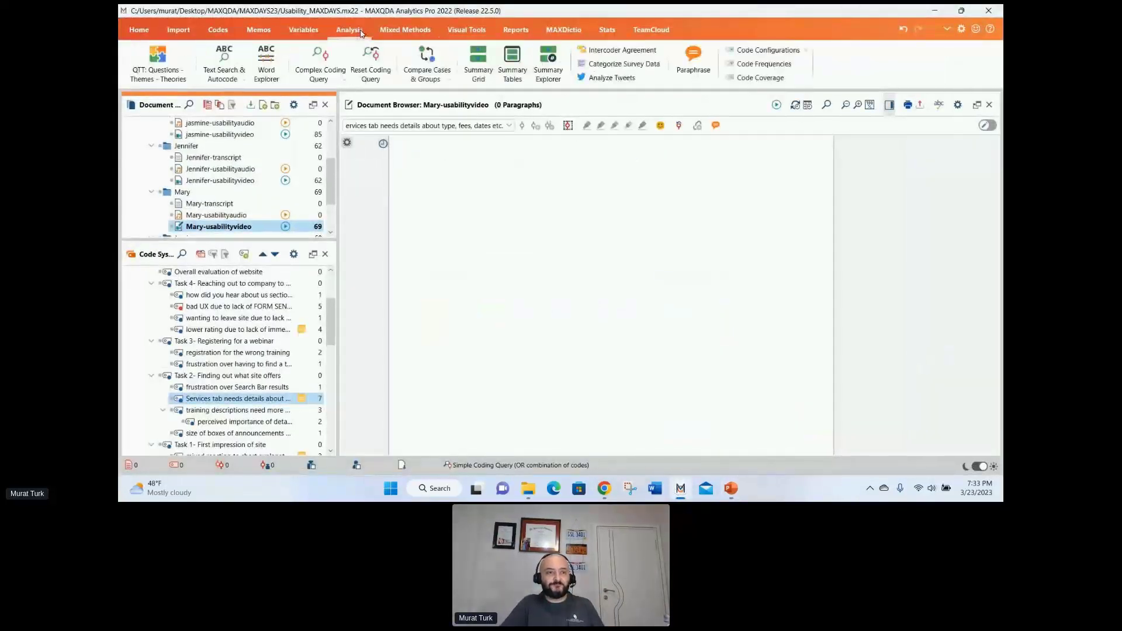
left_click(188, 58)
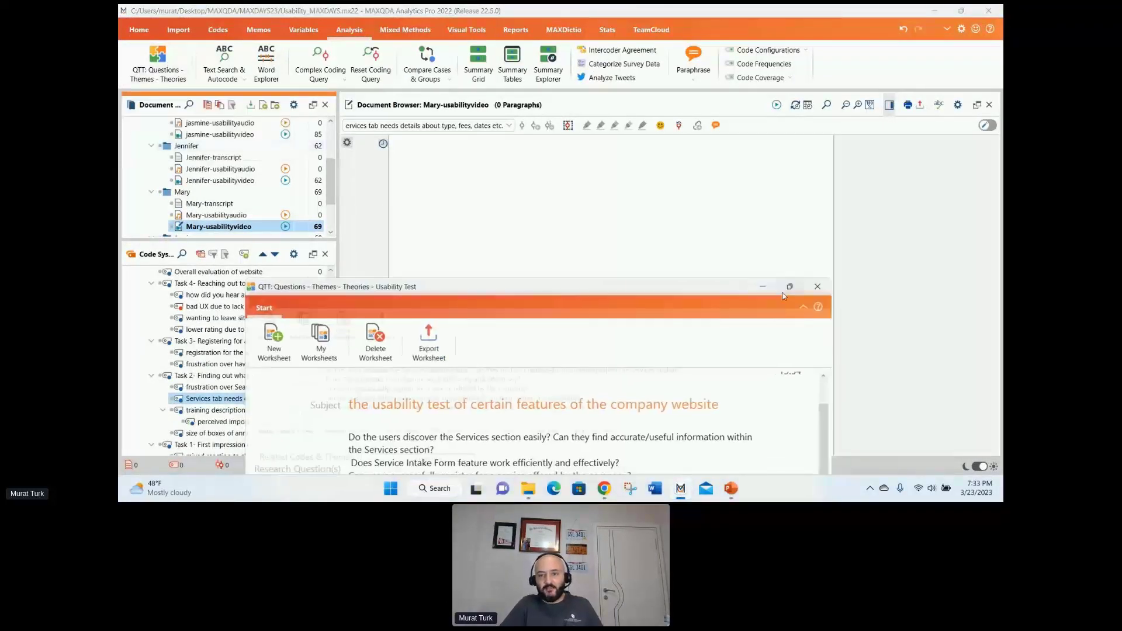
left_click(789, 295)
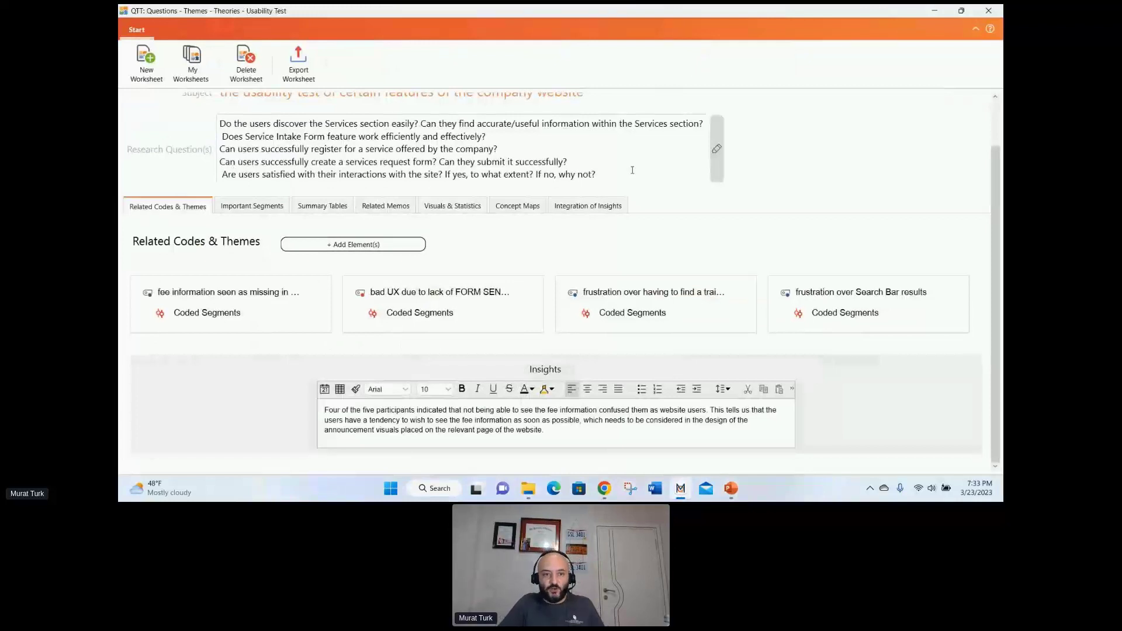
scroll(634, 193, "up", 1)
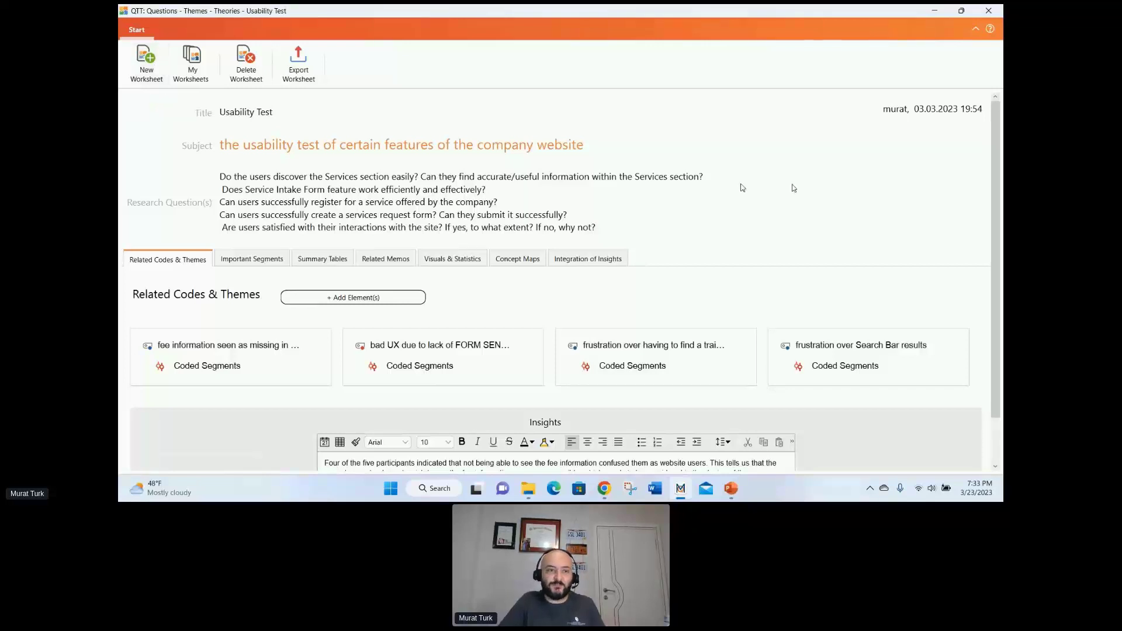
Step: Point out the Usability Test worksheet's title, subject and research questions by highlighting their text without editing it
left_click(272, 113)
left_click_drag(272, 112, 218, 113)
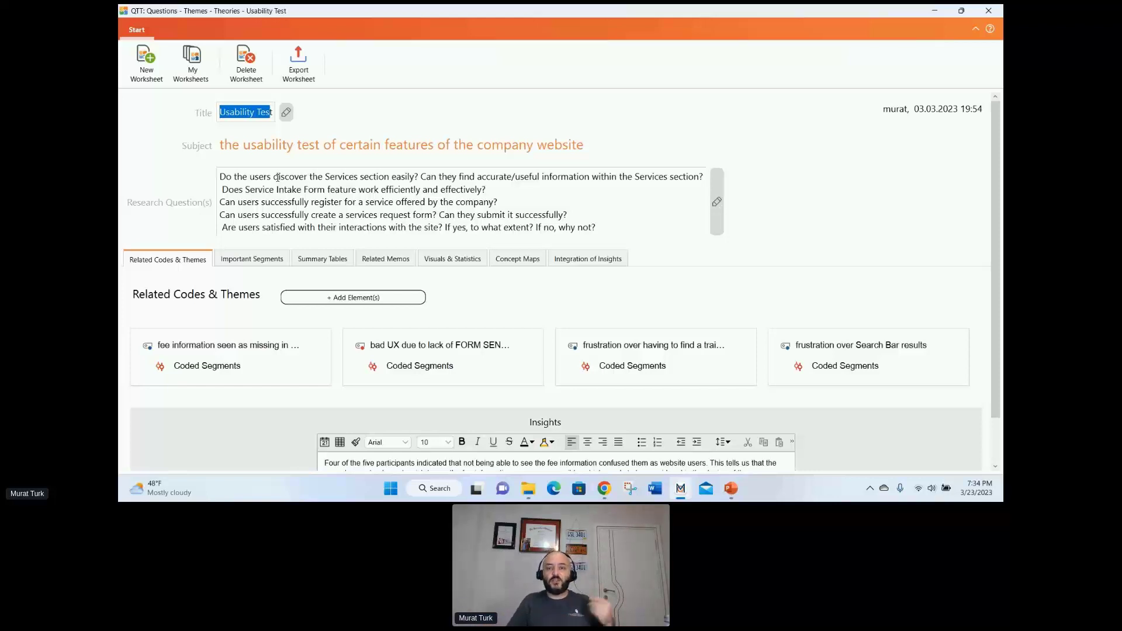
left_click(257, 144)
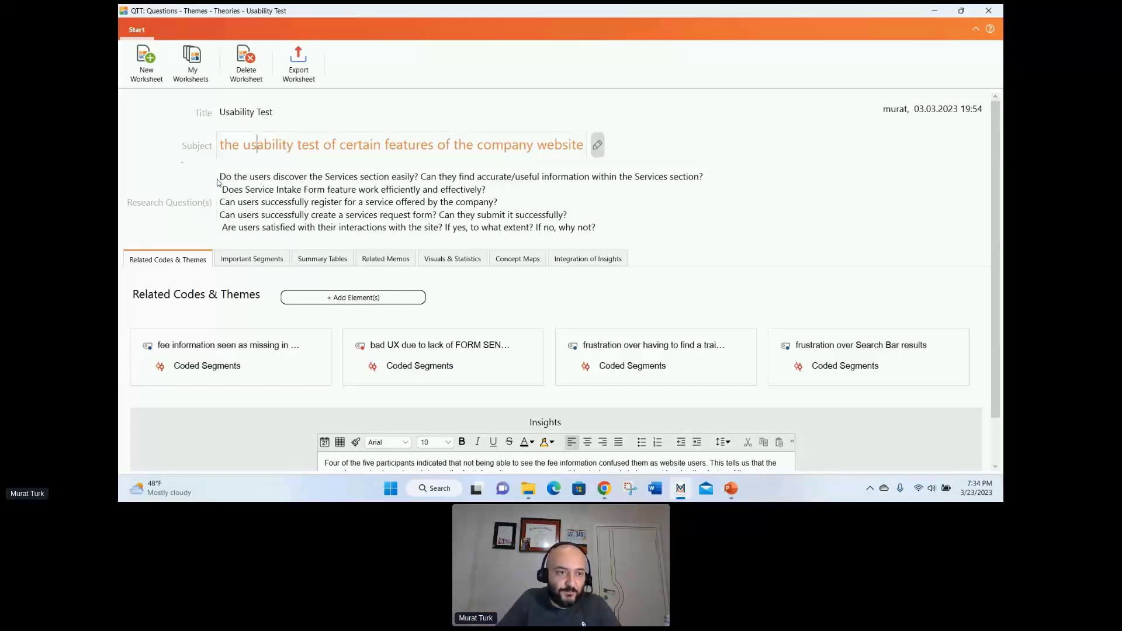
left_click_drag(219, 176, 596, 235)
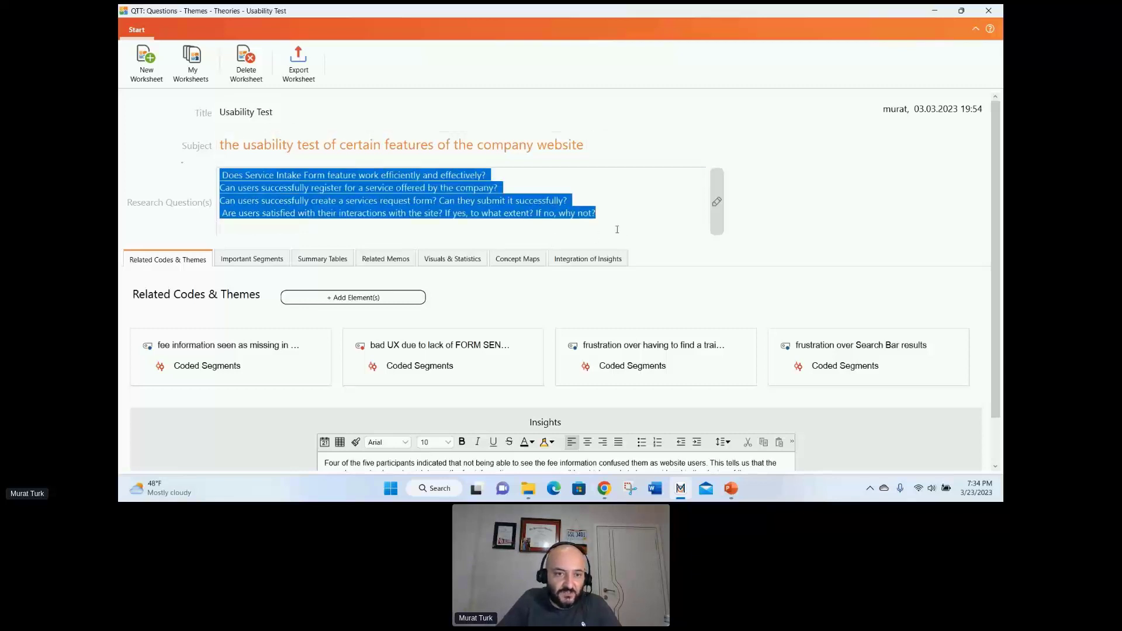
left_click(434, 188)
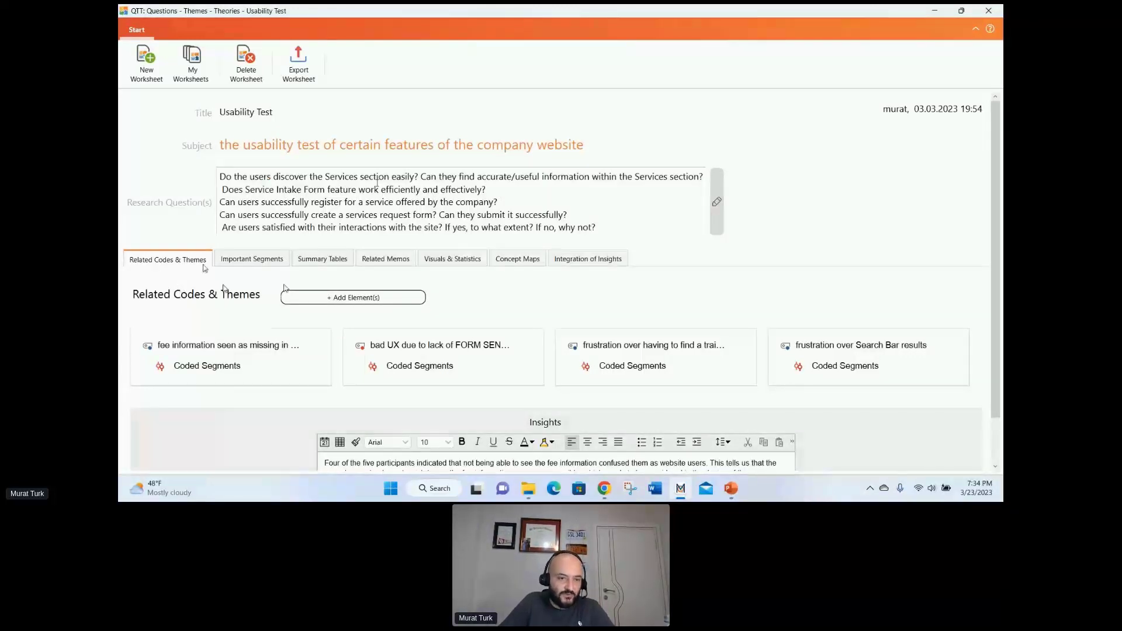
Step: Look through the worksheet's sections from Important Segments to Integration of Insights, and return to Related Codes & Themes
left_click(252, 263)
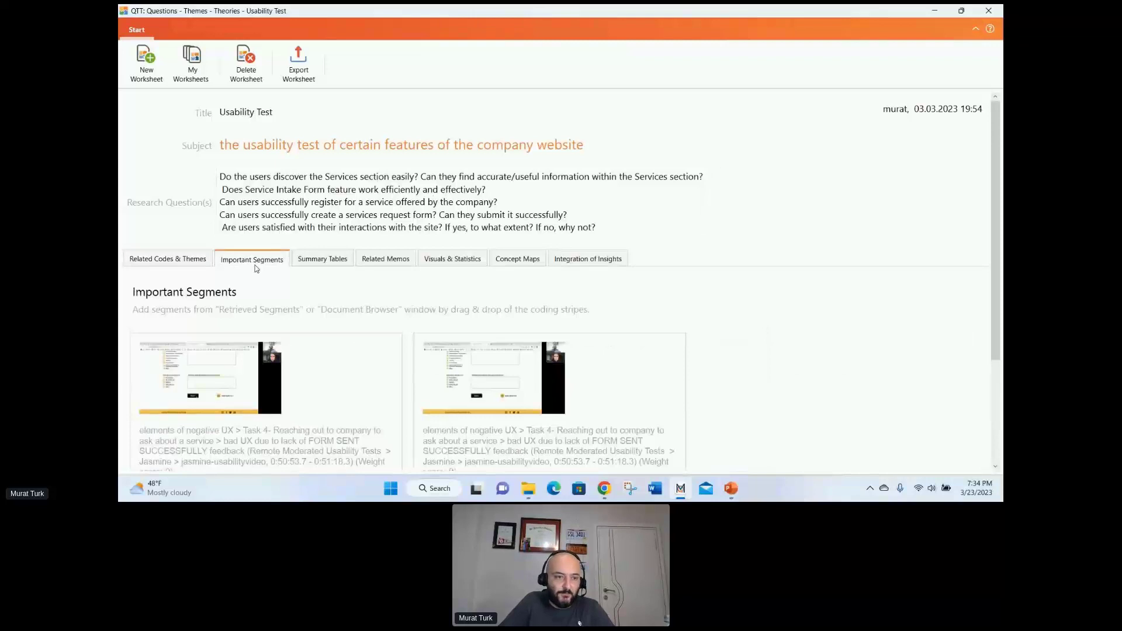
left_click(328, 264)
left_click(389, 266)
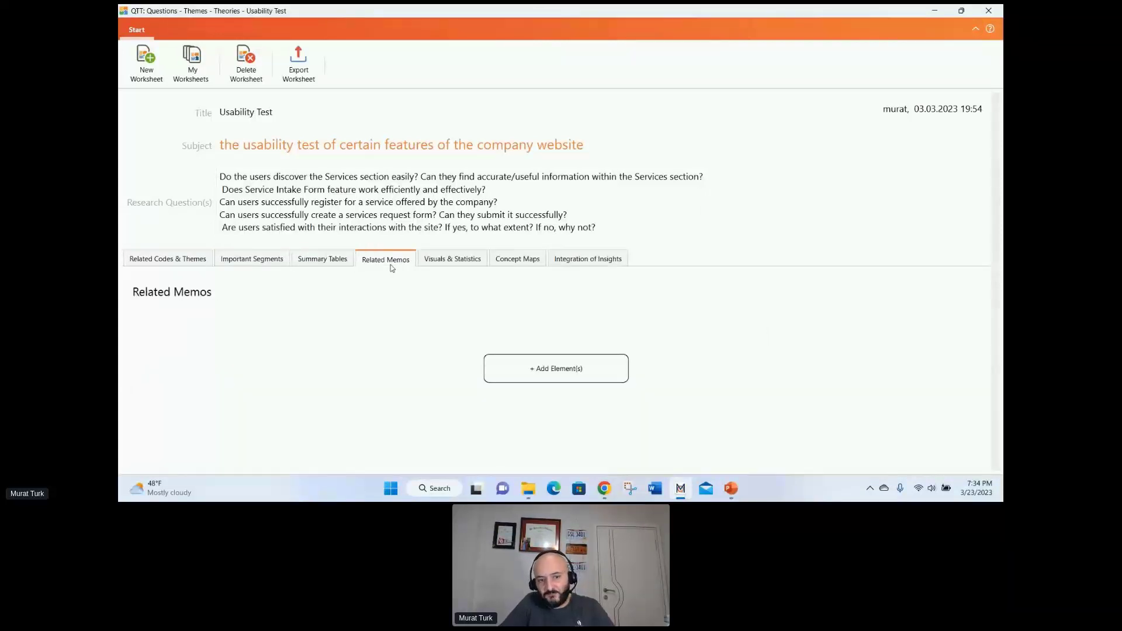
left_click(443, 260)
left_click(521, 263)
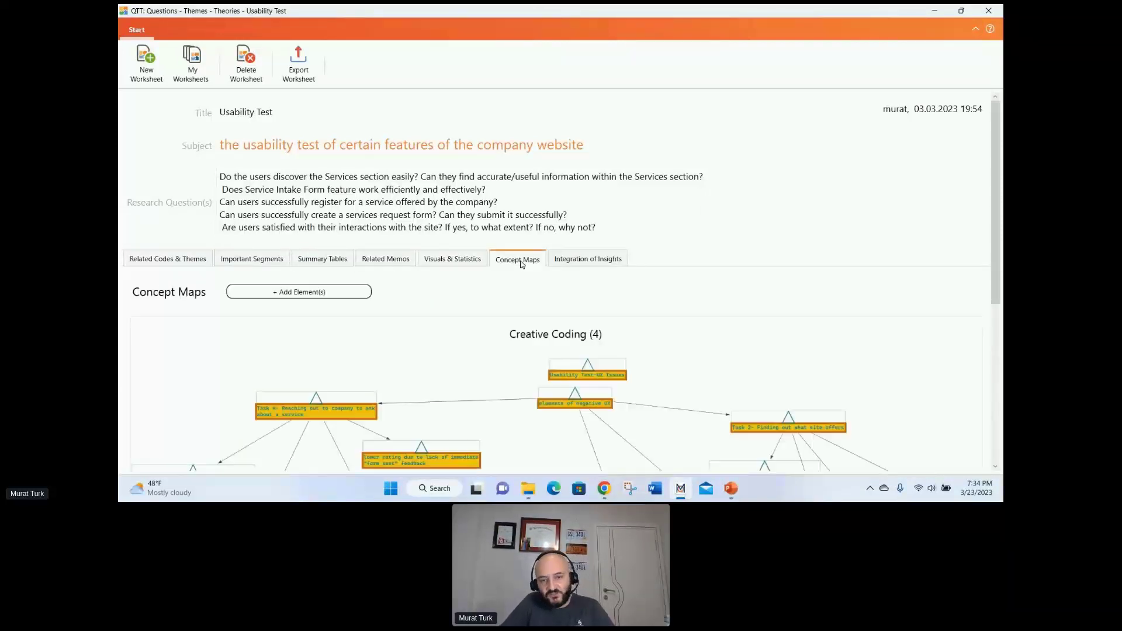
left_click(595, 262)
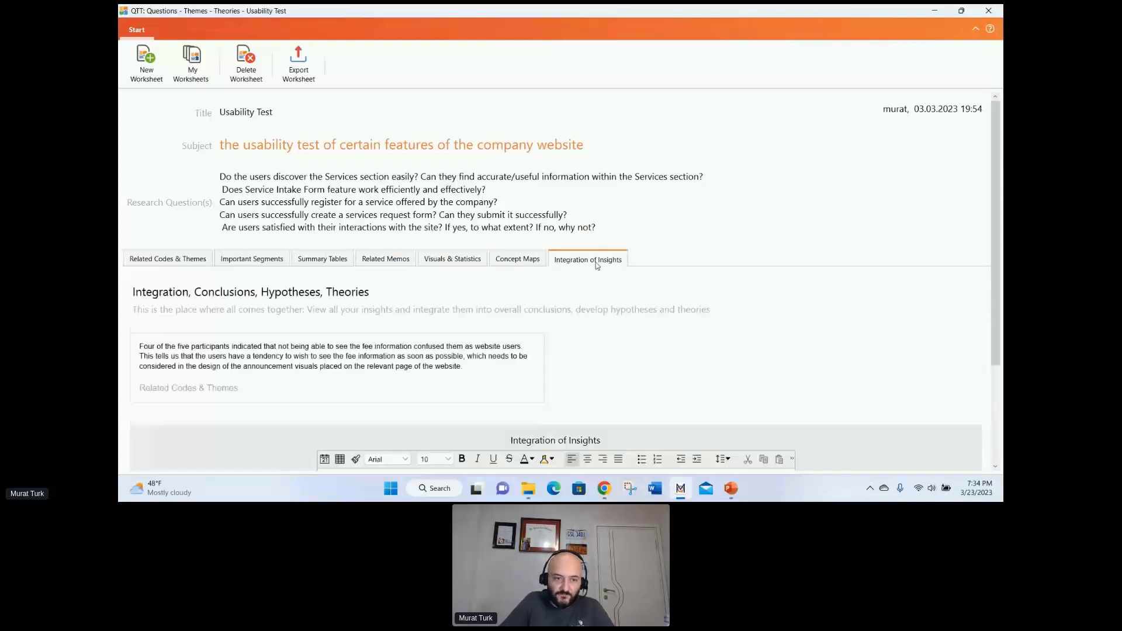
left_click(188, 262)
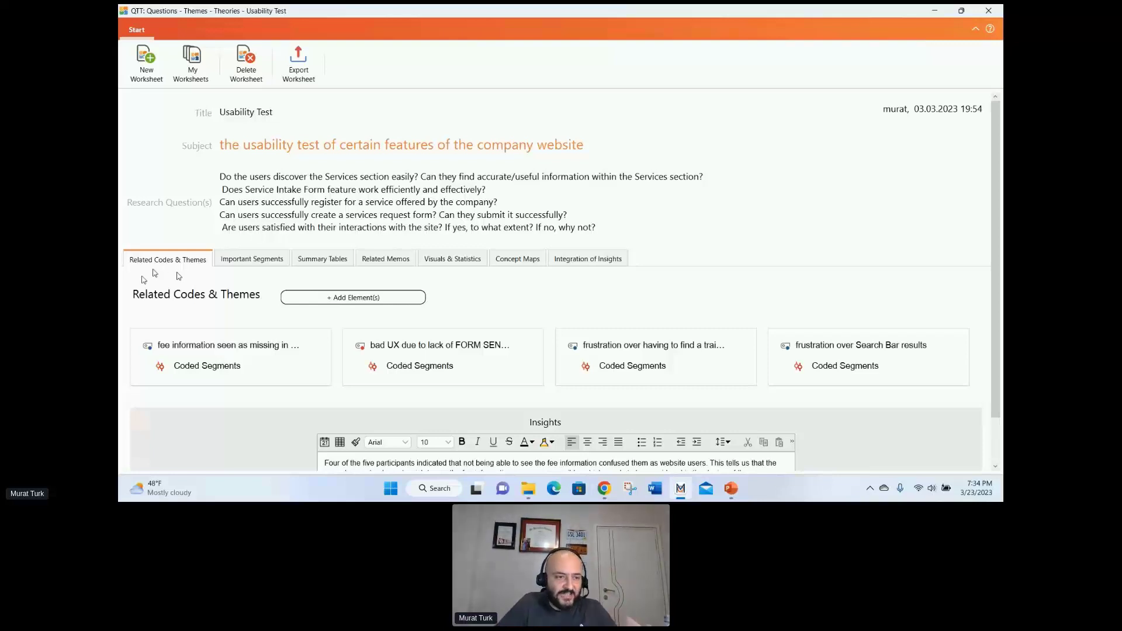
Step: Try to add the code "lower rating due to lack of immediate "form sent" feedback" to Related Codes & Themes
left_click(363, 299)
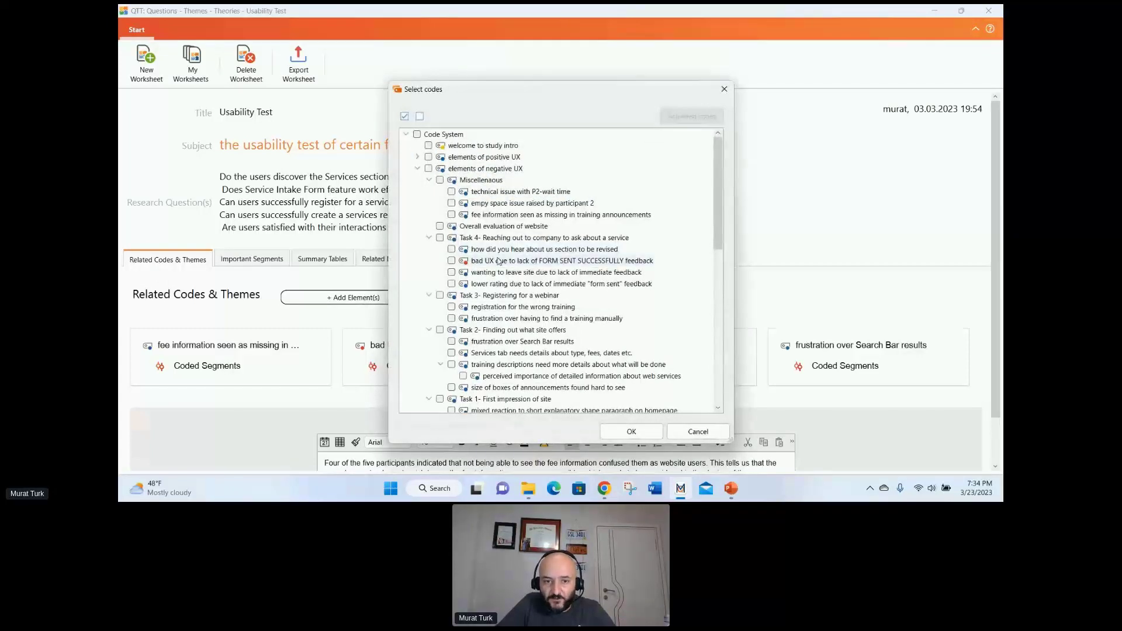
left_click(622, 284)
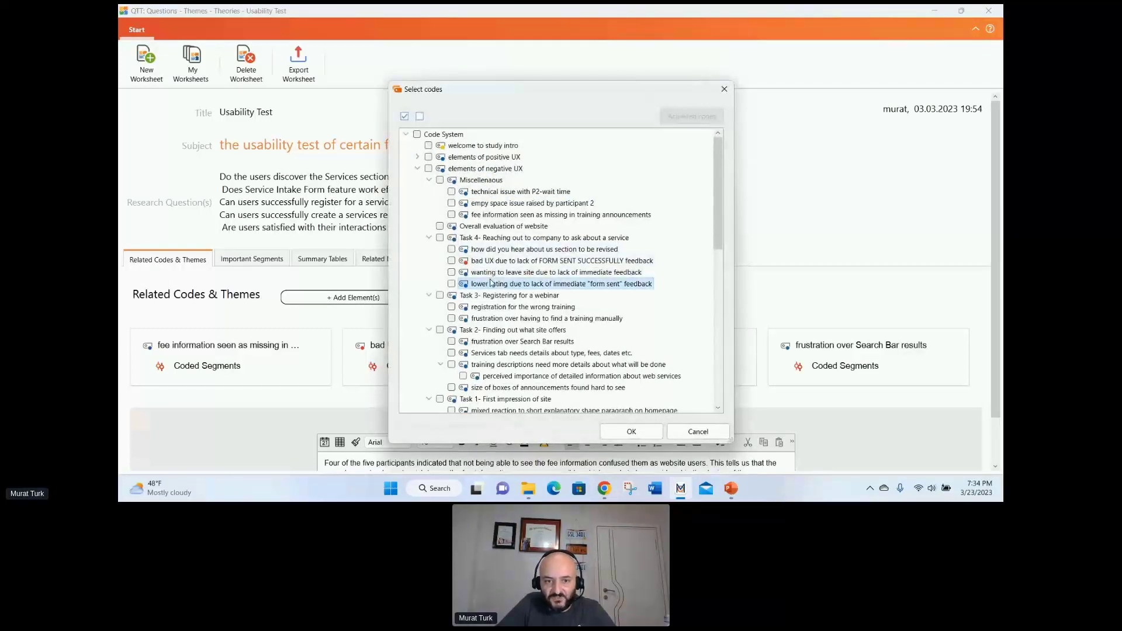
left_click(634, 434)
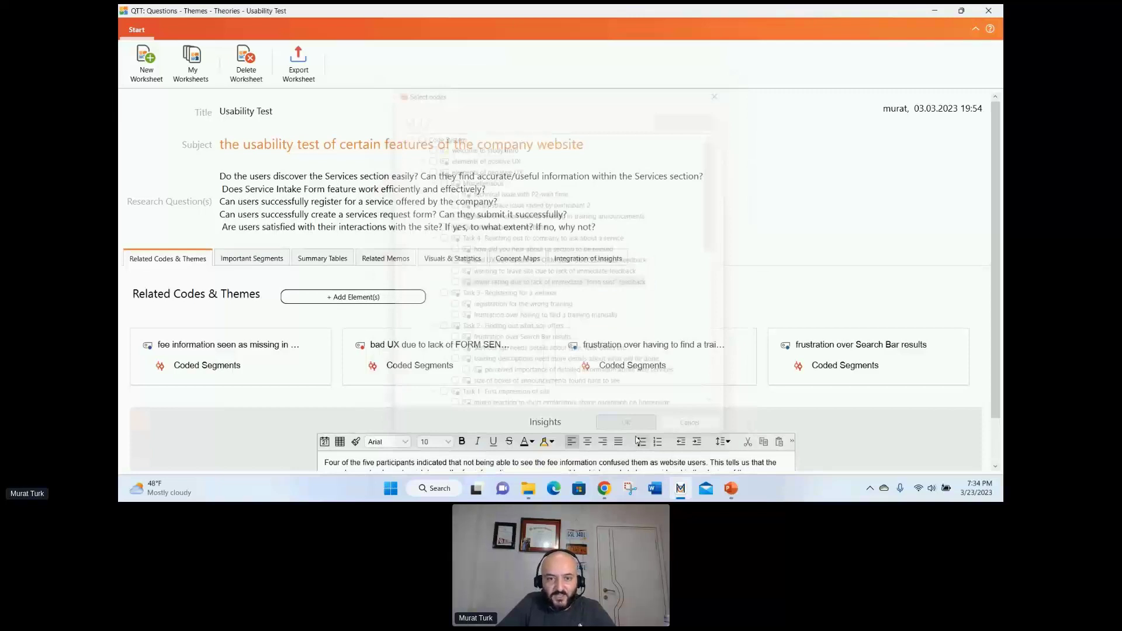
Step: Add the code "wanting to leave site due to lack of immediate feedback" to the worksheet's Related Codes & Themes
scroll(637, 440, "down", 2)
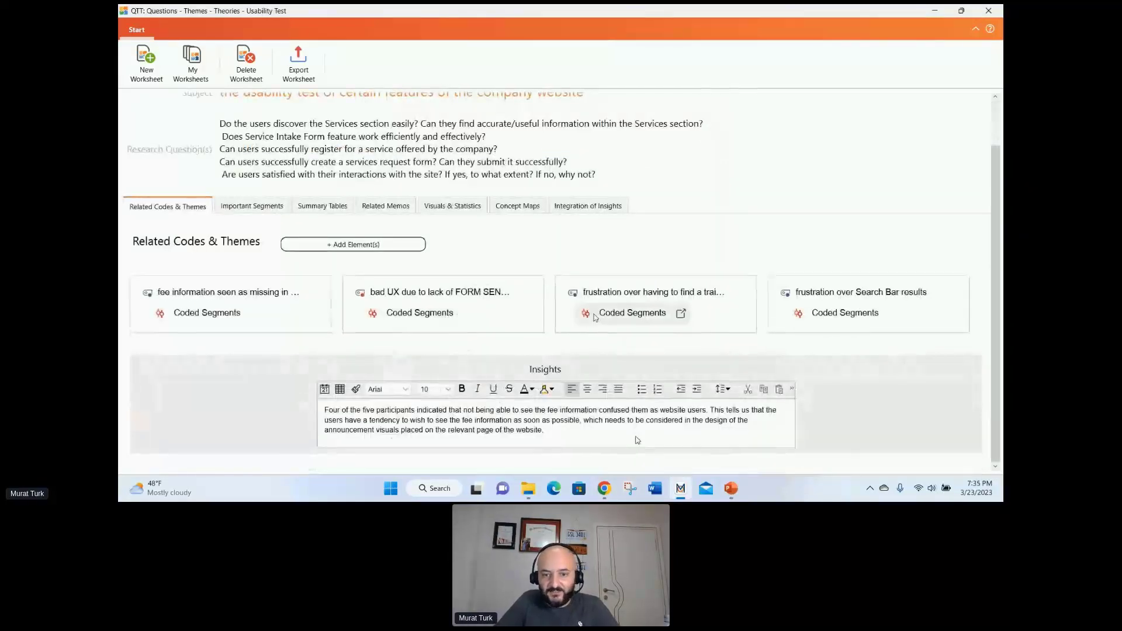
scroll(637, 440, "up", 1)
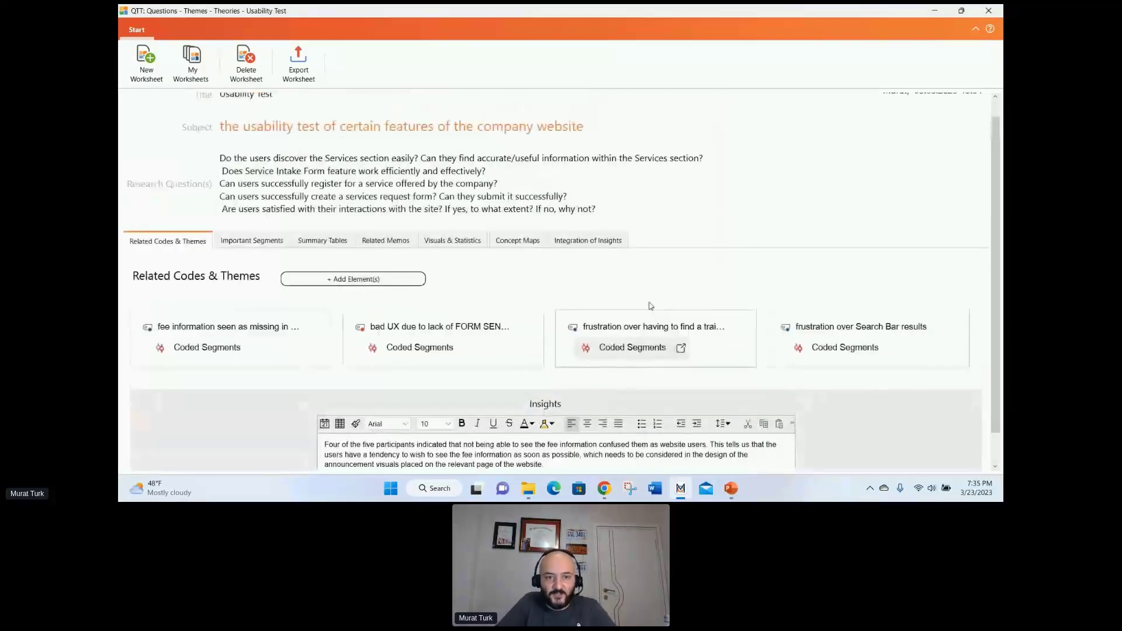
scroll(650, 306, "down", 1)
left_click(376, 245)
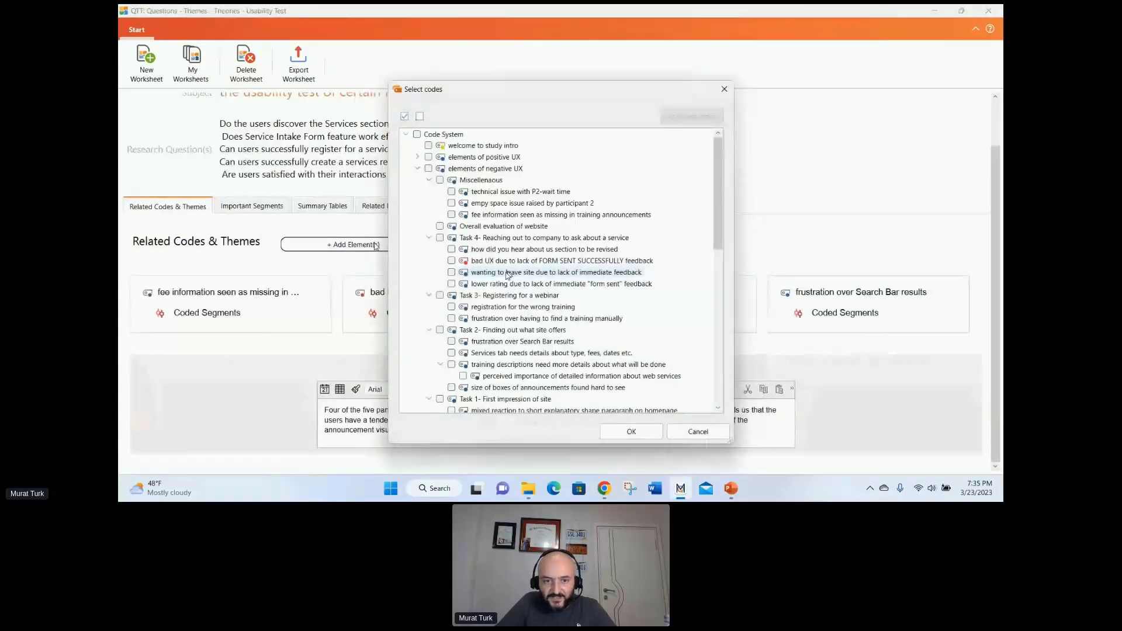
left_click(452, 272)
left_click(633, 431)
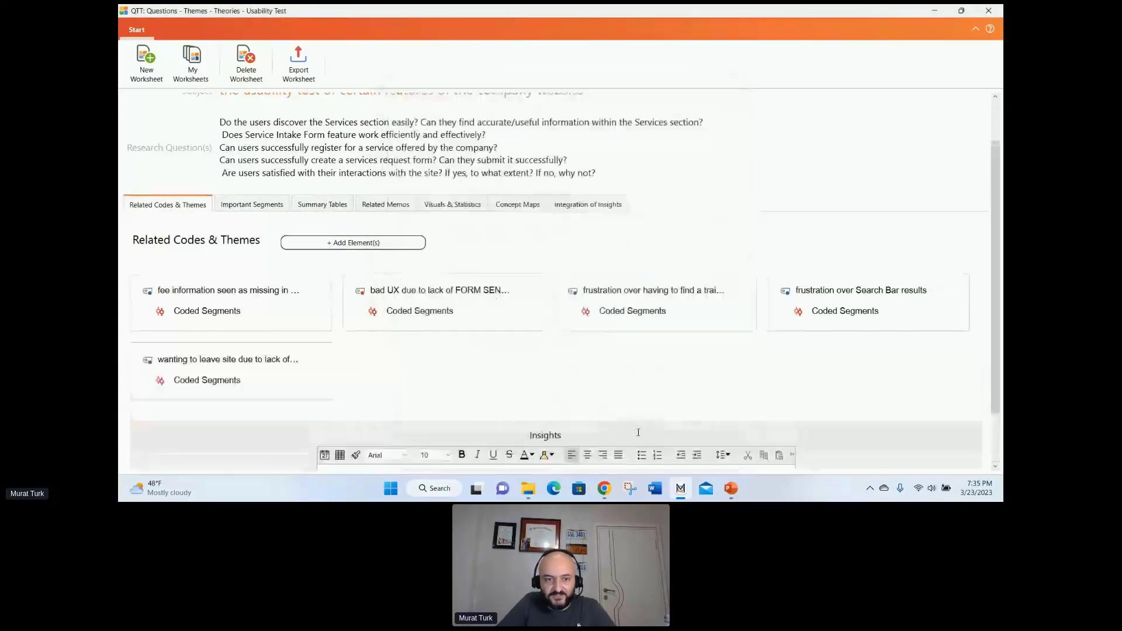
Step: Add the code "technical issue with P2-wait time" to the worksheet's Related Codes & Themes
scroll(636, 429, "down", 2)
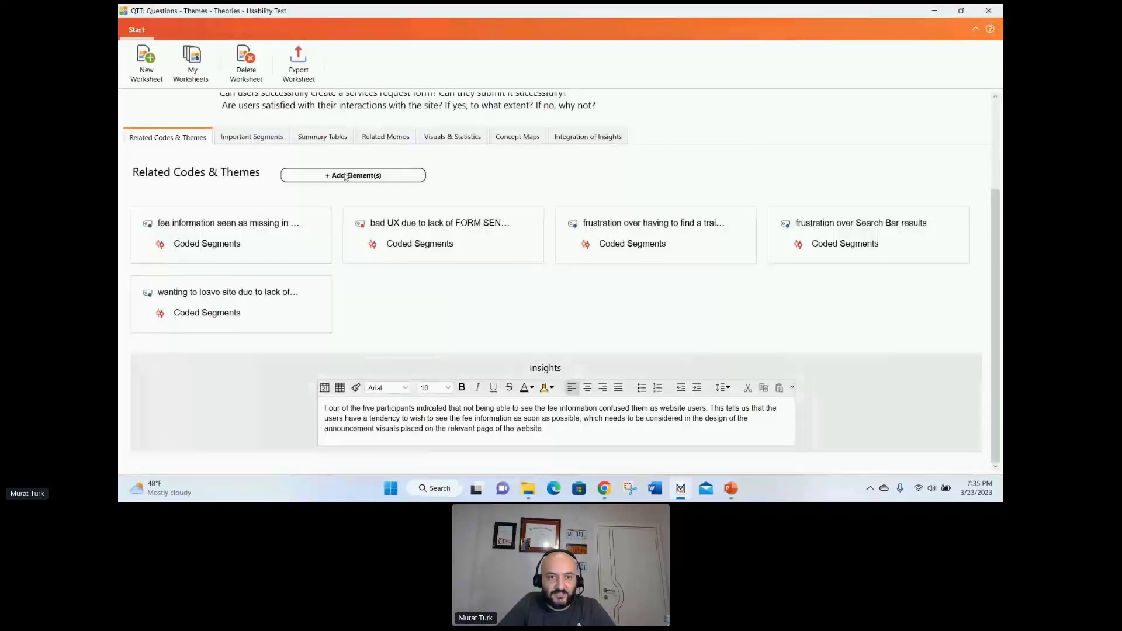
left_click(368, 176)
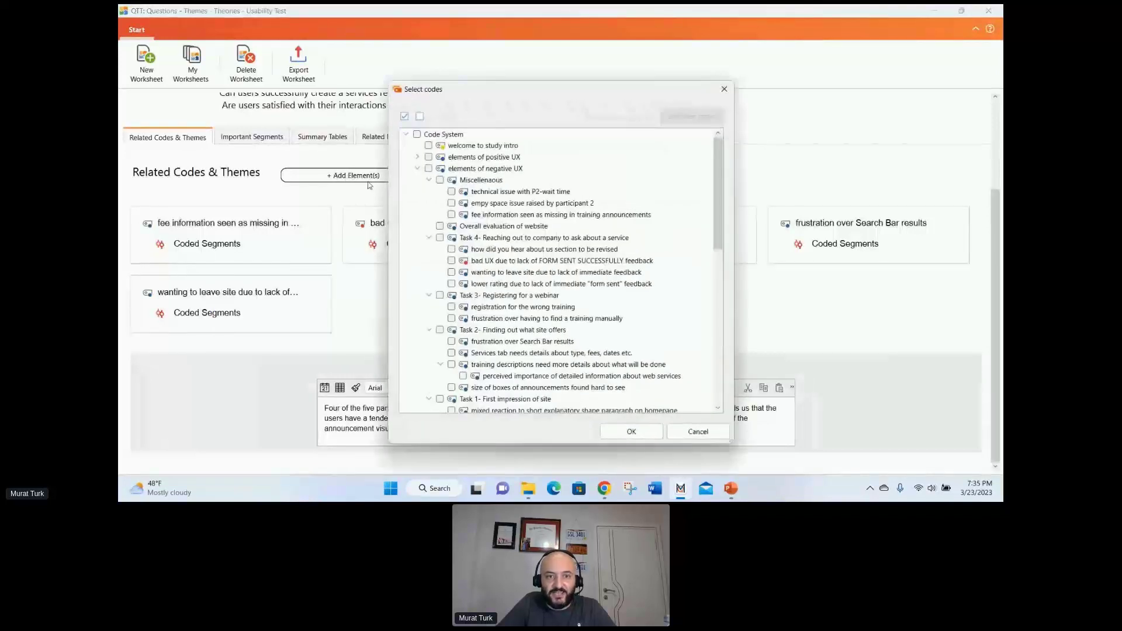
left_click(451, 193)
left_click(632, 431)
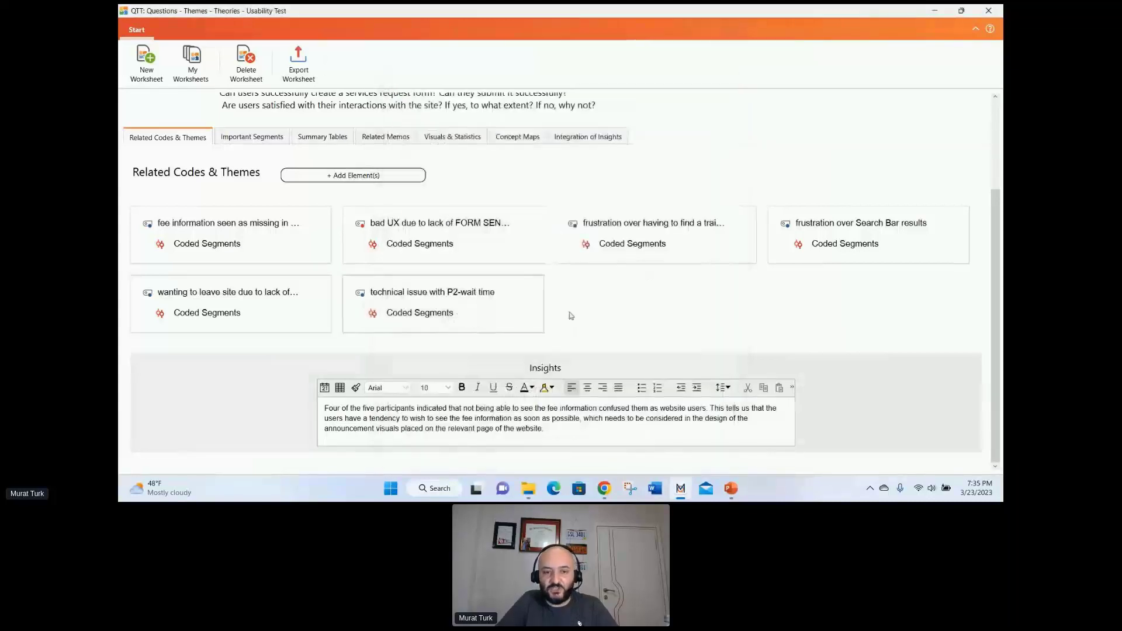
Step: Review the video segments stored under Important Segments, and switch back to the QTT slide in PowerPoint
scroll(595, 306, "up", 1)
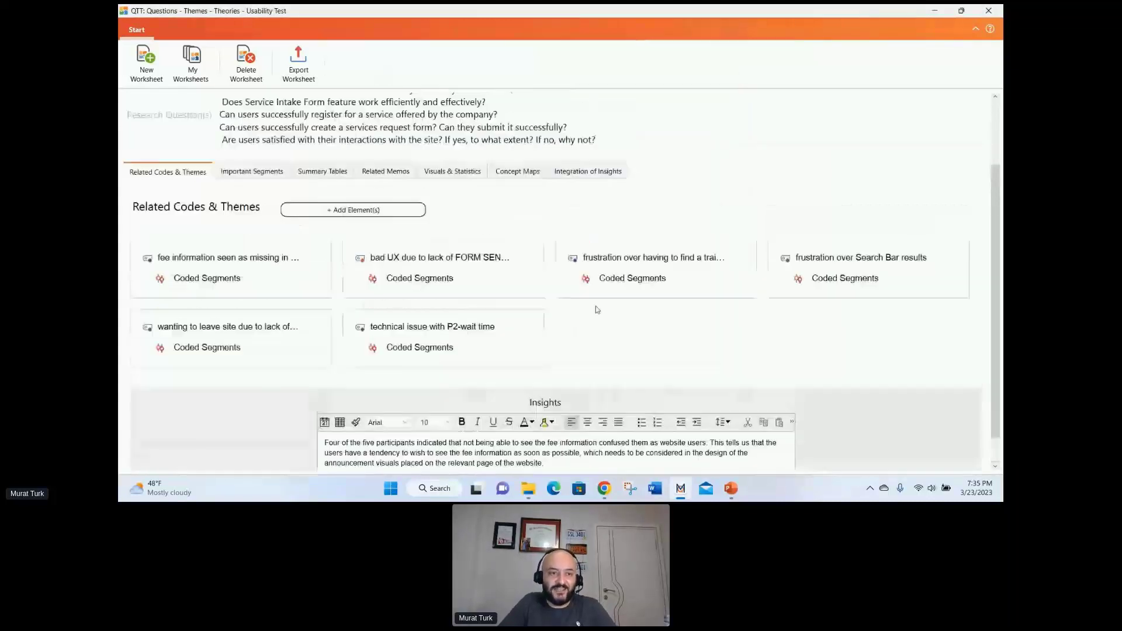
left_click(276, 172)
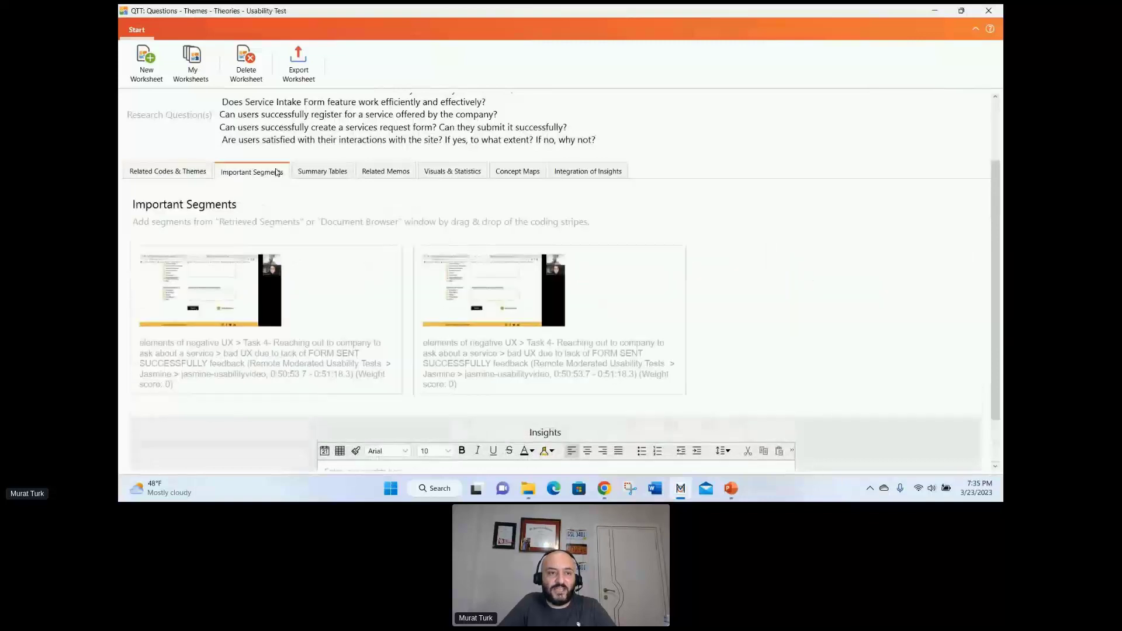
scroll(622, 244, "down", 2)
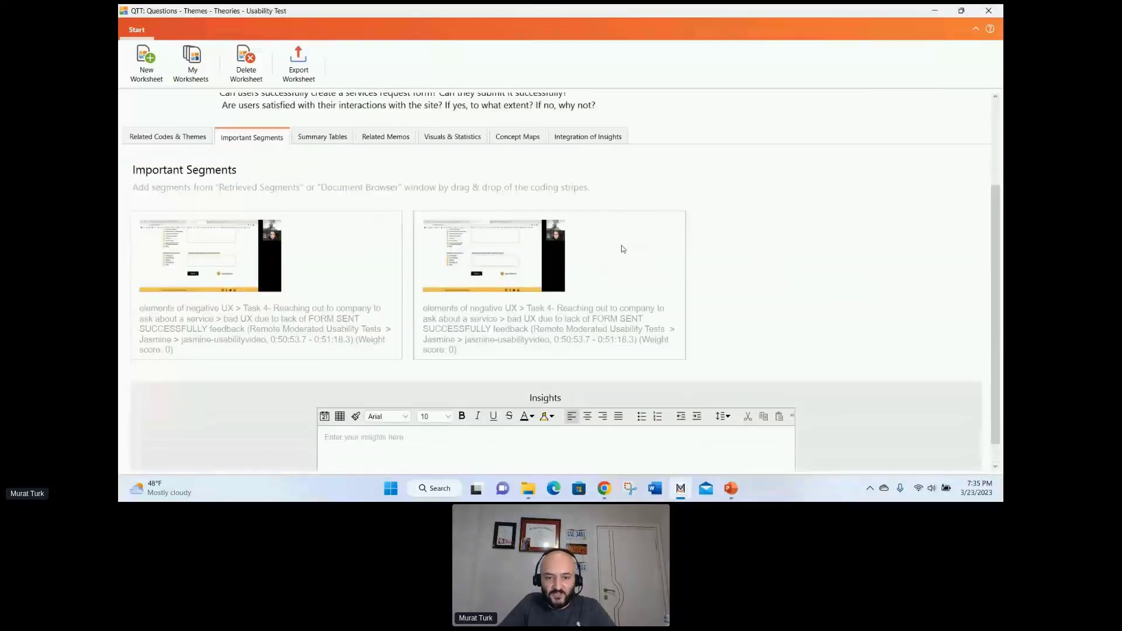
scroll(646, 250, "up", 2)
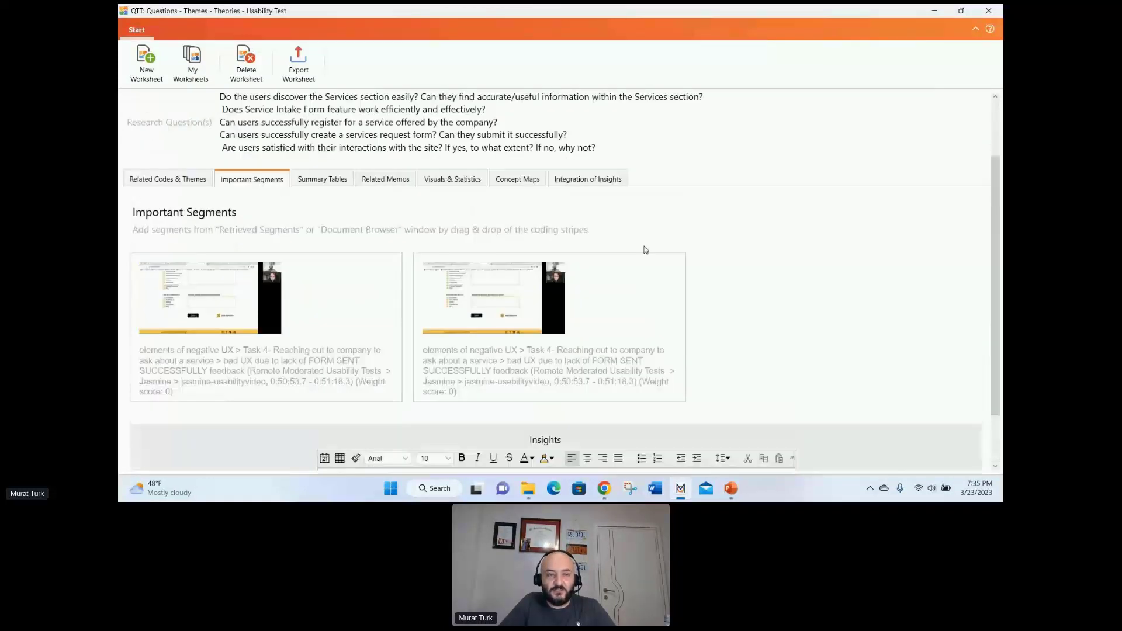
left_click(730, 488)
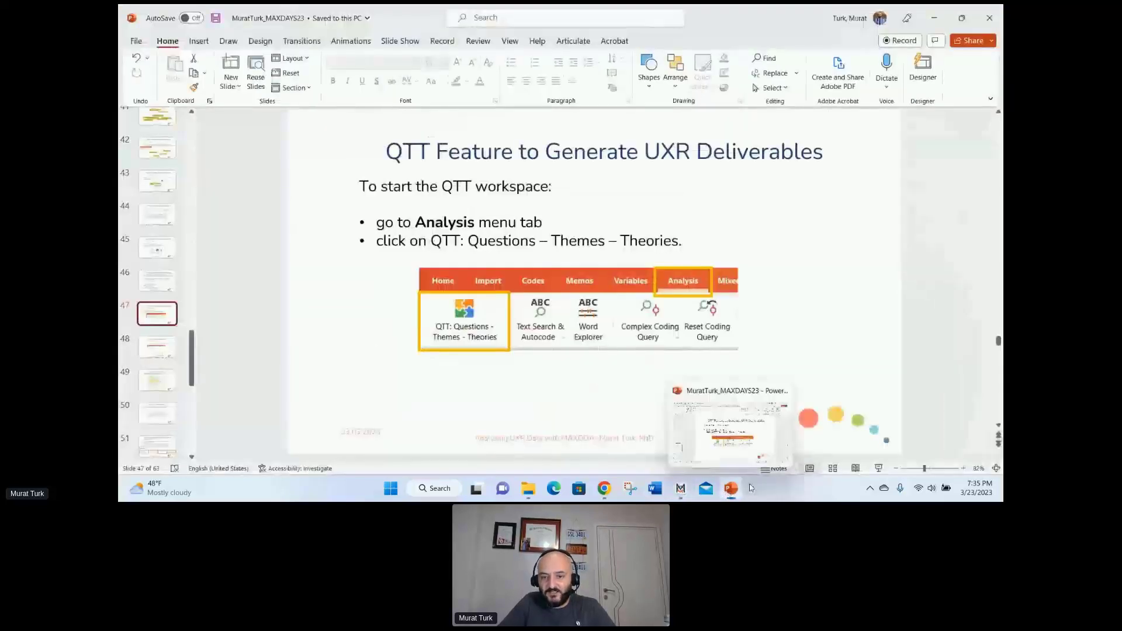
Step: Present the slides from the QTT feature introduction through to the one on recording insights for related codes and themes
left_click(879, 468)
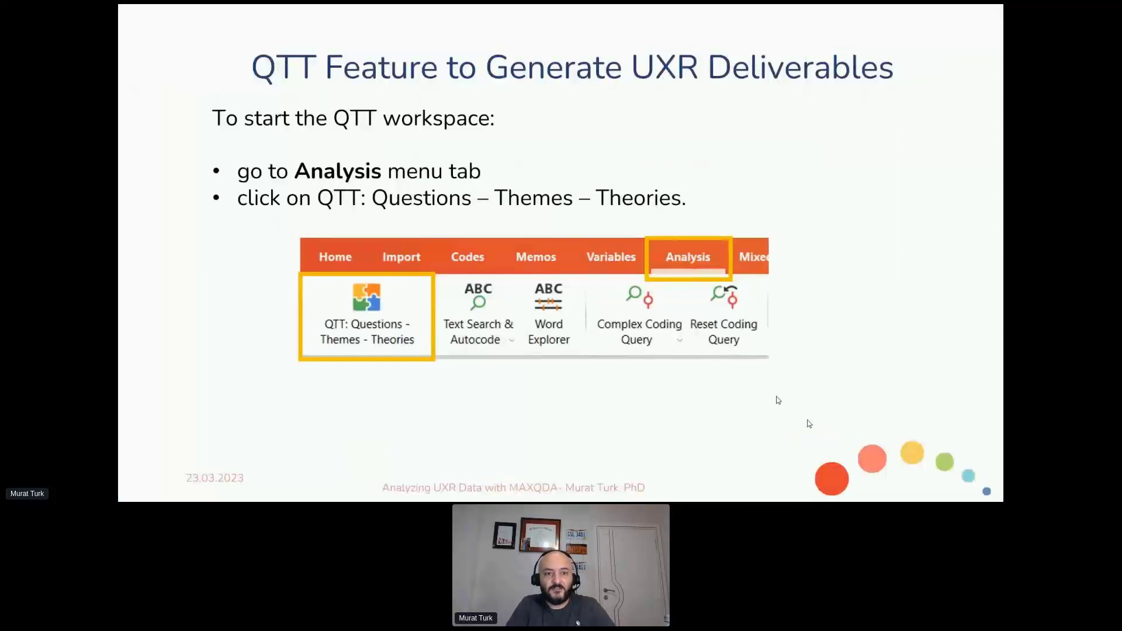
left_click(776, 397)
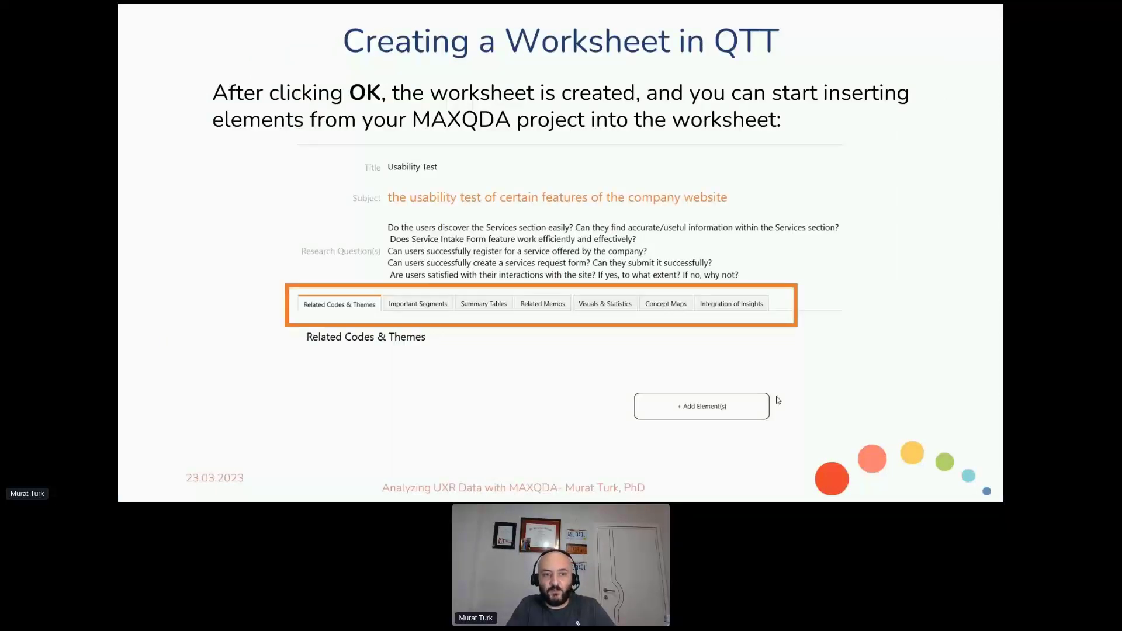
left_click(778, 400)
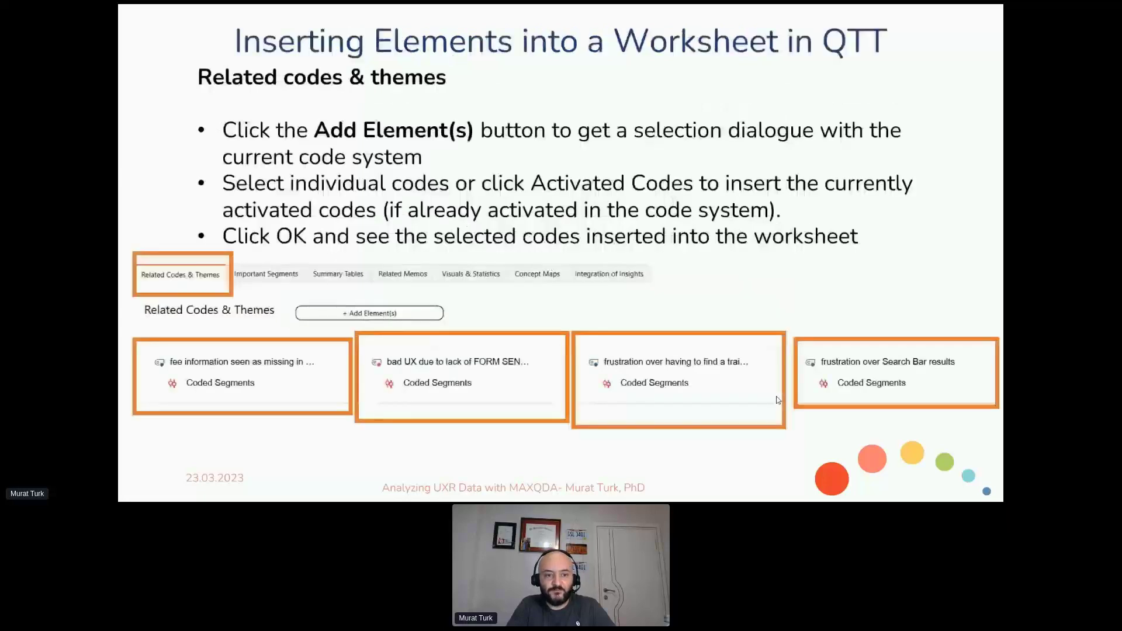
left_click(778, 400)
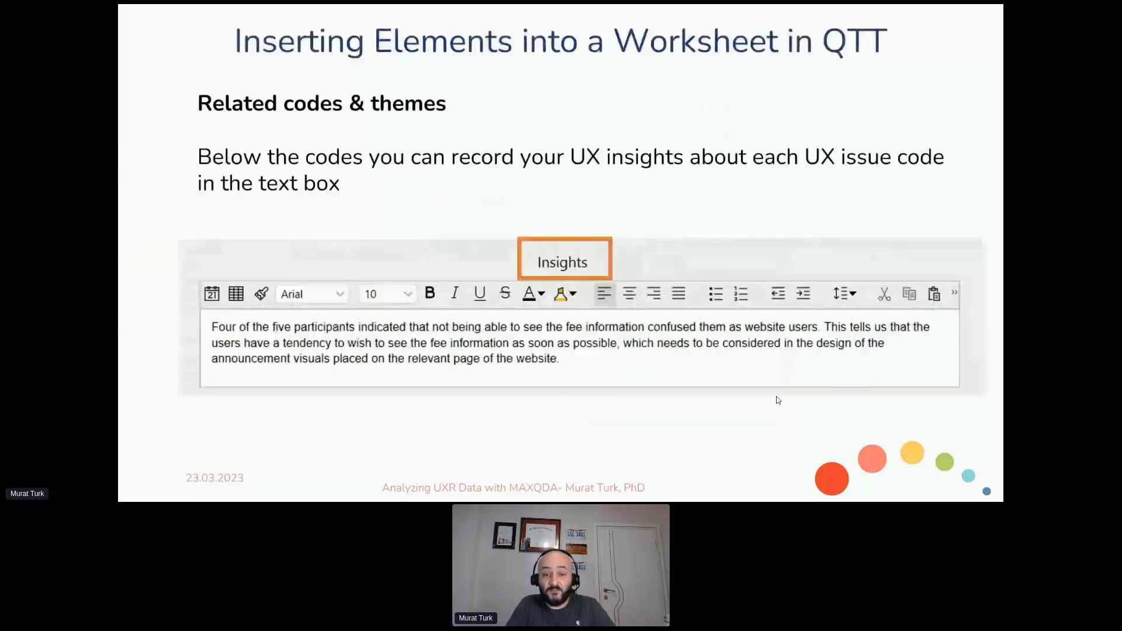
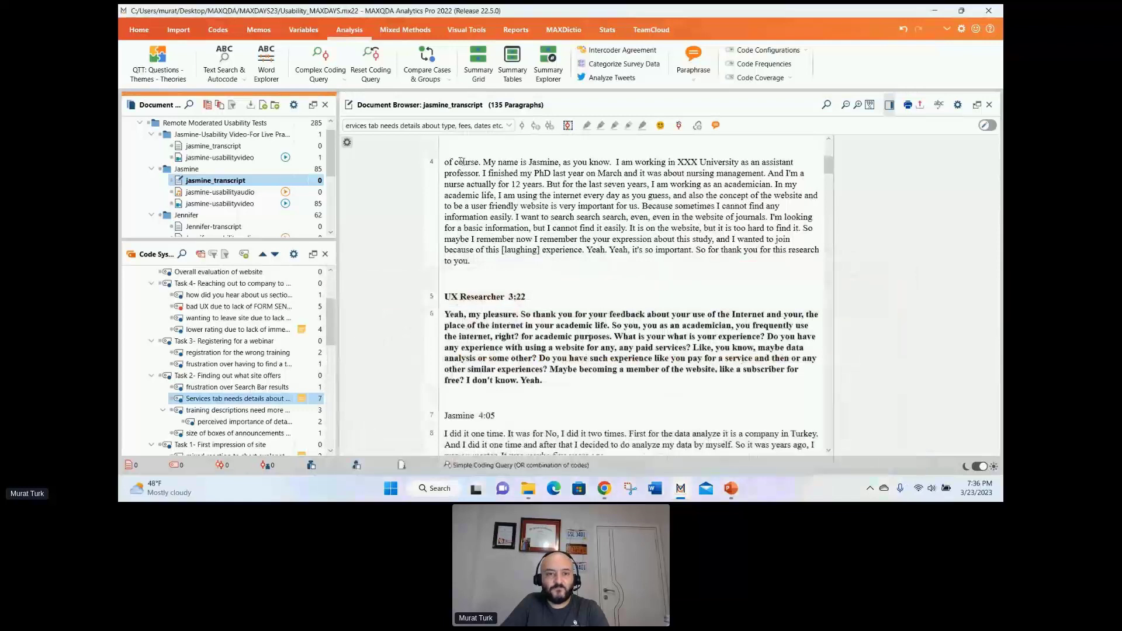
Step: Code the participant's self-introduction in paragraph 4 of the transcript with "welcome to study intro"
left_click_drag(461, 162, 495, 259)
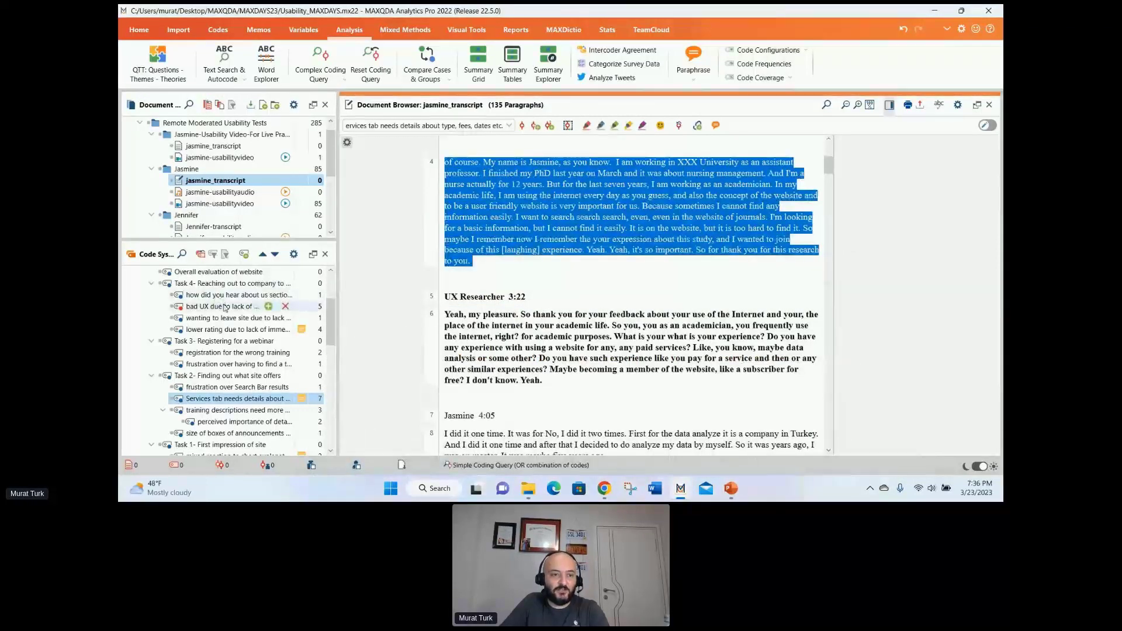
scroll(226, 392, "down", 10)
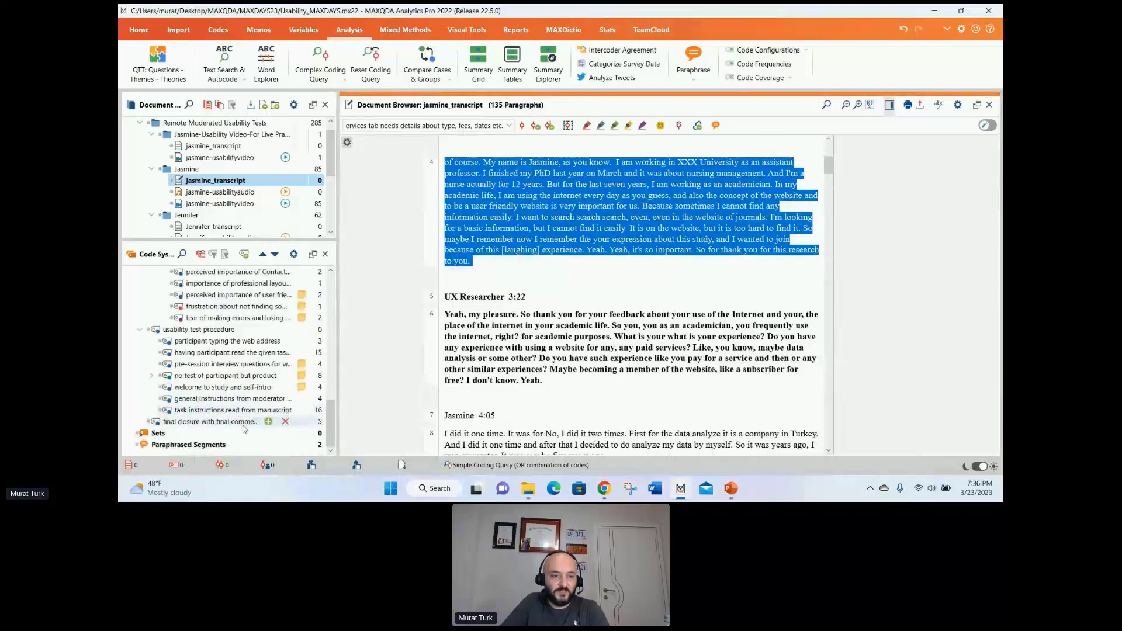
scroll(214, 365, "up", 2)
scroll(214, 364, "down", 2)
scroll(225, 356, "up", 15)
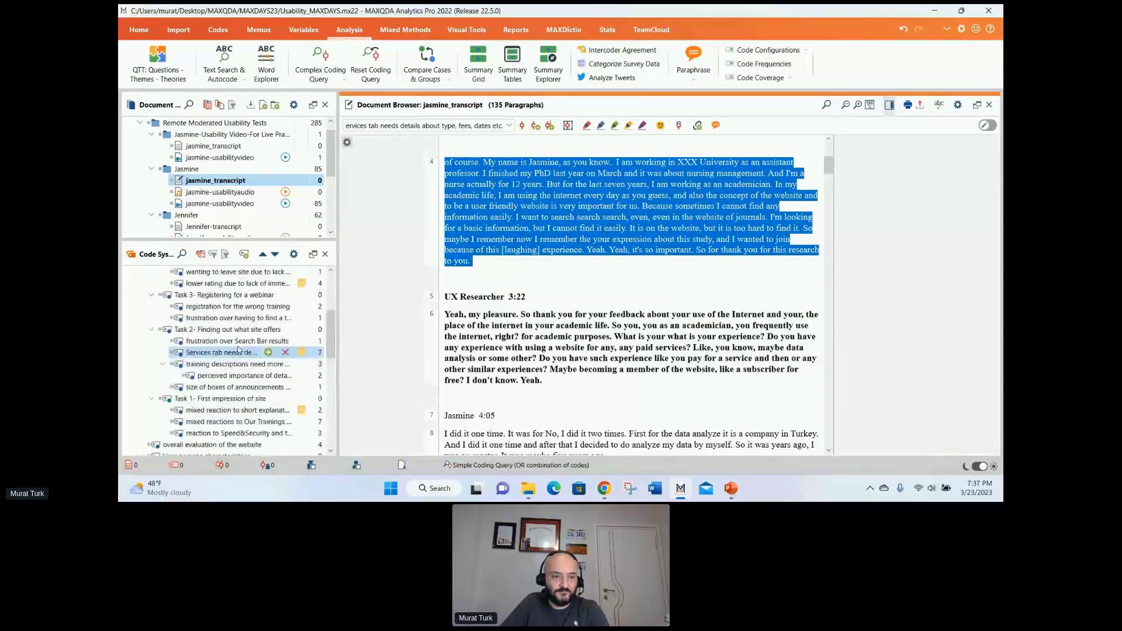
left_click_drag(198, 283, 486, 214)
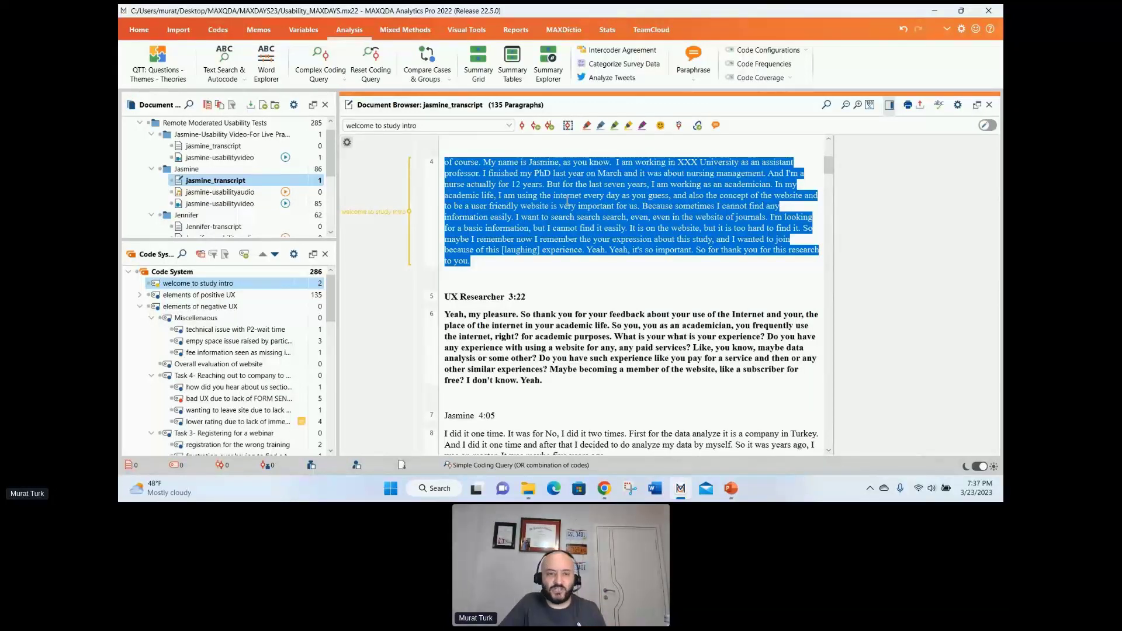
Step: Send the paragraph 4 segment coded "welcome to study intro" to the "Usability Test" QTT worksheet
right_click(408, 214)
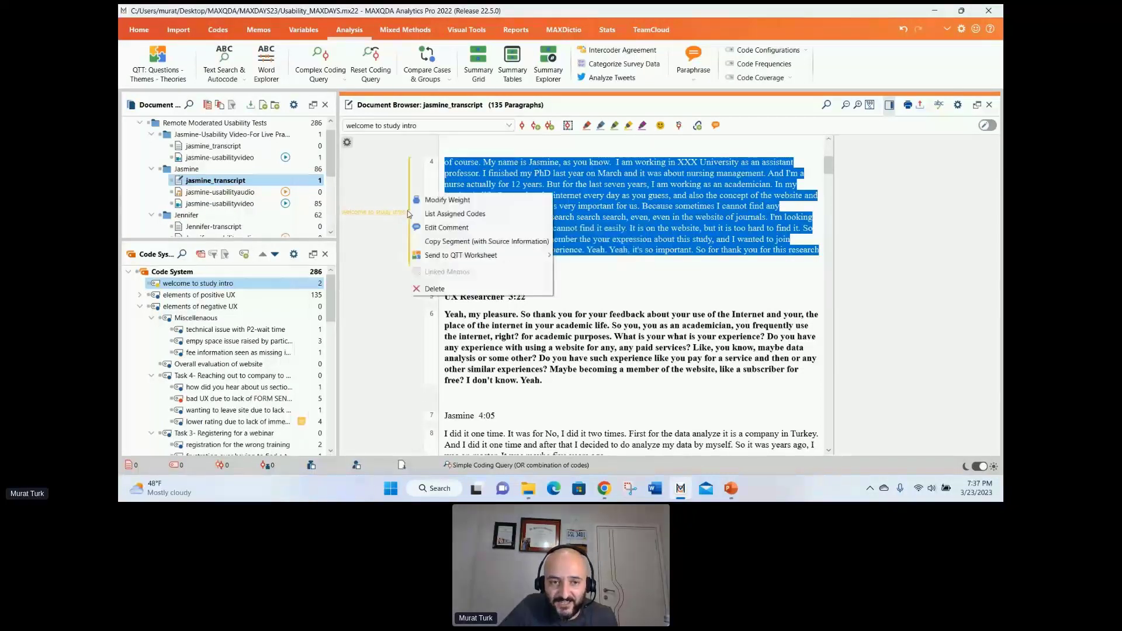
mouse_move(449, 260)
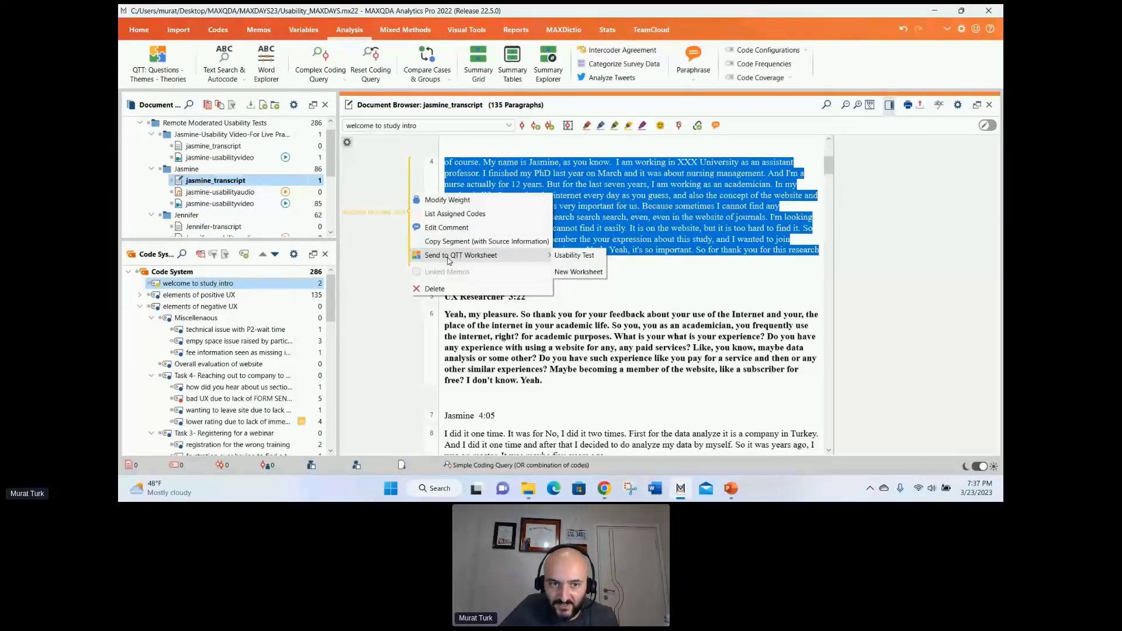
left_click(650, 284)
right_click(409, 210)
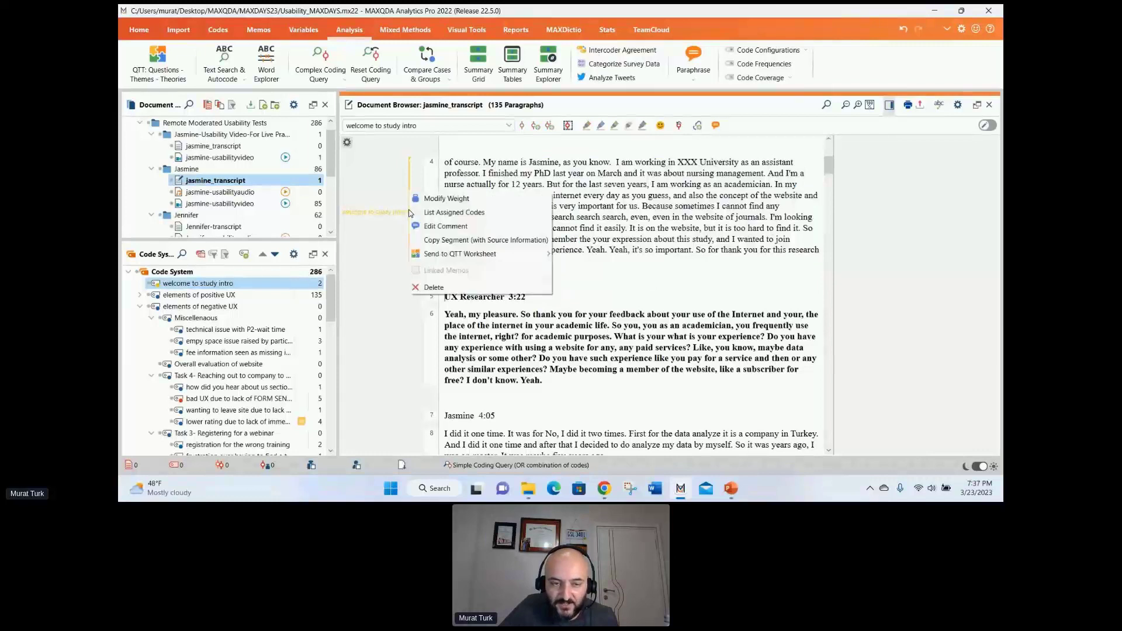
mouse_move(453, 256)
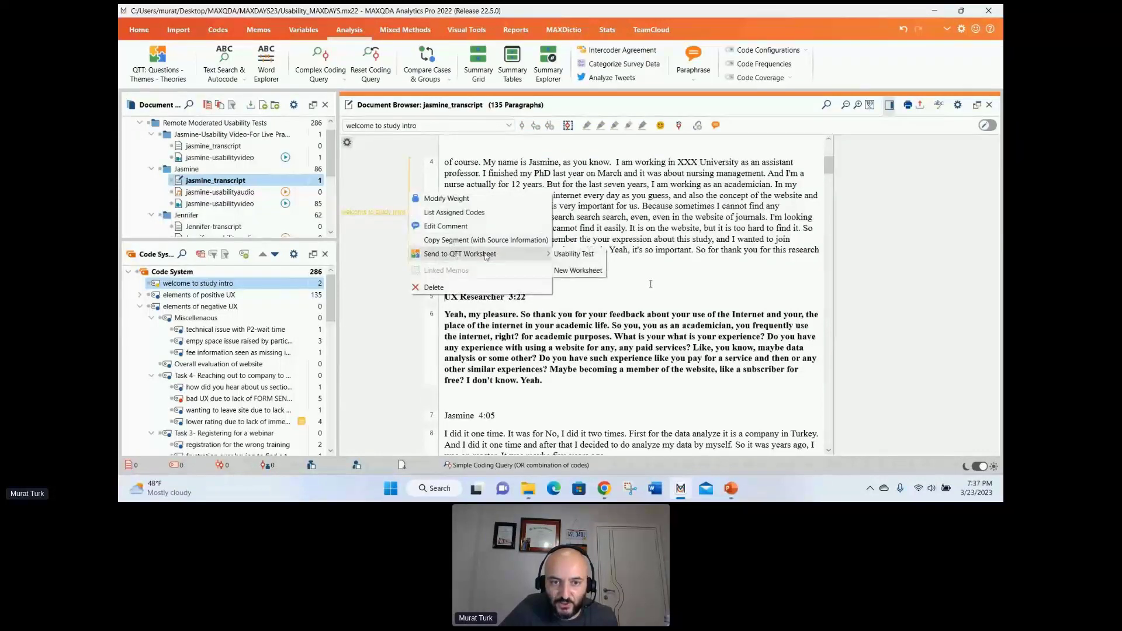
left_click(595, 255)
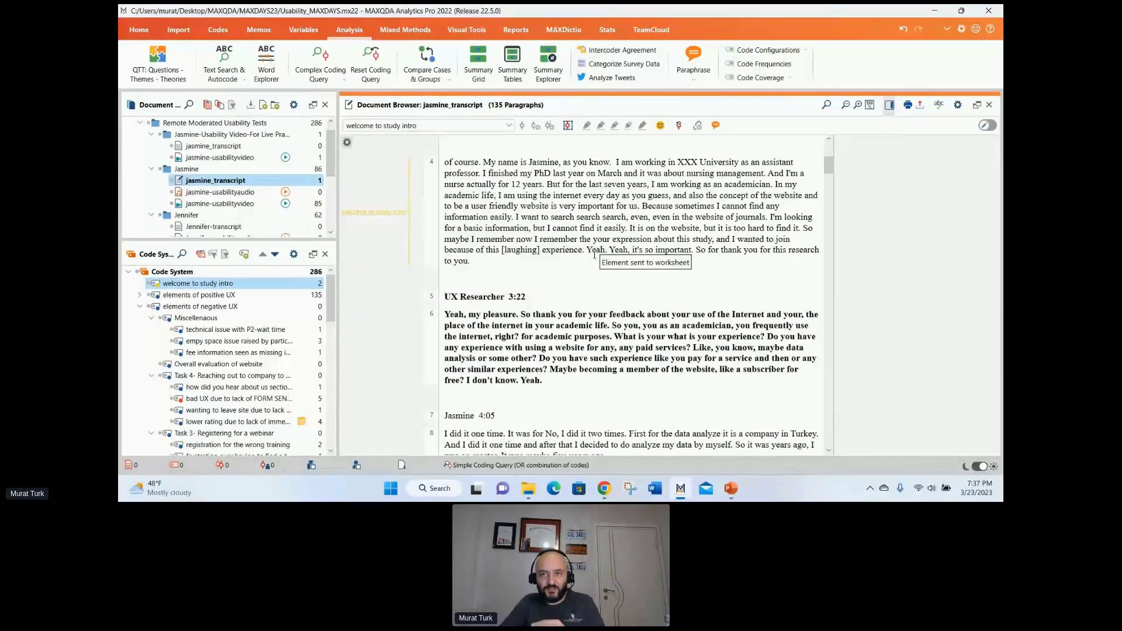
Step: Open the QTT worksheet, maximize its window and review the transcript segment under Important Segments
mouse_move(680, 496)
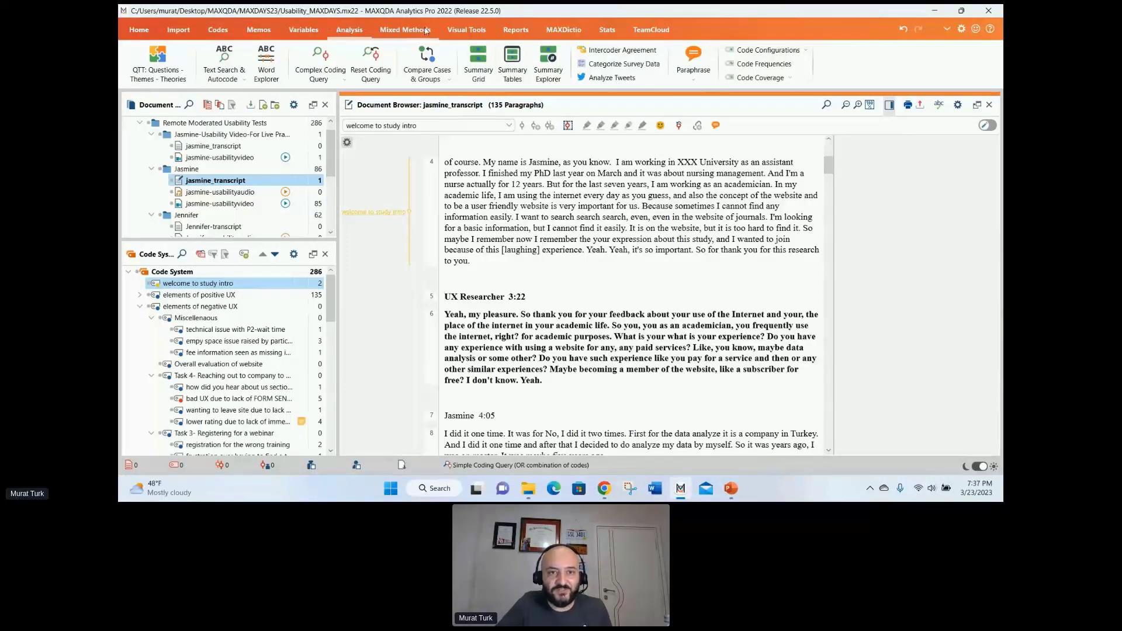
left_click(162, 70)
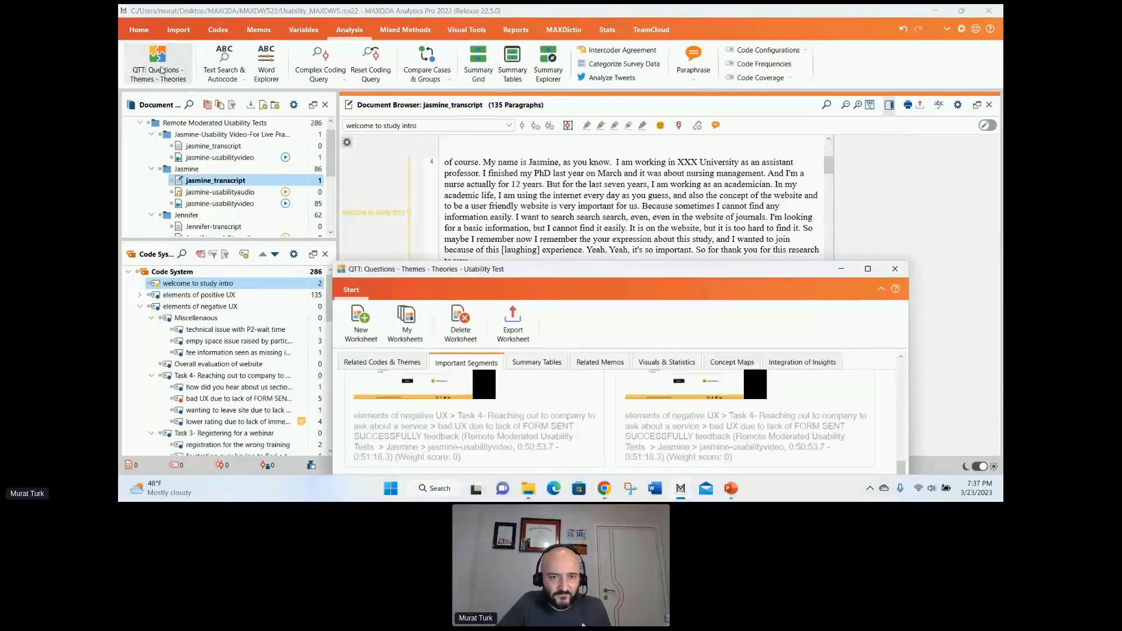
left_click_drag(645, 271, 569, 51)
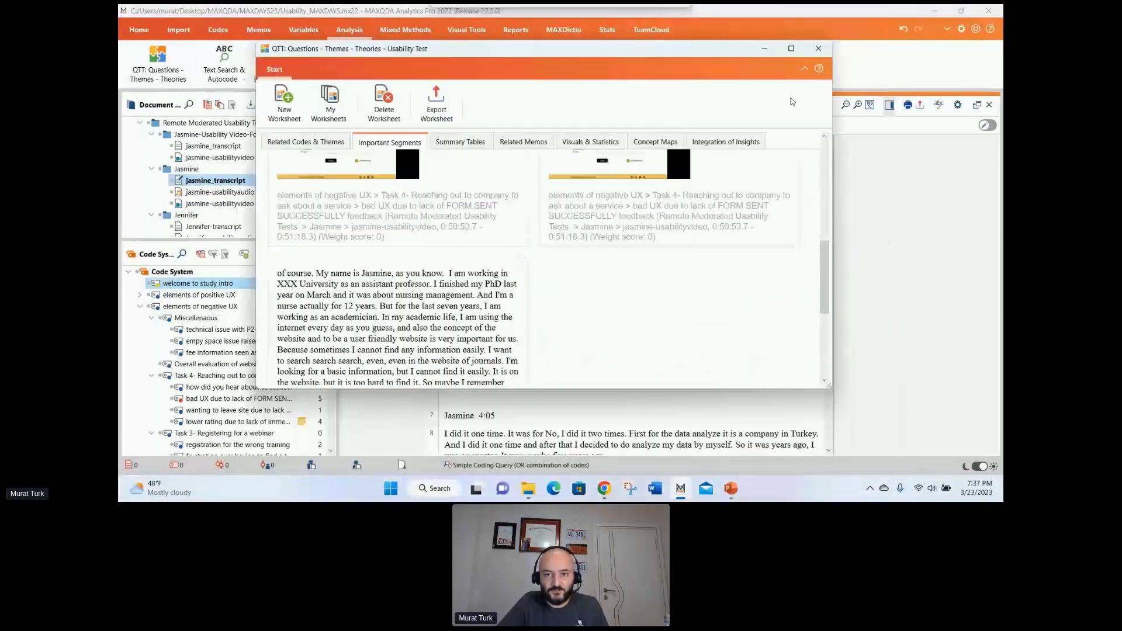
left_click(791, 48)
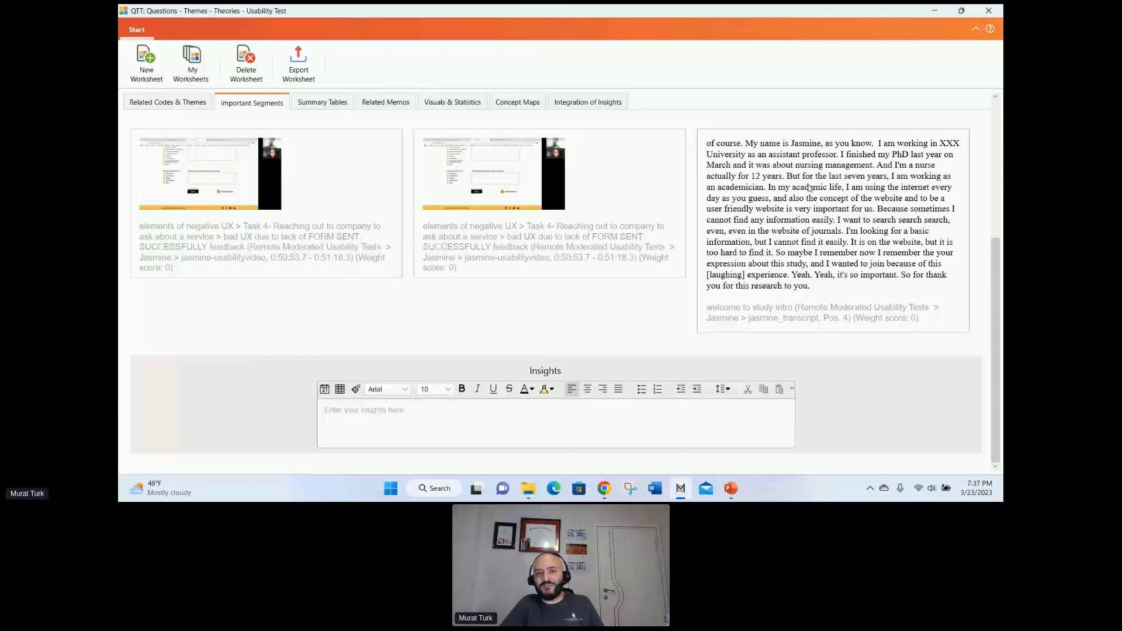
Step: Switch to PowerPoint, present the slides on sending segments from the Document Browser and Retrieved Segments, and end the show
left_click(731, 496)
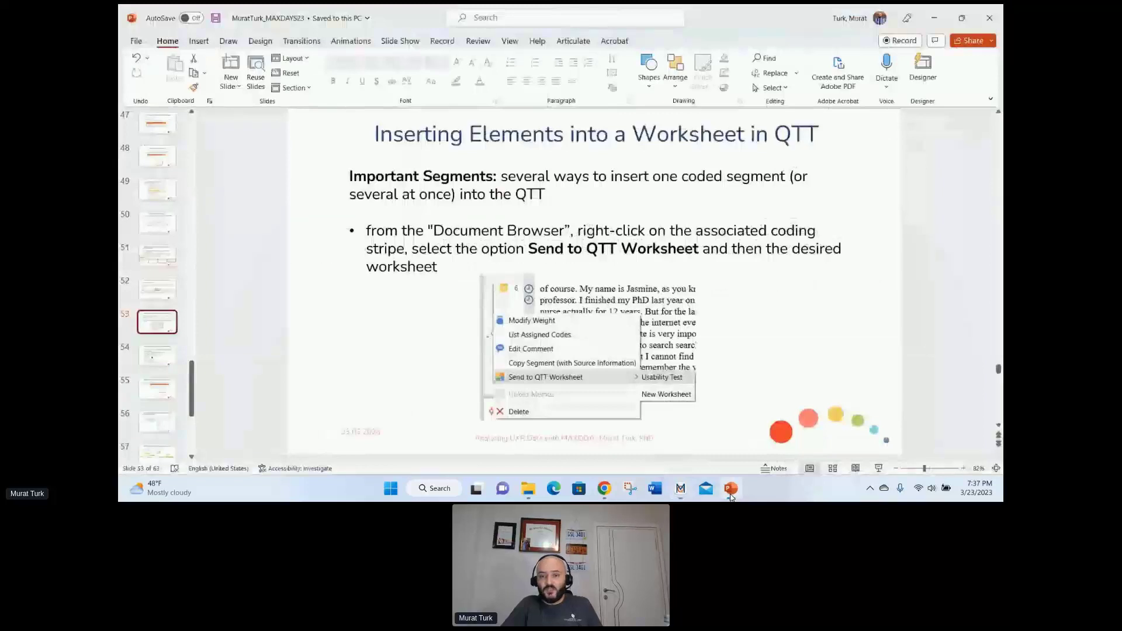
left_click(880, 468)
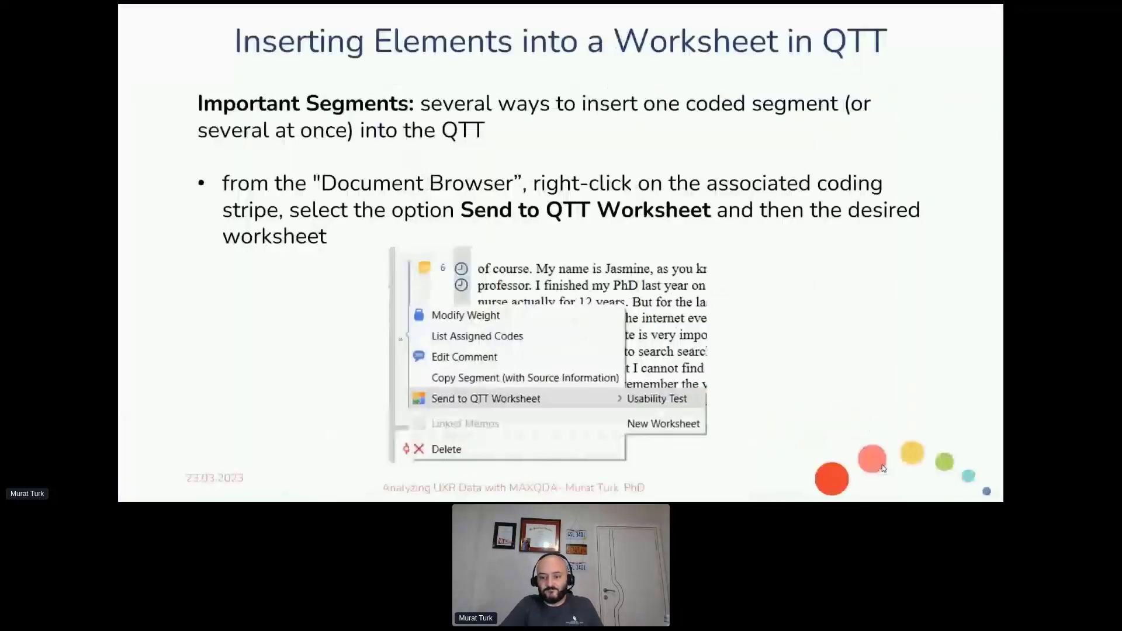
left_click(883, 468)
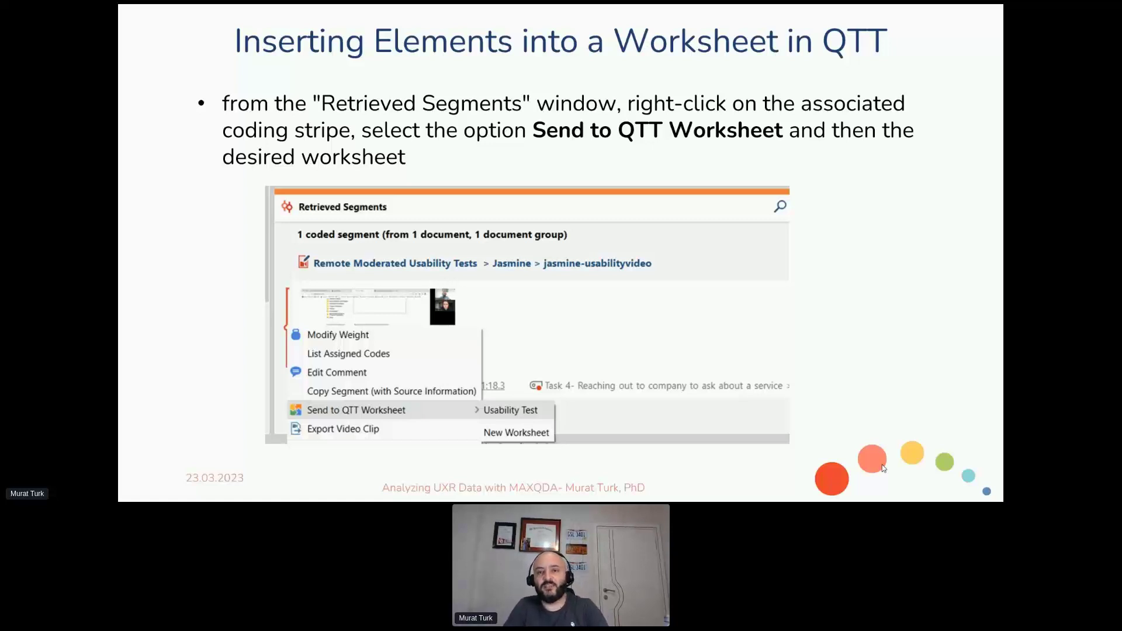
key("Escape")
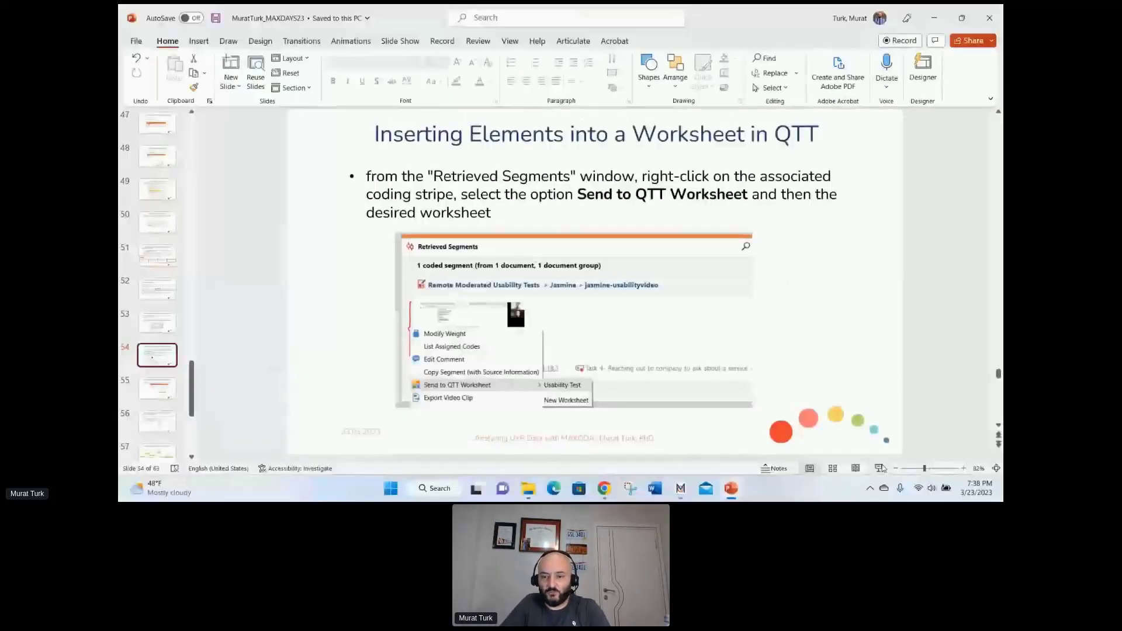
left_click(733, 493)
left_click(735, 495)
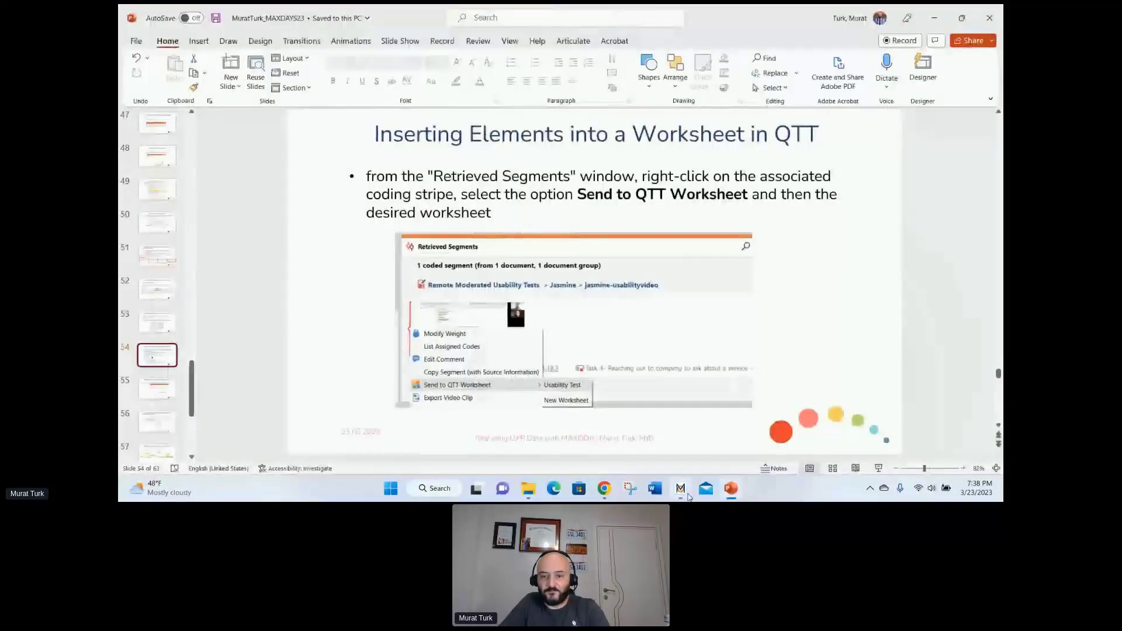
Step: Switch to MAXQDA, minimize the QTT worksheet, open jasmine-usabilityvideo and locate the segment coded "fear of making errors and losing money while using paid service"
left_click(683, 494)
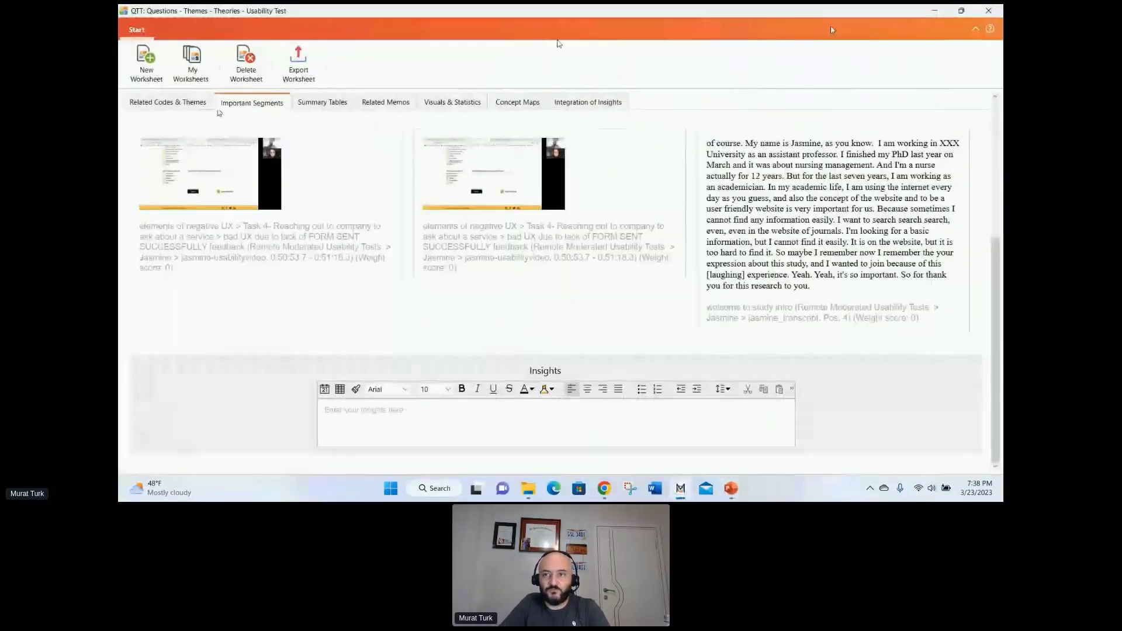
left_click(935, 11)
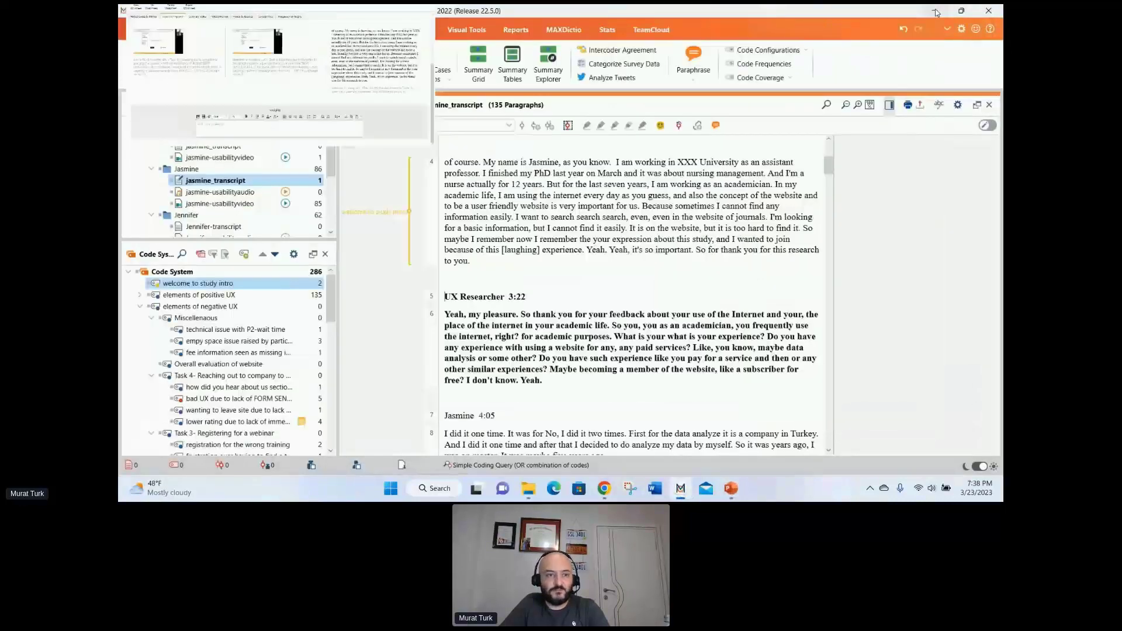
left_click(285, 203)
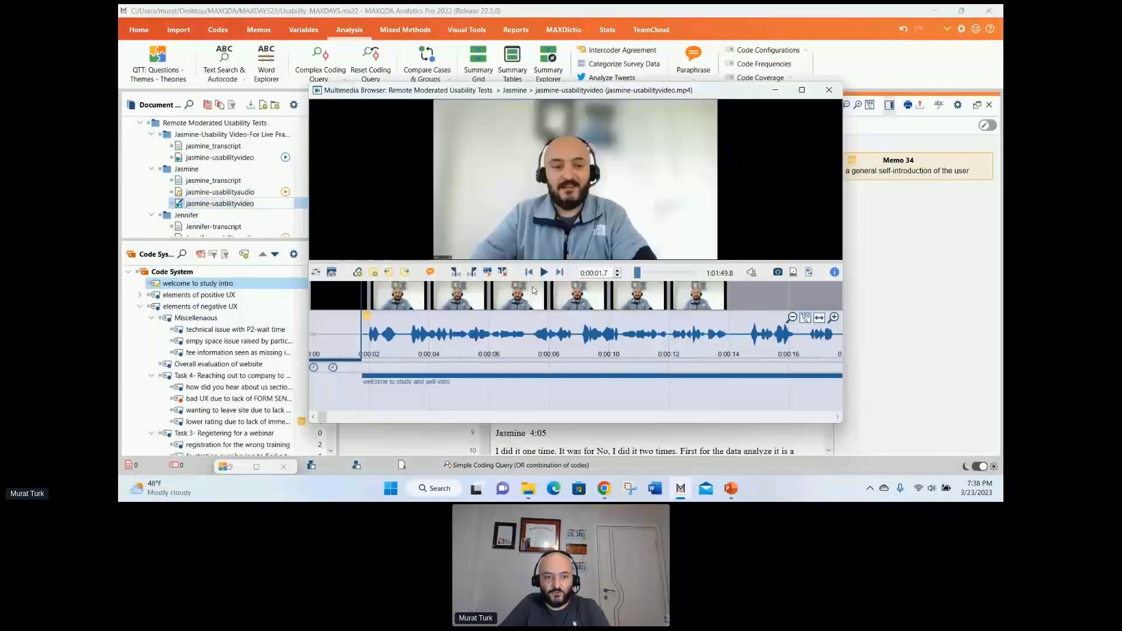
left_click_drag(321, 416, 384, 407)
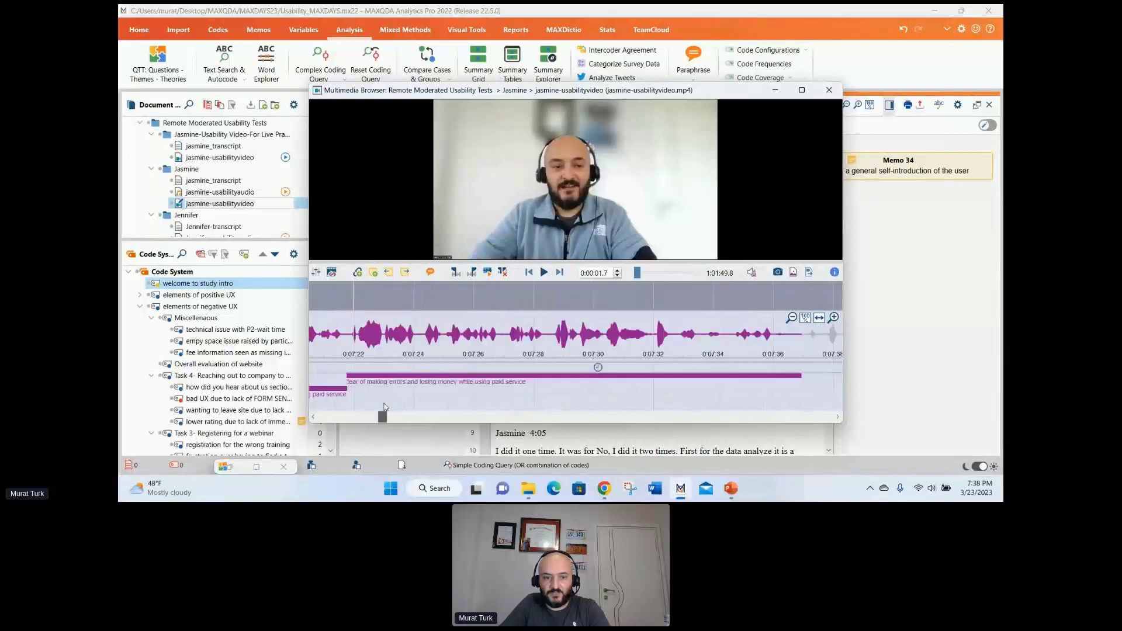
Step: Check the coding stripe and highlighted clip of the "fear of making errors and losing money while using paid service" segment for a way to send it to QTT
right_click(388, 378)
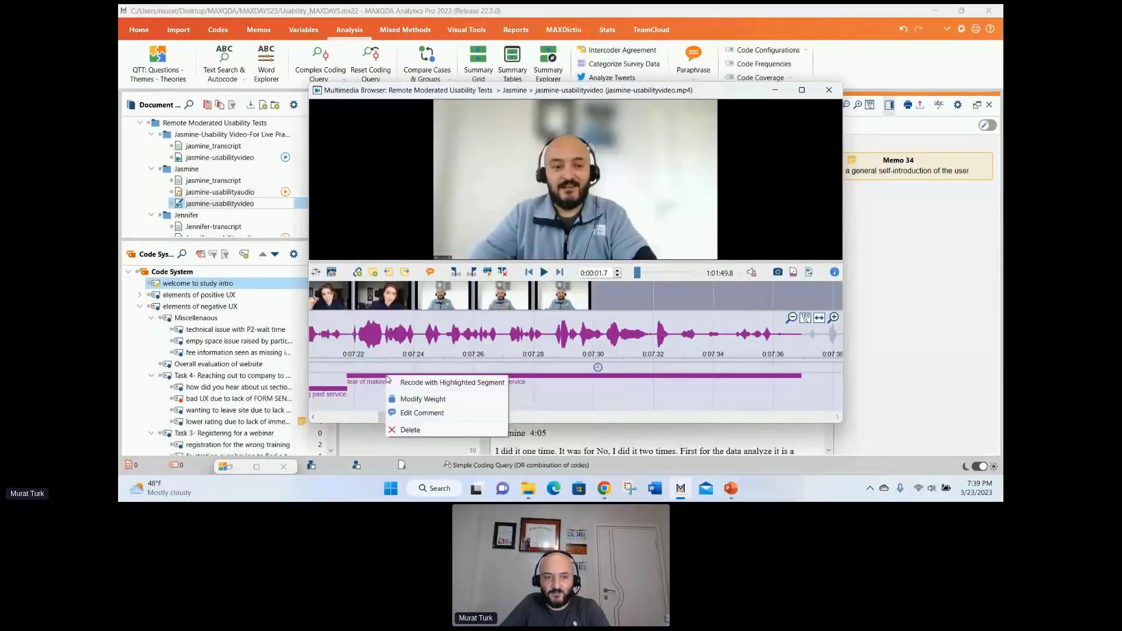
right_click(379, 376)
left_click(361, 375)
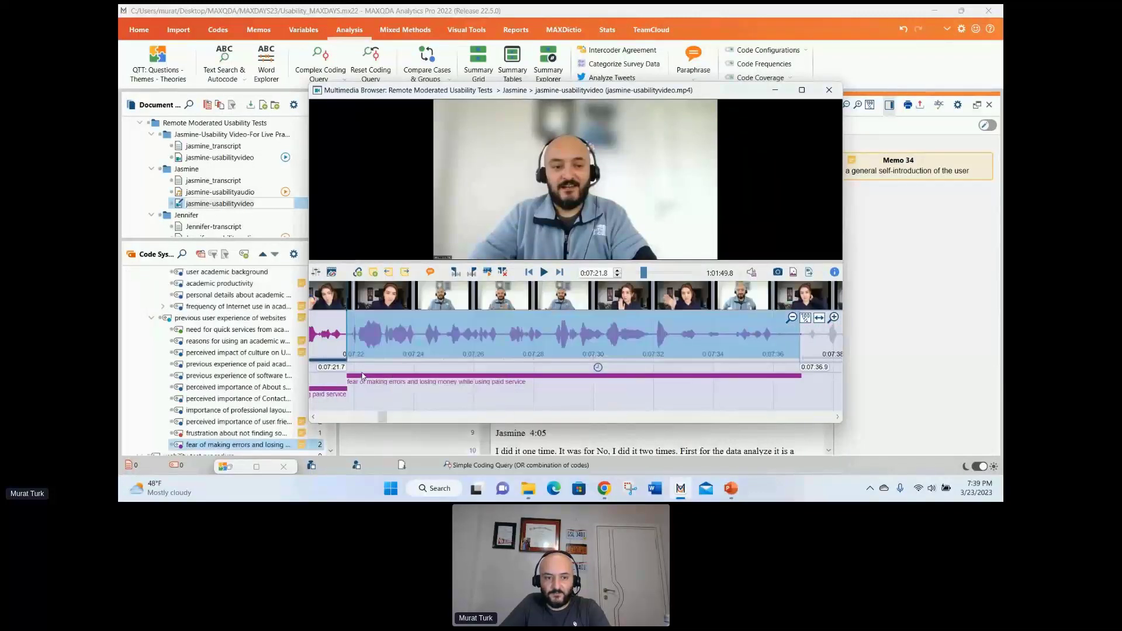
right_click(381, 329)
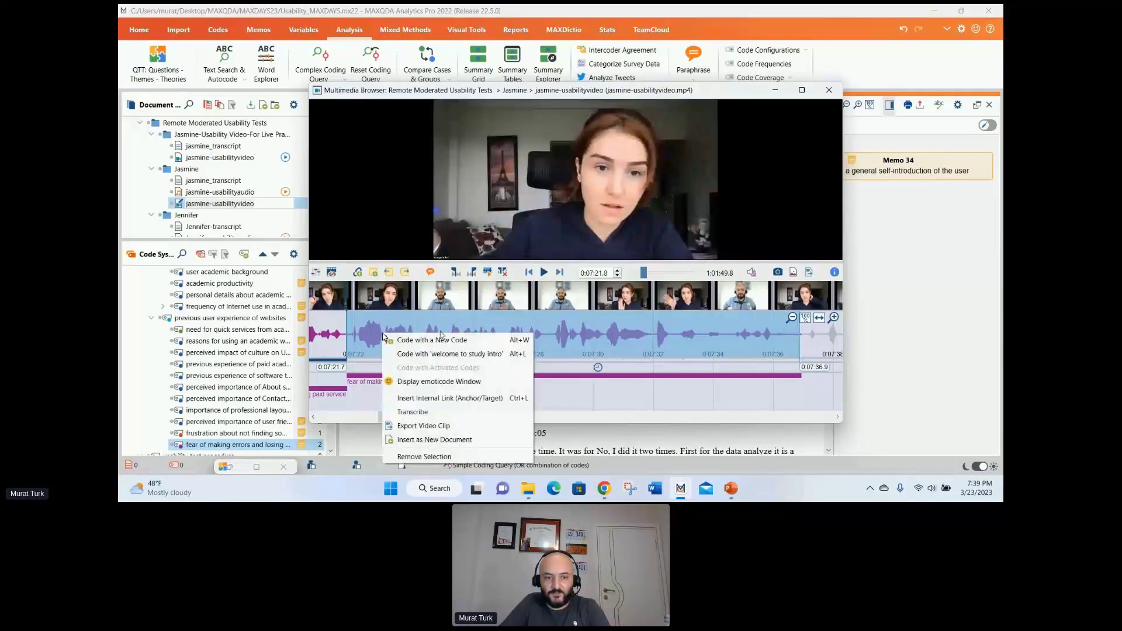
left_click(576, 394)
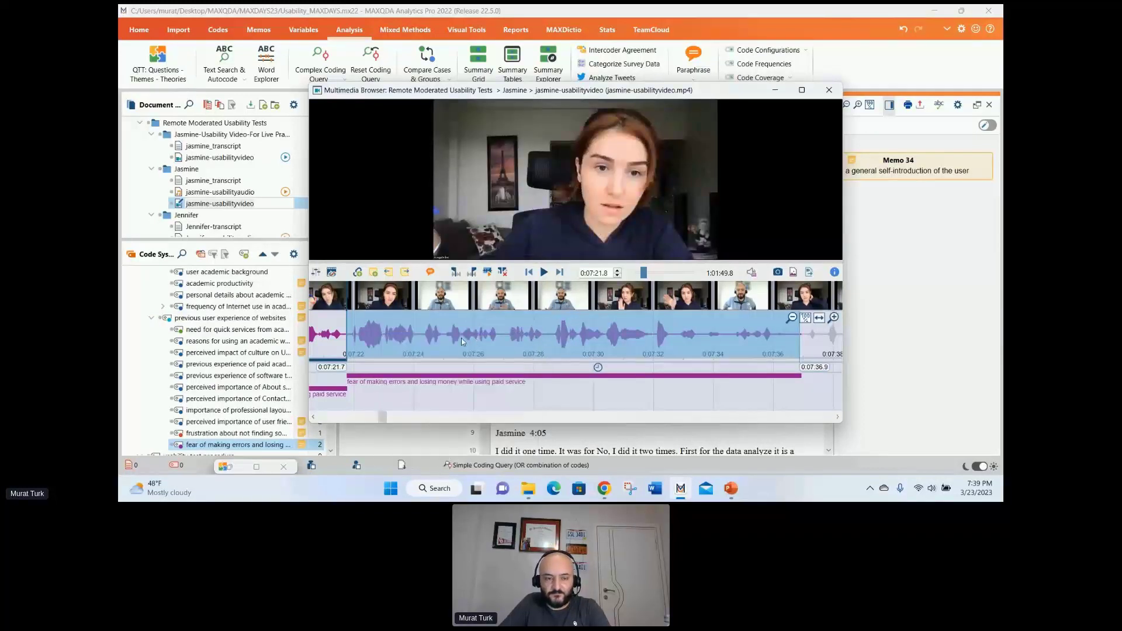
right_click(425, 332)
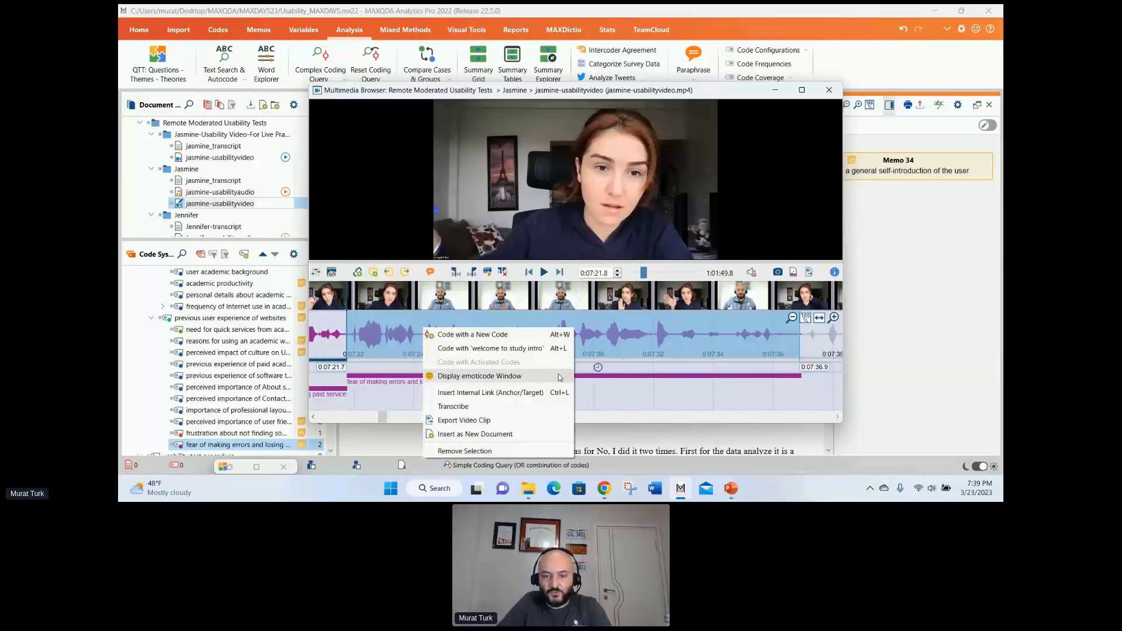
right_click(385, 385)
right_click(379, 378)
right_click(379, 377)
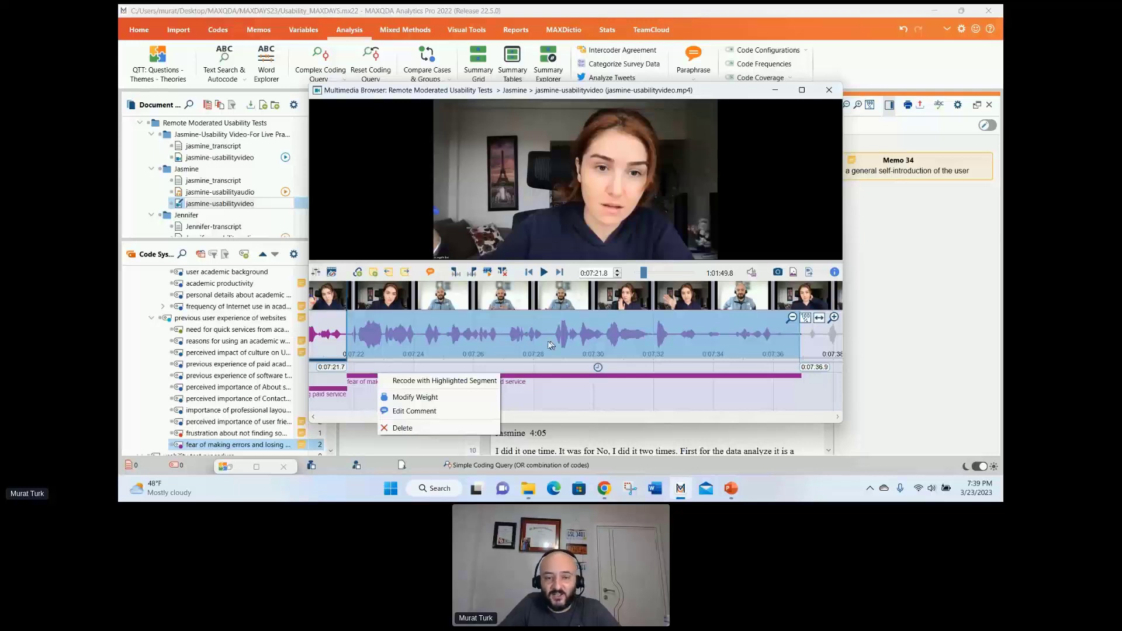
right_click(557, 342)
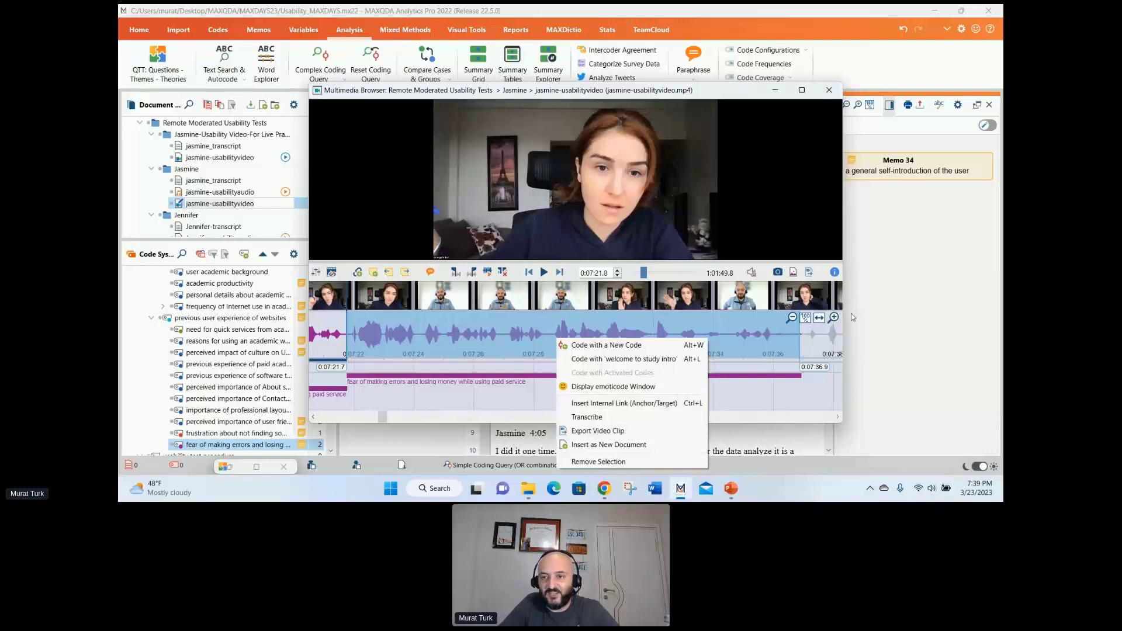
Step: Clear the clip selection, check the coding stripe area again for a send-to-worksheet option, and close the Multimedia Browser
left_click(787, 396)
left_click(810, 350)
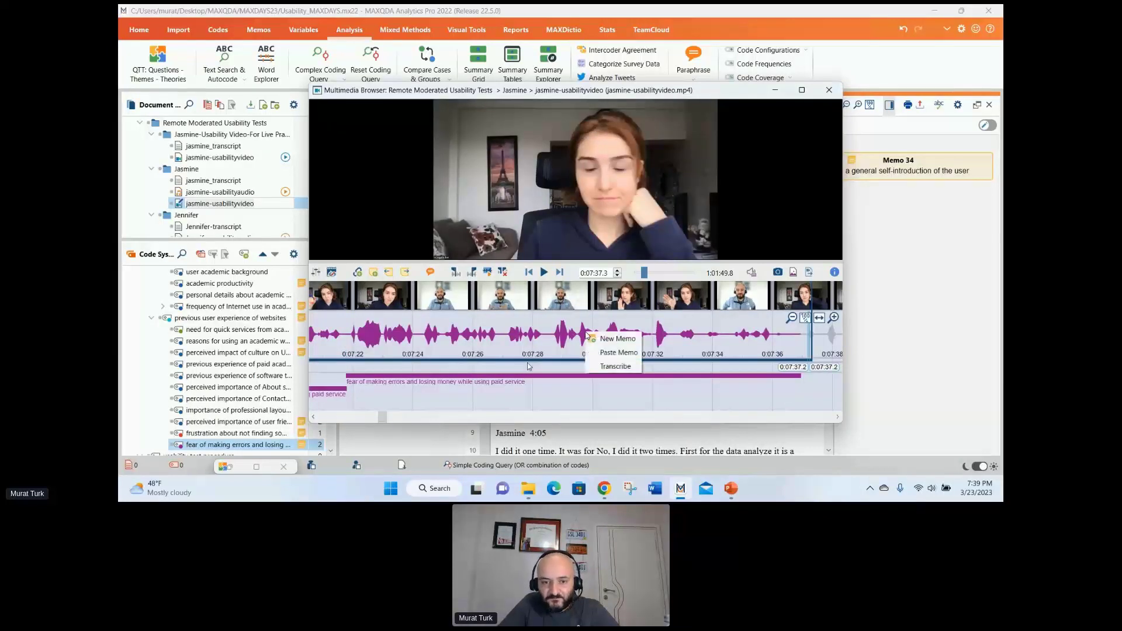
right_click(519, 380)
left_click(500, 368)
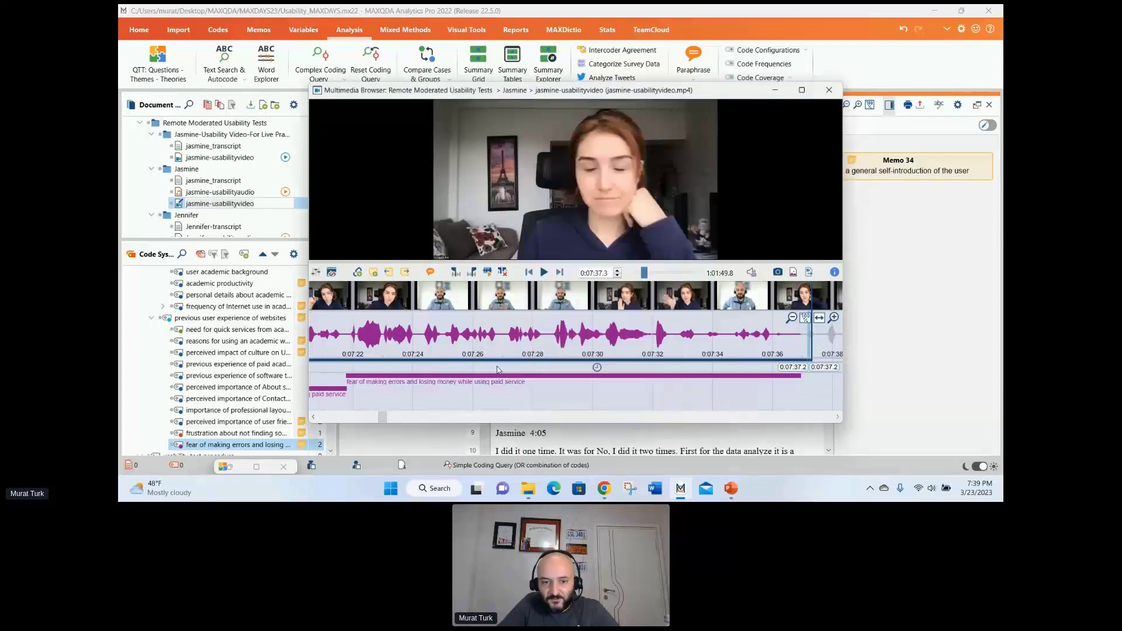
right_click(497, 374)
left_click(487, 364)
right_click(485, 364)
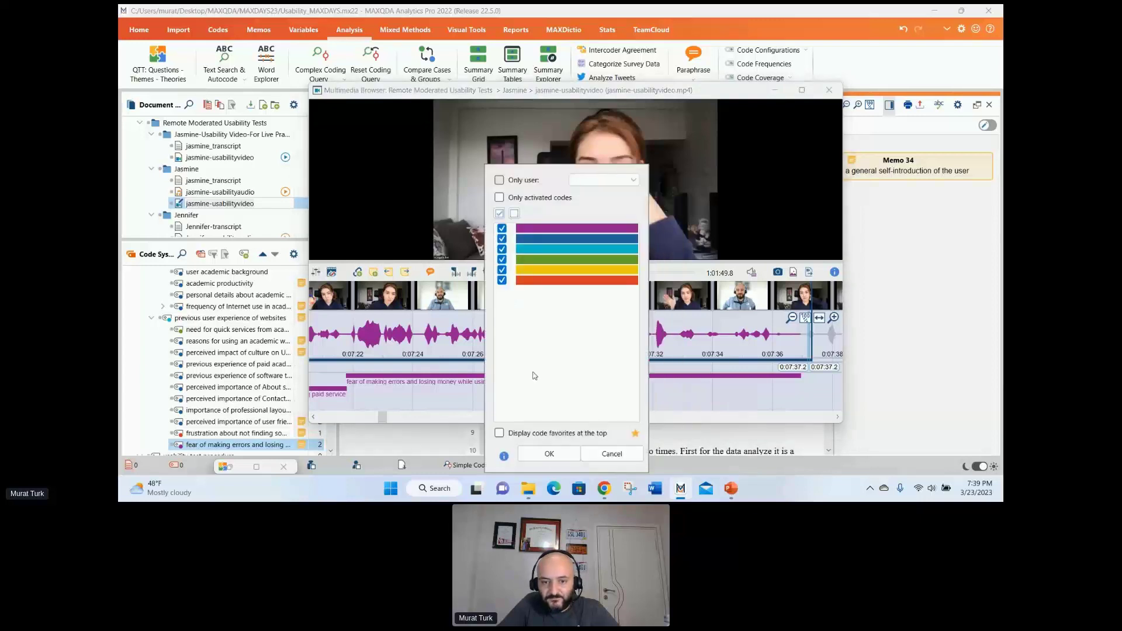
left_click(611, 454)
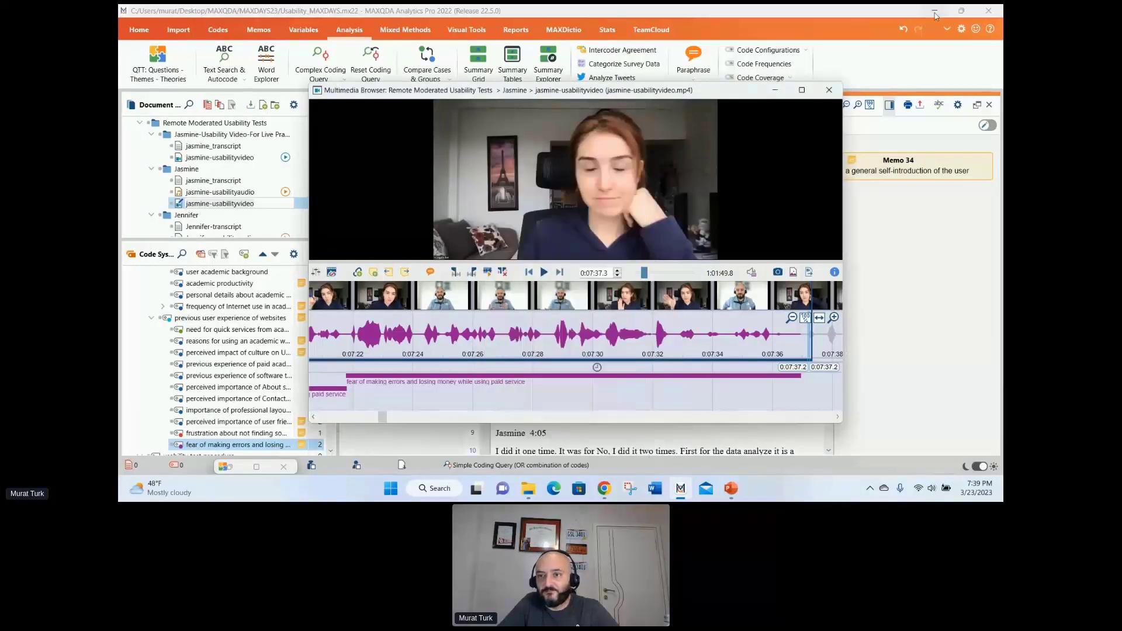
left_click(829, 90)
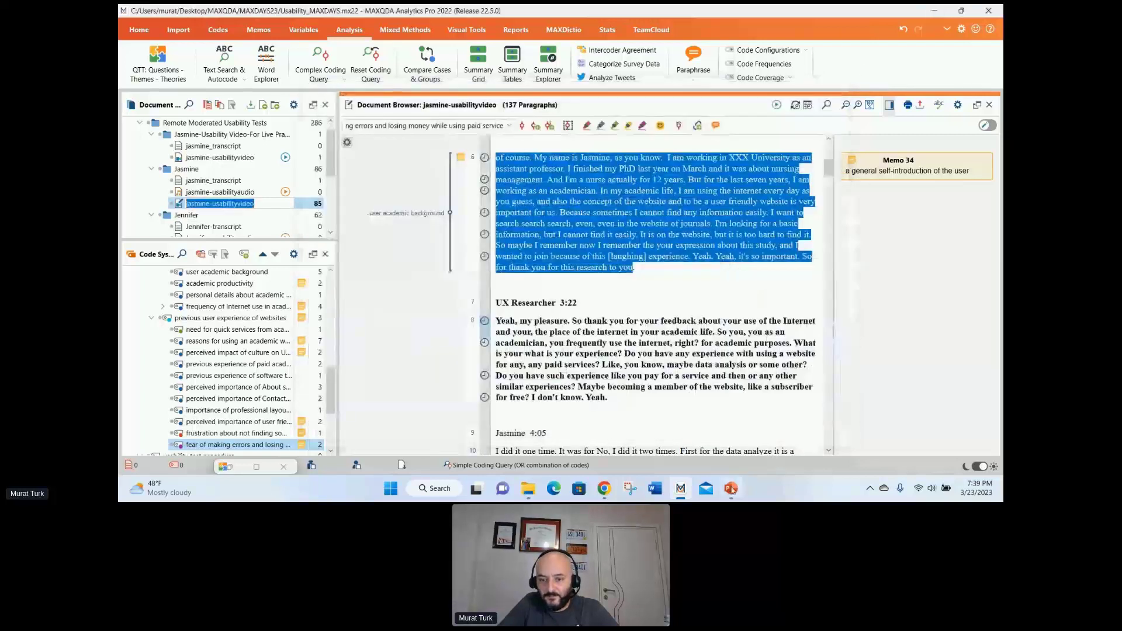
Step: Switch to PowerPoint to consult the Retrieved Segments slide, return to MAXQDA and close the QTT worksheet window
left_click(679, 493)
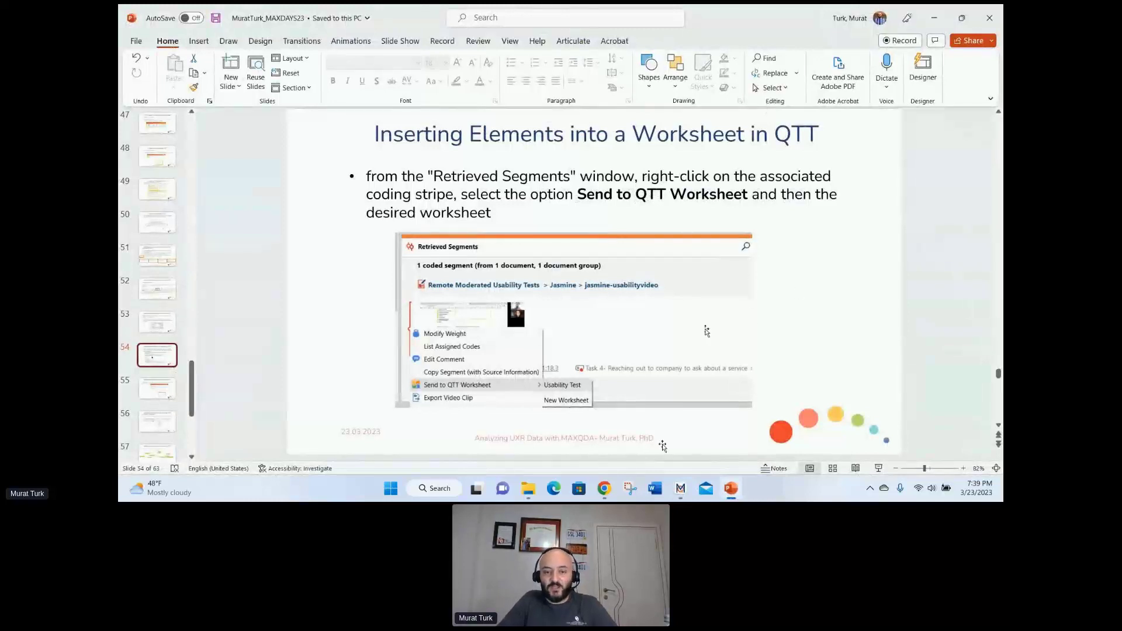
left_click(680, 488)
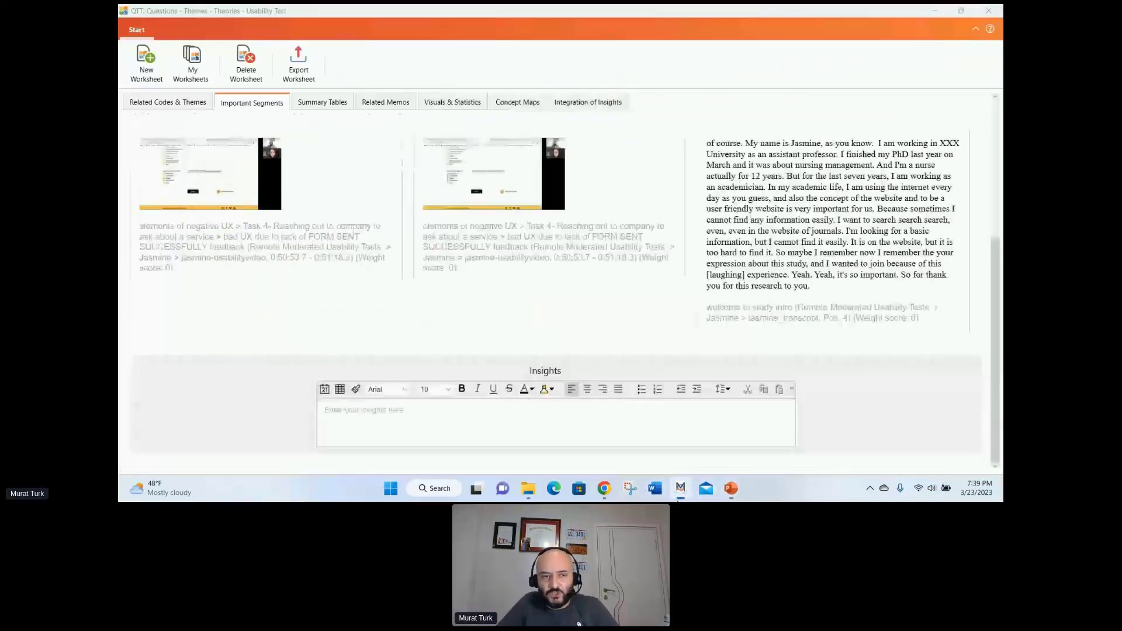
left_click(990, 14)
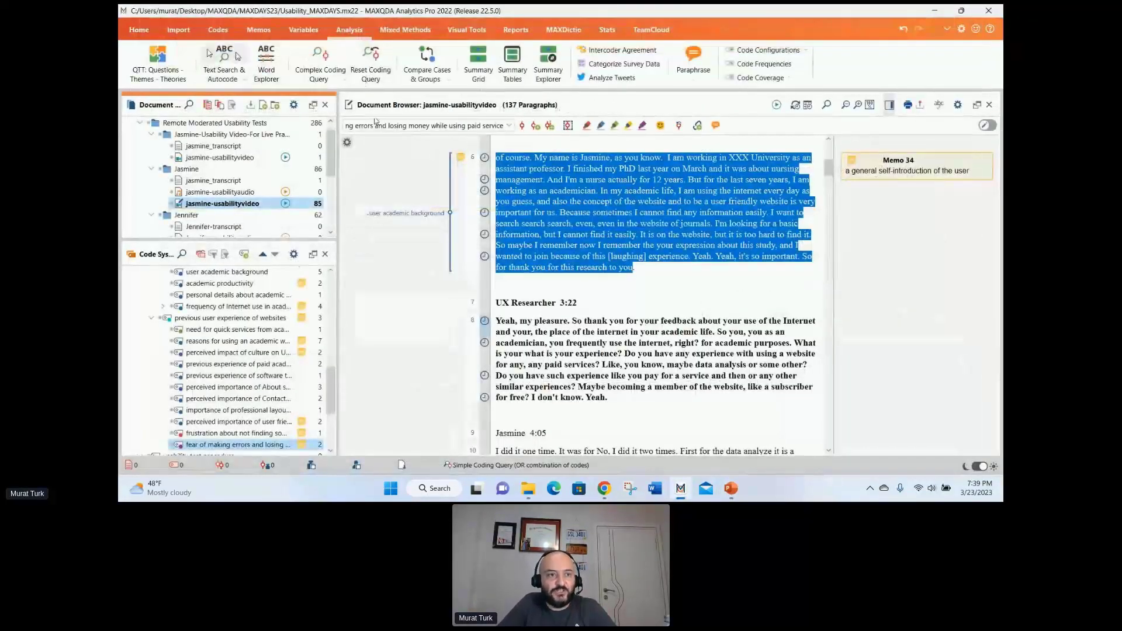
Step: Display the Retrieved Segments window below the Document Browser
left_click(178, 30)
left_click(146, 30)
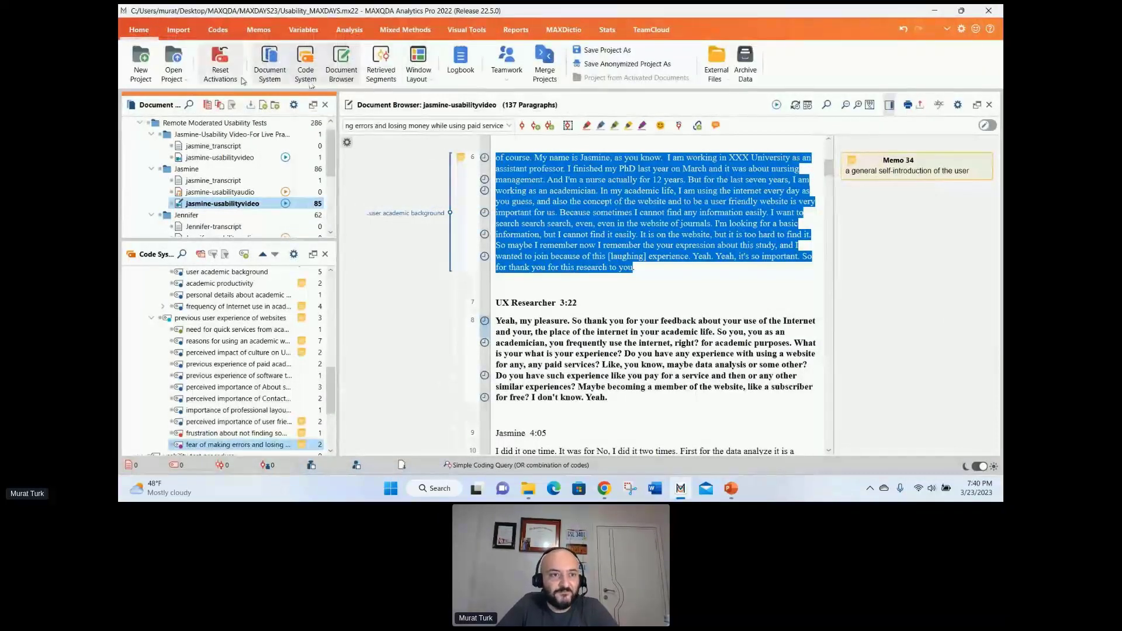
left_click(222, 29)
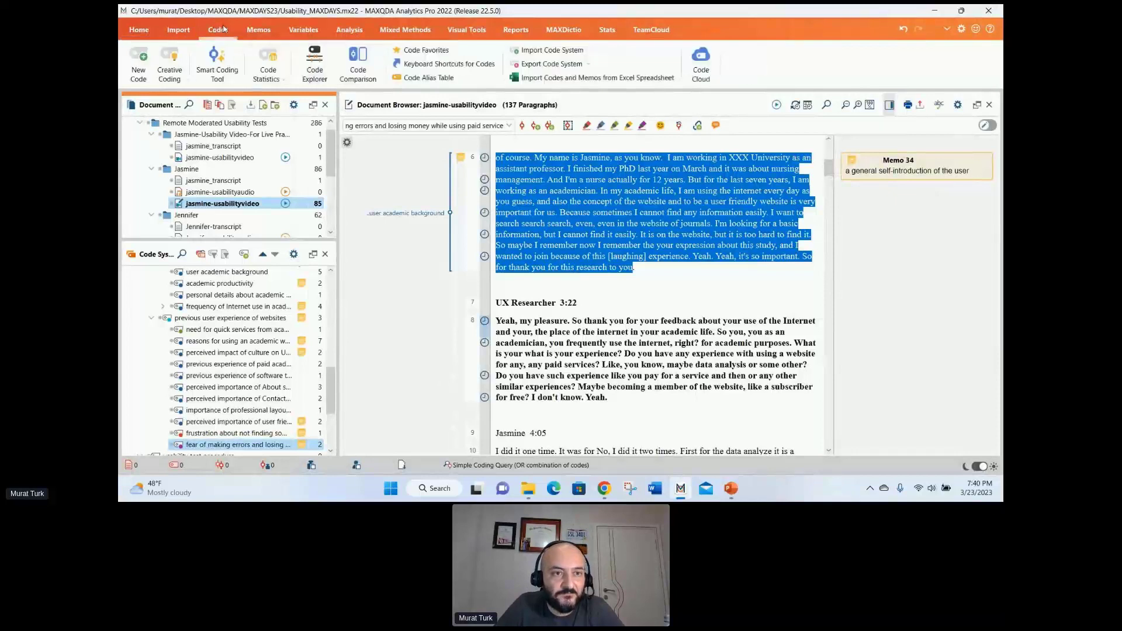
left_click(181, 31)
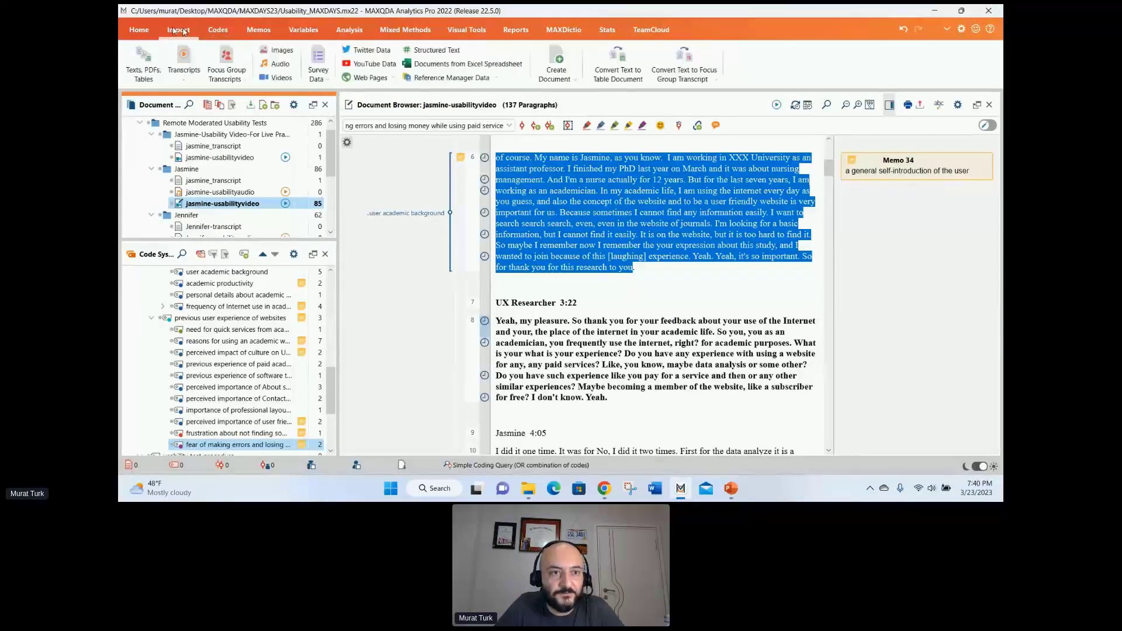
left_click(140, 30)
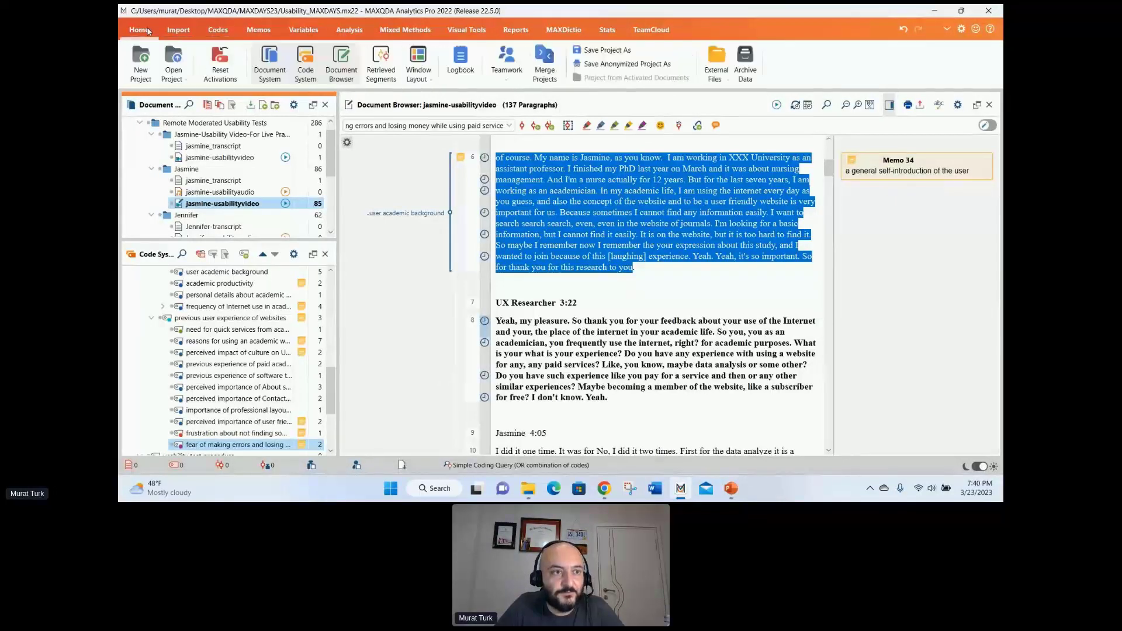
left_click(381, 76)
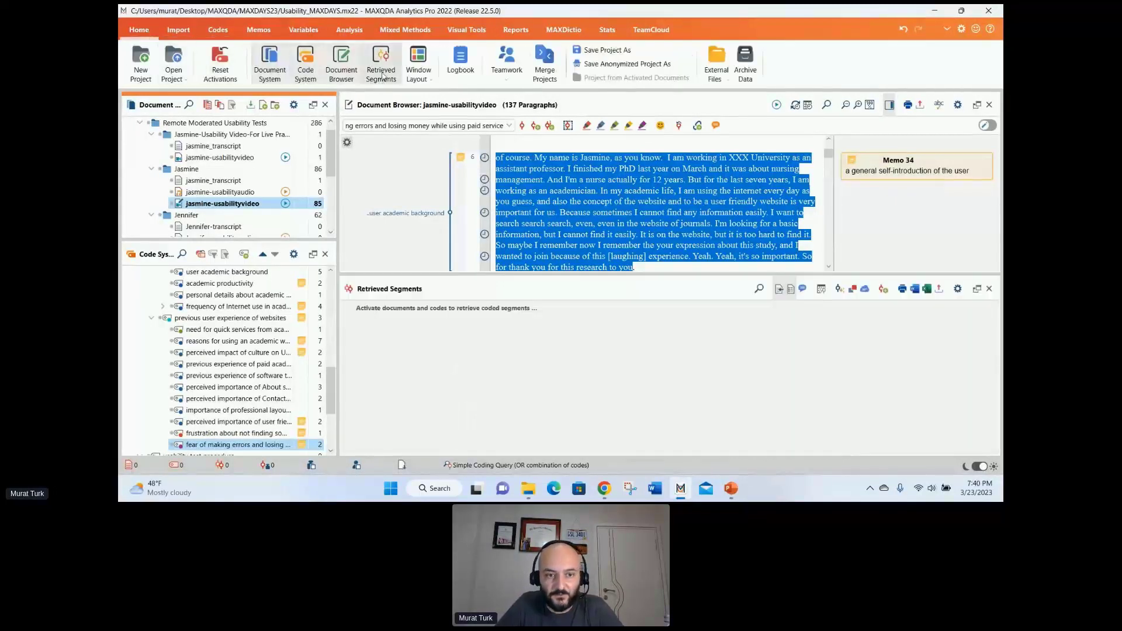
left_click(285, 204)
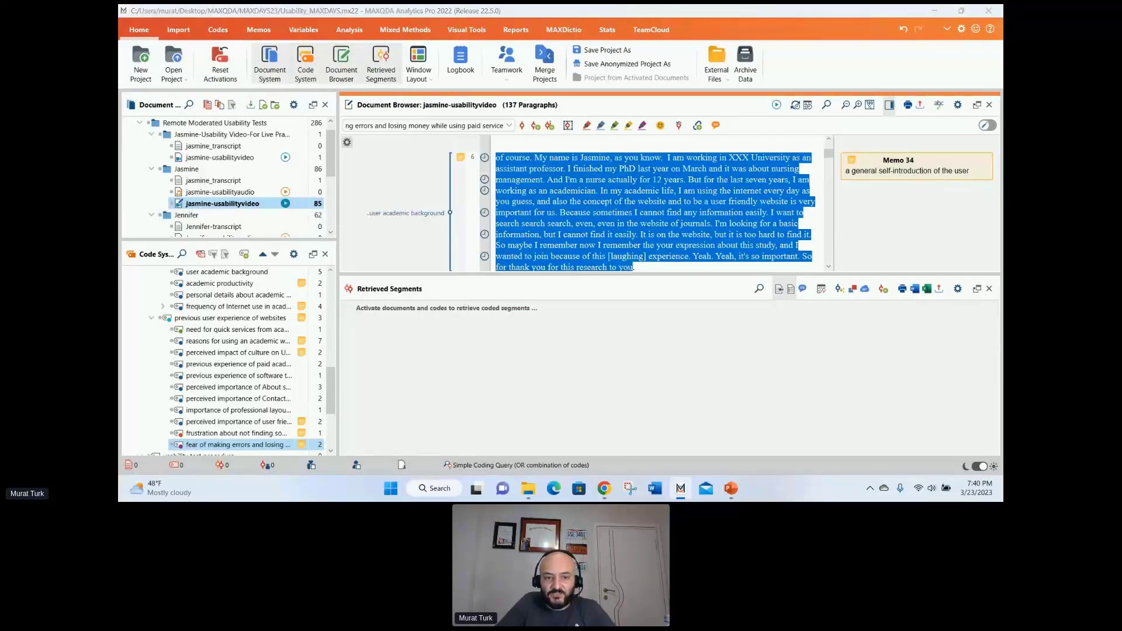
left_click(463, 378)
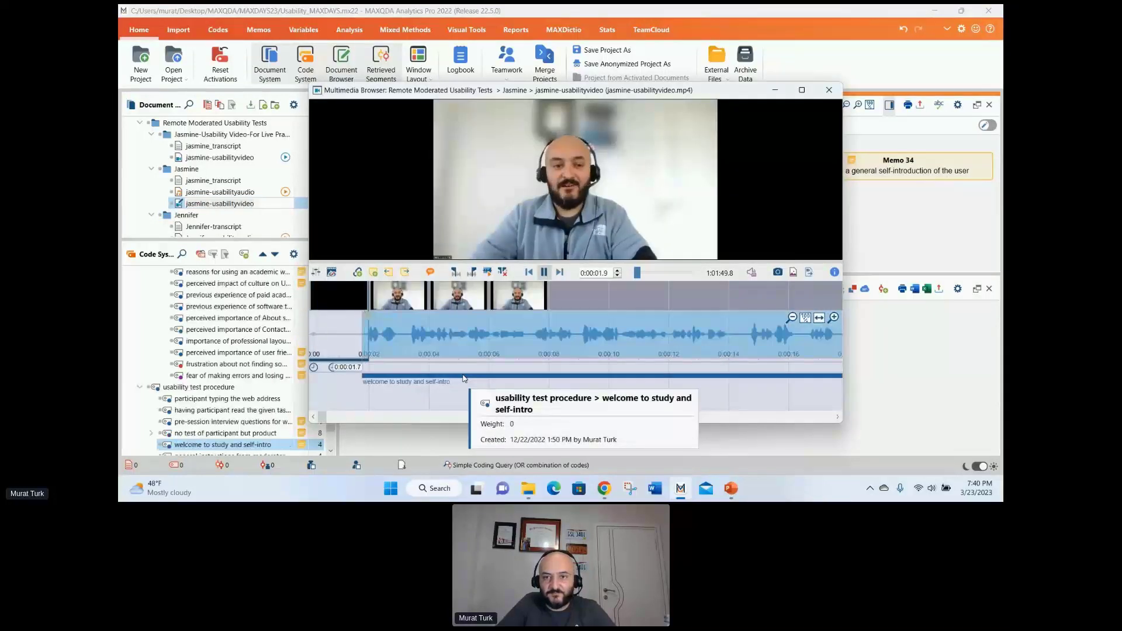
left_click(828, 90)
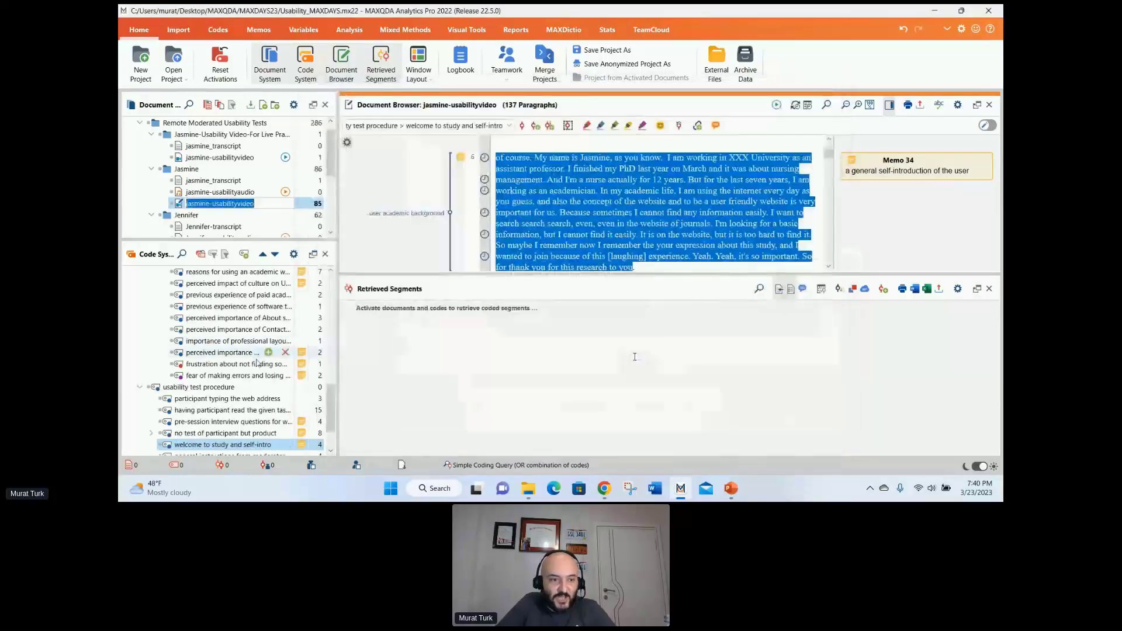
Step: Activate the code "bad UX due to lack of FORM SENT SUCCESSFULLY feedback" and the jasmine-usabilityvideo document to retrieve their coded segment
scroll(205, 353, "up", 10)
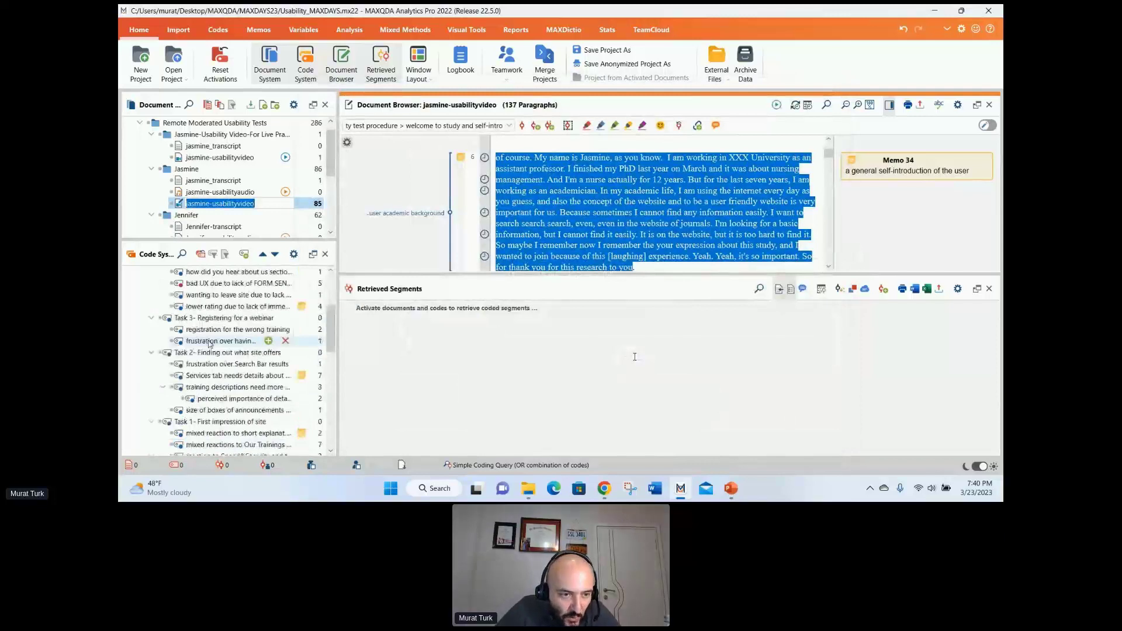
left_click(246, 317)
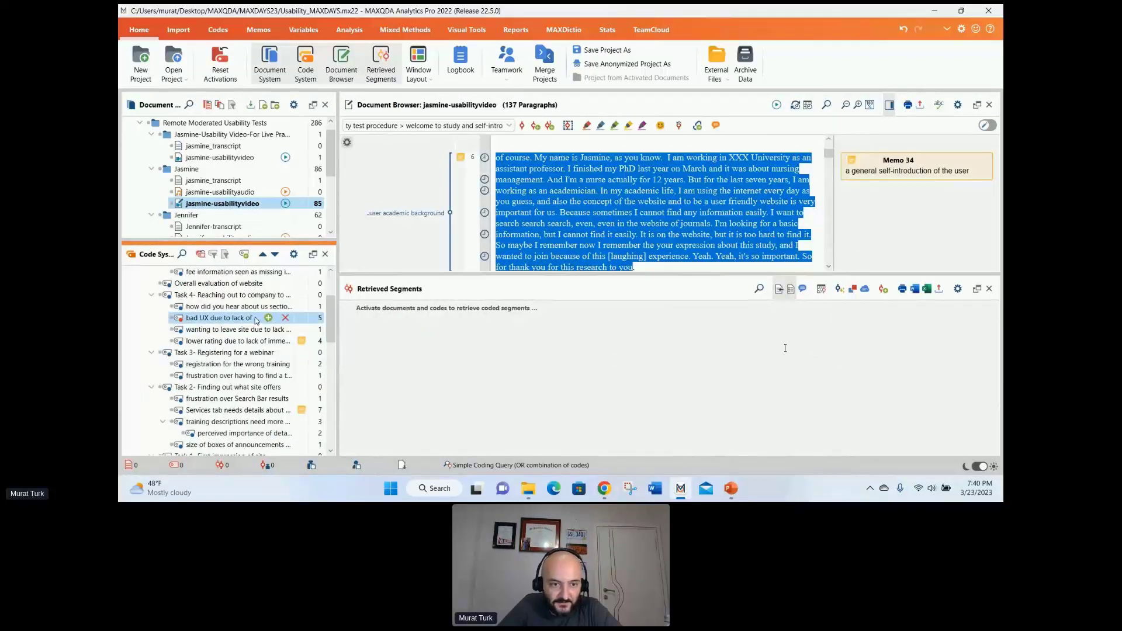
left_click(179, 319)
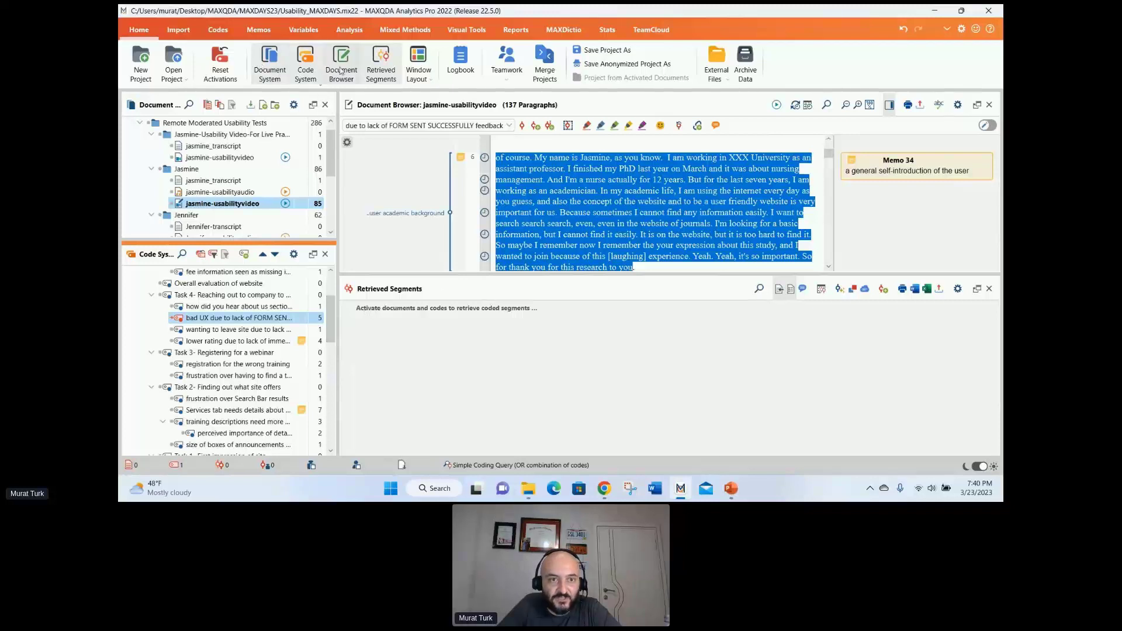
left_click(383, 73)
left_click(382, 73)
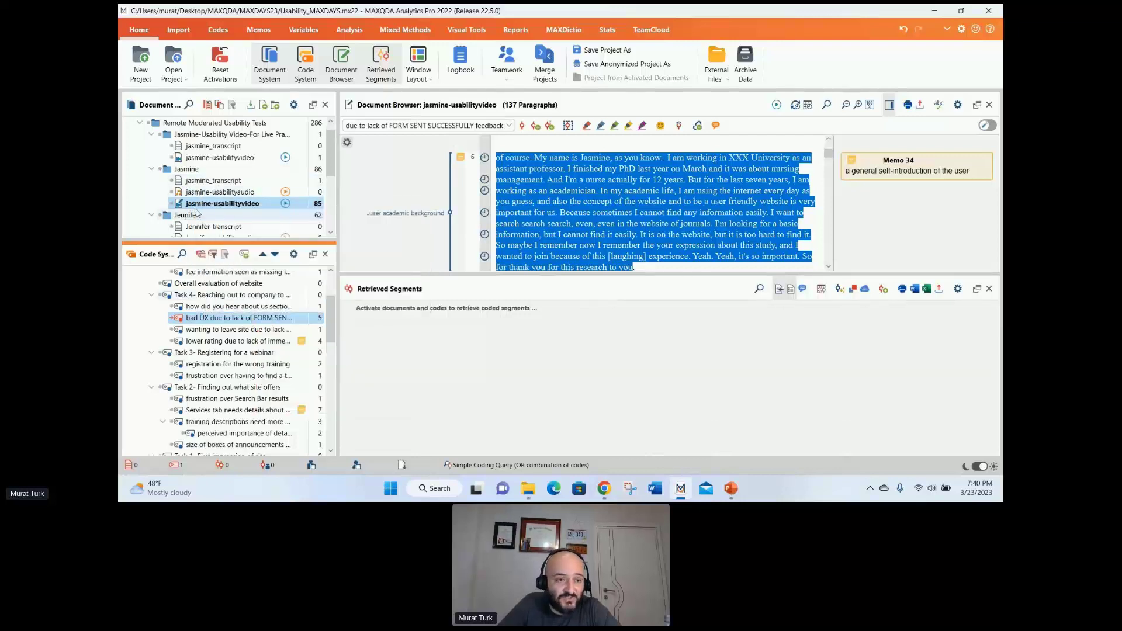
left_click(171, 206)
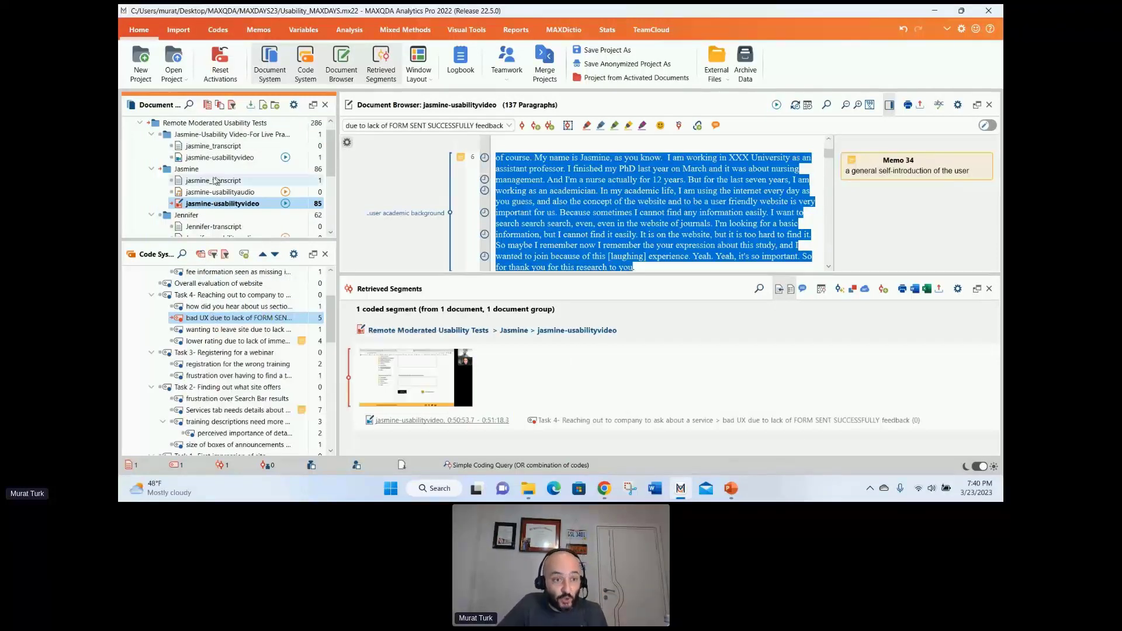
Step: Send the retrieved video segment coded "bad UX due to lack of FORM SENT SUCCESSFULLY feedback" to the "Usability Test" QTT worksheet
mouse_move(479, 381)
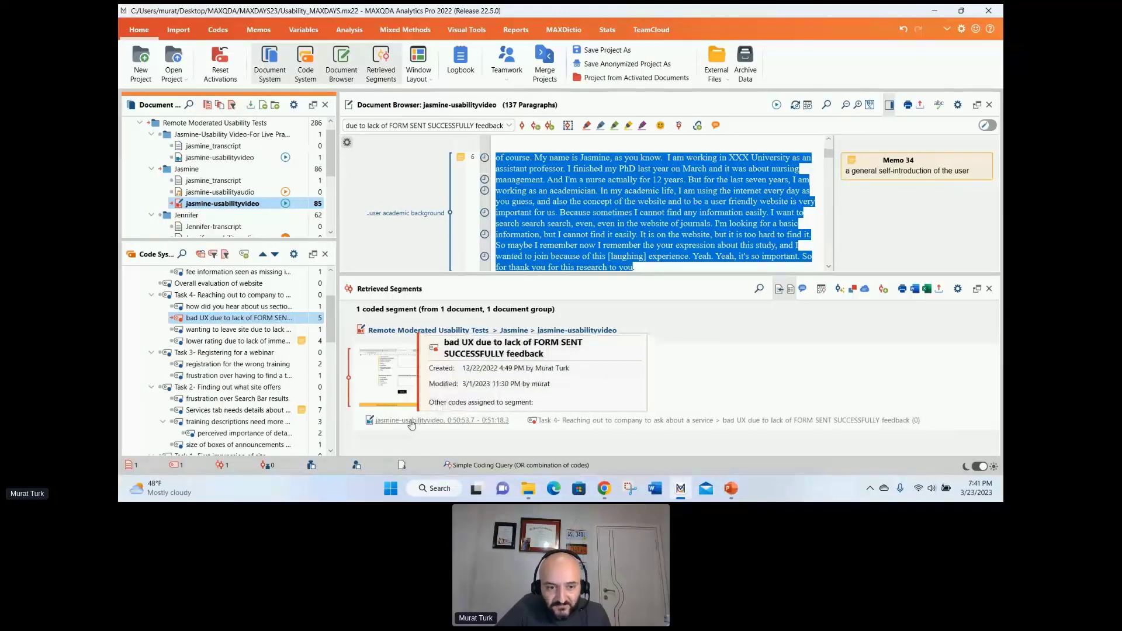
right_click(353, 373)
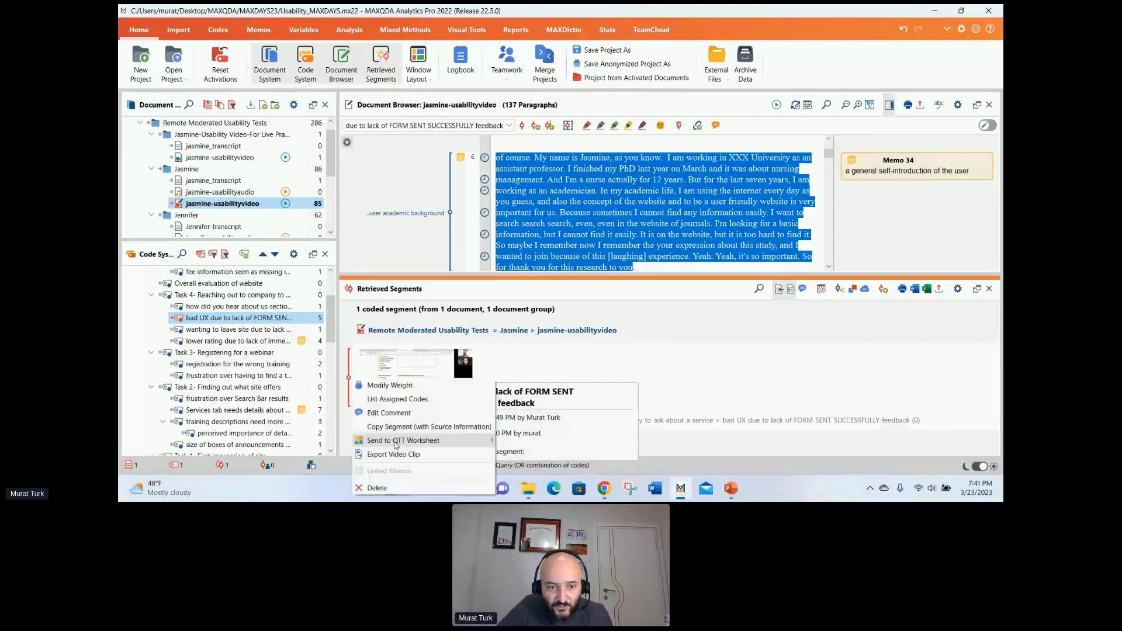
mouse_move(395, 443)
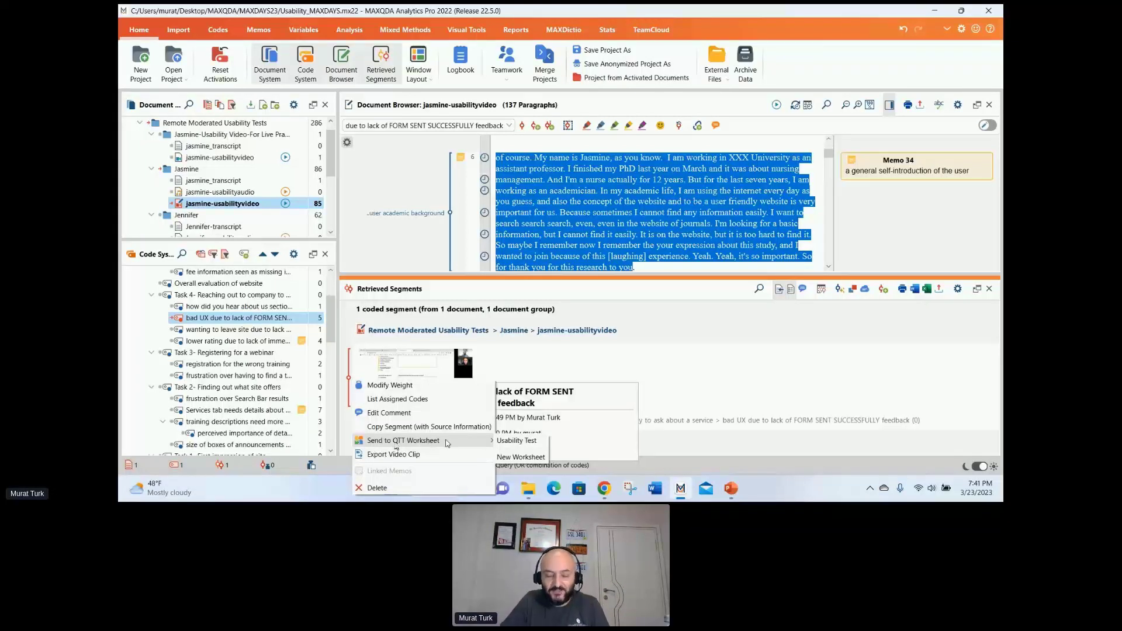
left_click(410, 372)
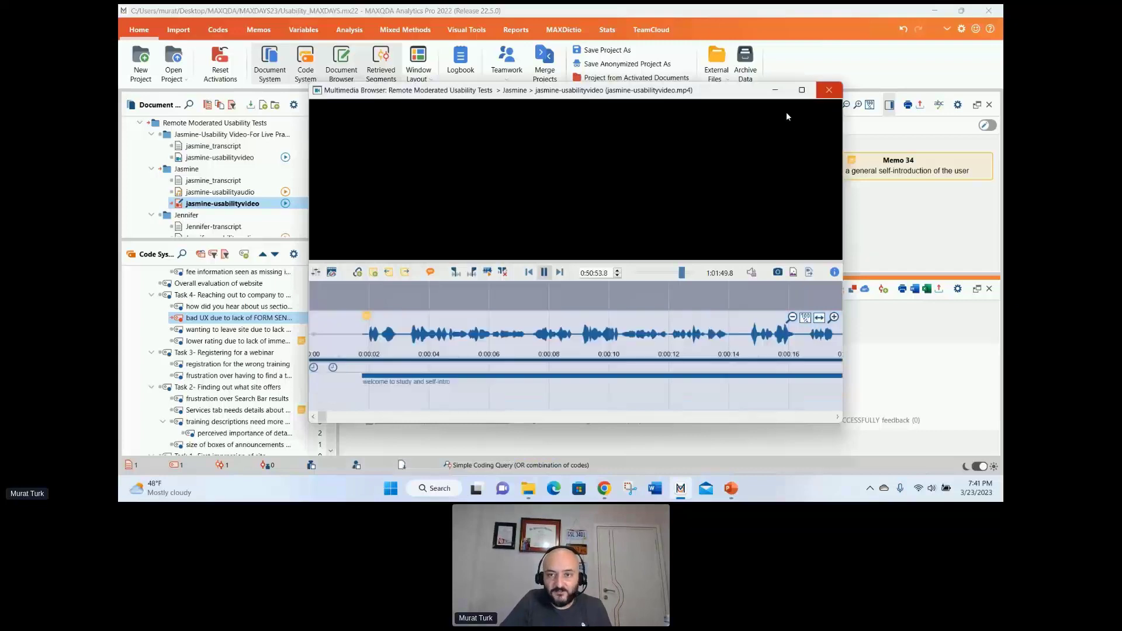
left_click(829, 90)
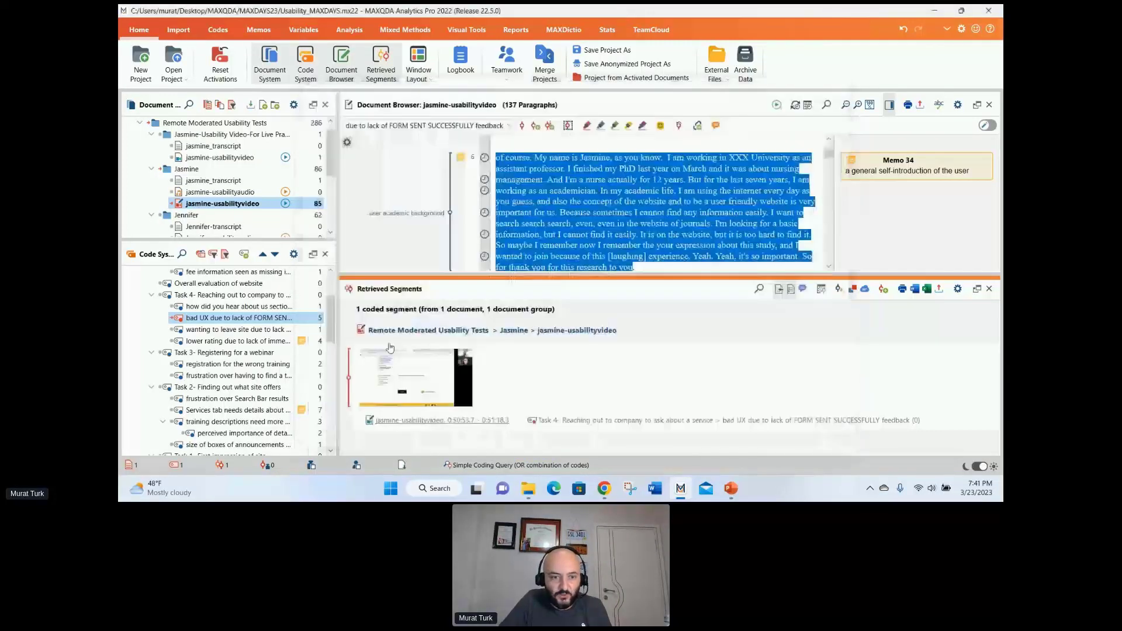
right_click(355, 356)
mouse_move(404, 420)
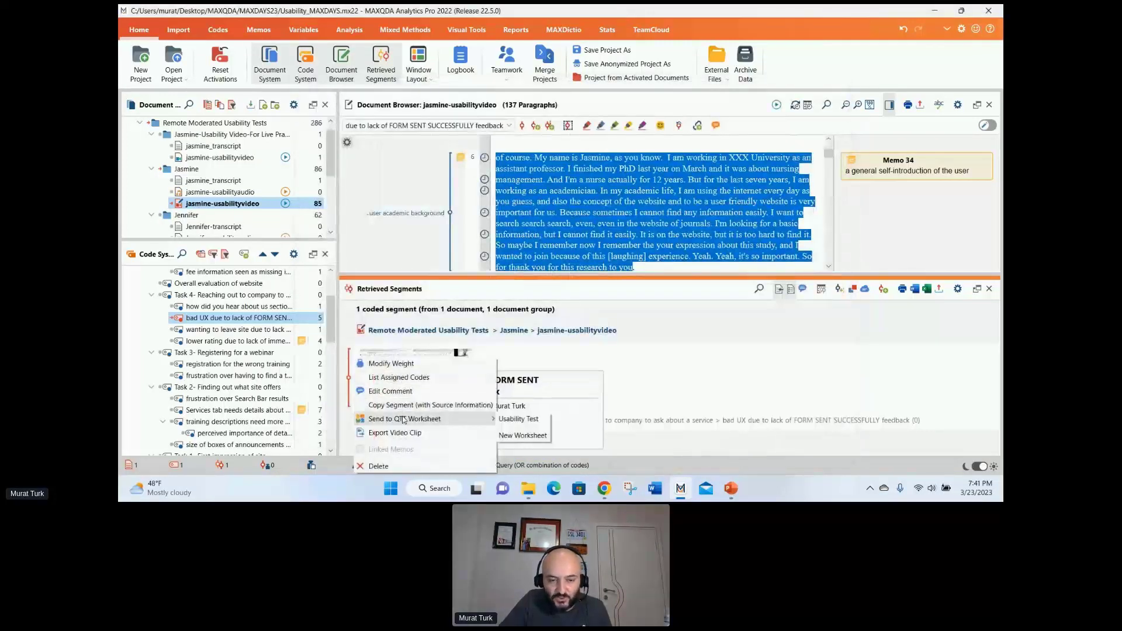
left_click(519, 419)
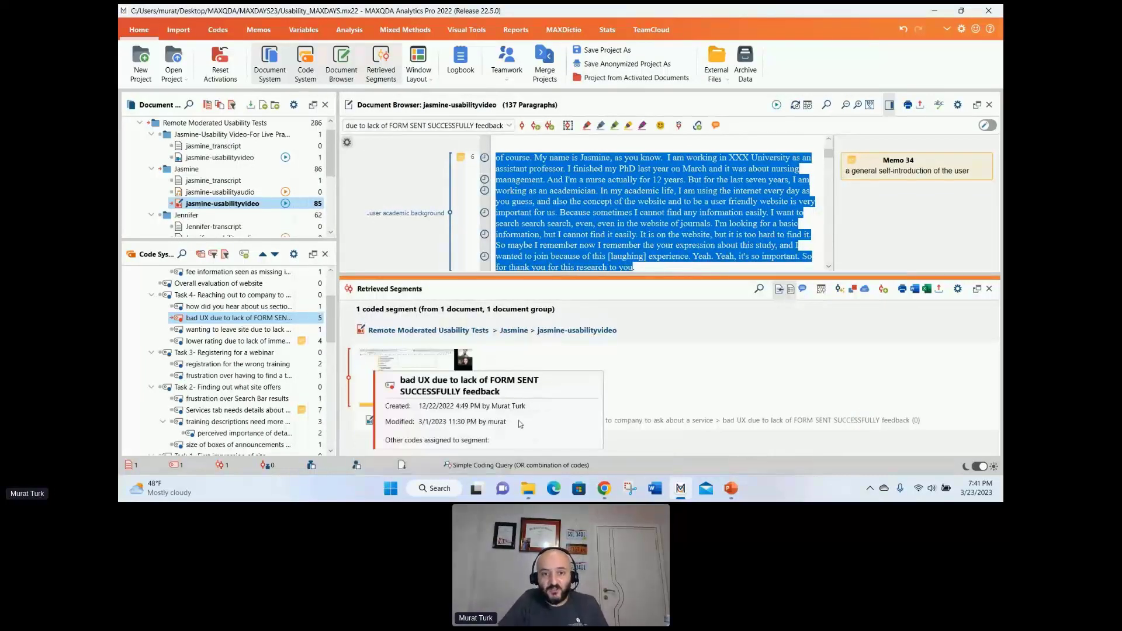
Step: Switch to PowerPoint to check the Send to QTT Worksheet slide and return to MAXQDA
left_click(937, 11)
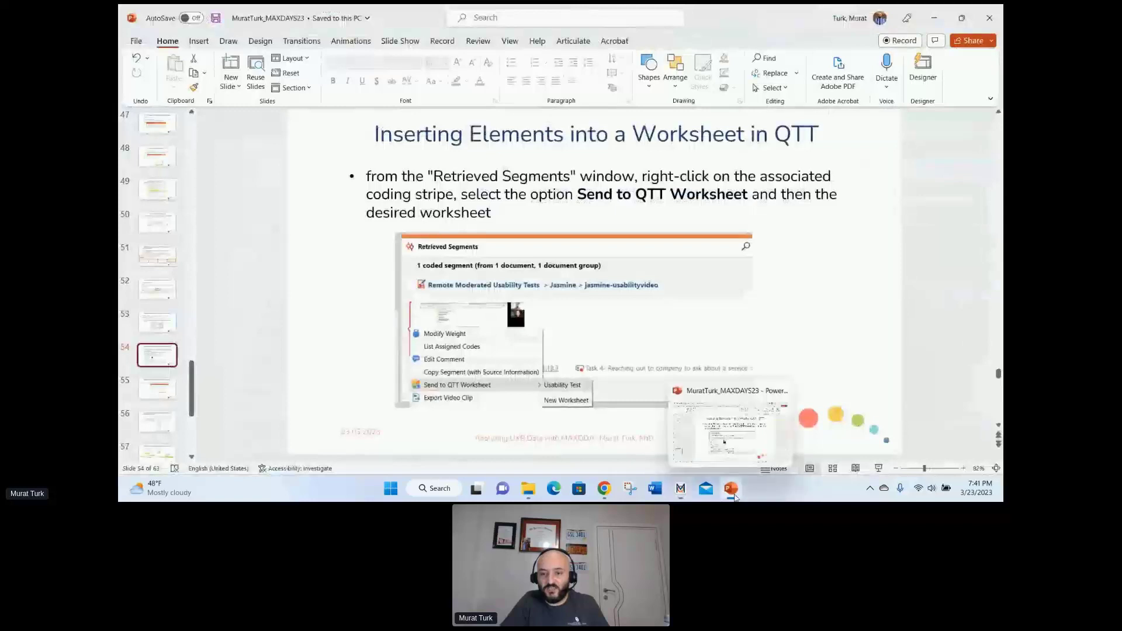
left_click(733, 493)
left_click(682, 491)
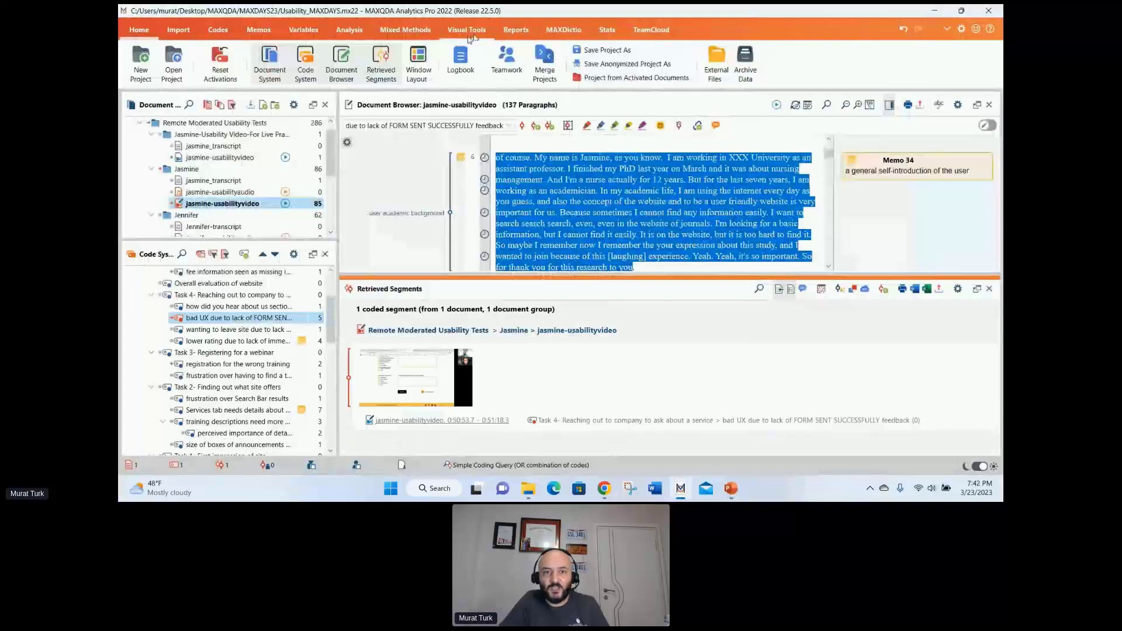
Step: Open the "Usability Test" QTT worksheet and review the video and transcript segments in its Important Segments section
left_click(360, 30)
left_click(147, 58)
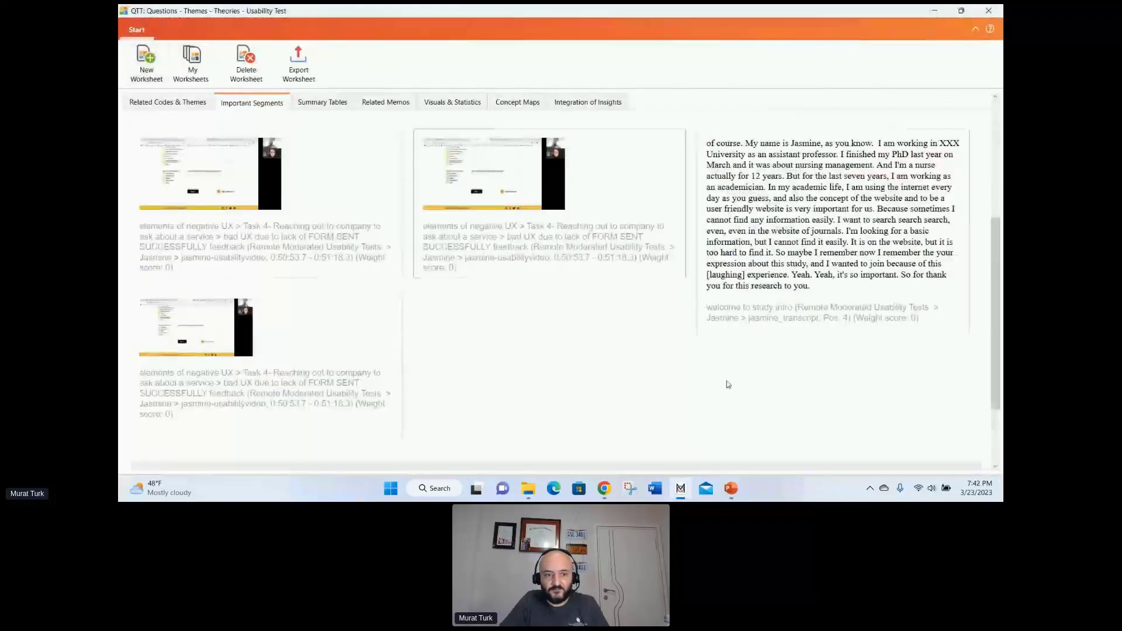
scroll(305, 418, "down", 2)
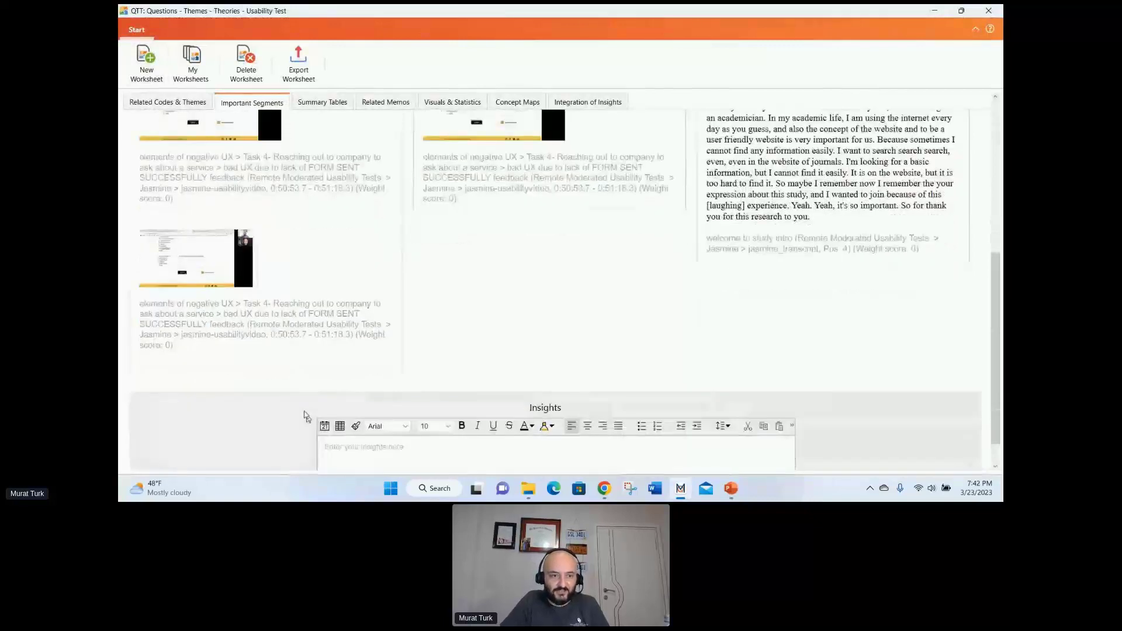
scroll(304, 409, "up", 2)
scroll(272, 367, "down", 1)
scroll(272, 367, "up", 1)
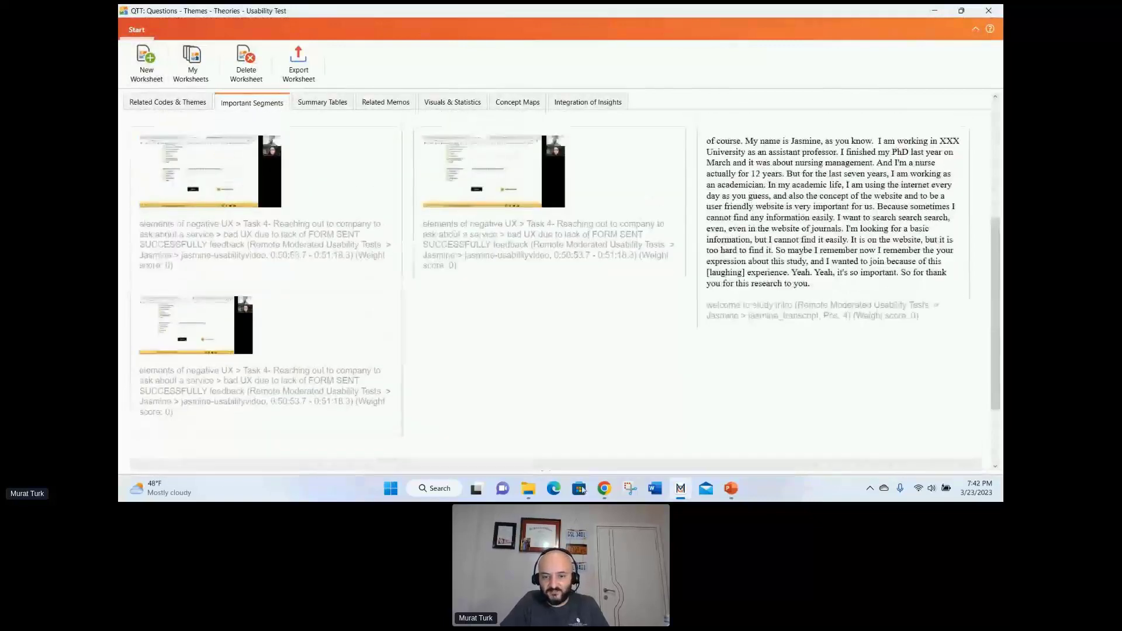
left_click(680, 488)
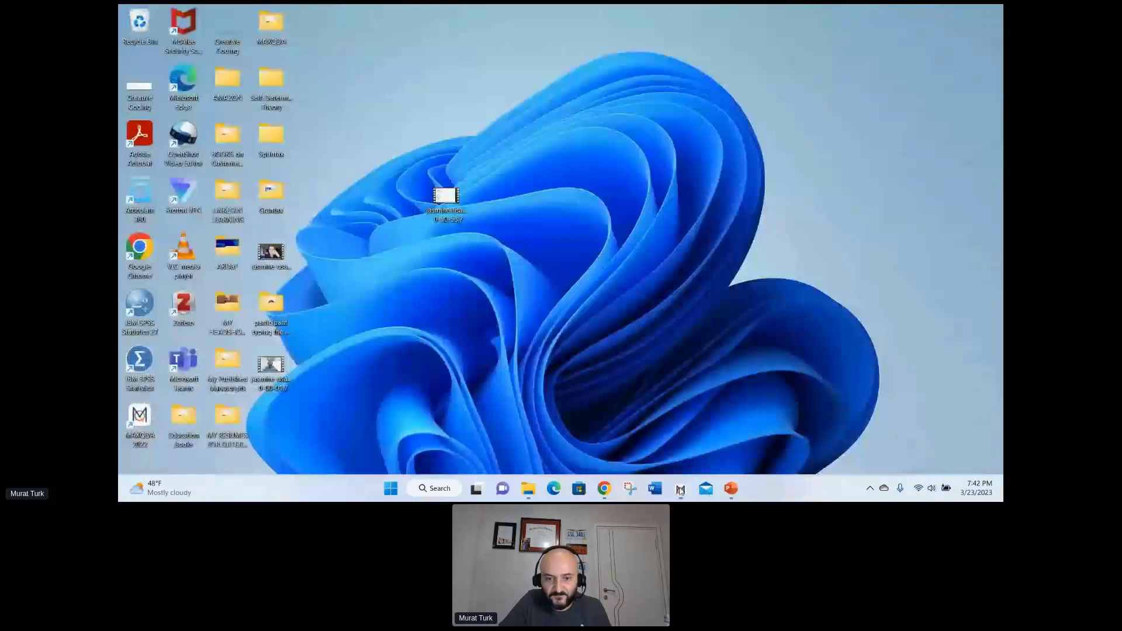
left_click(680, 489)
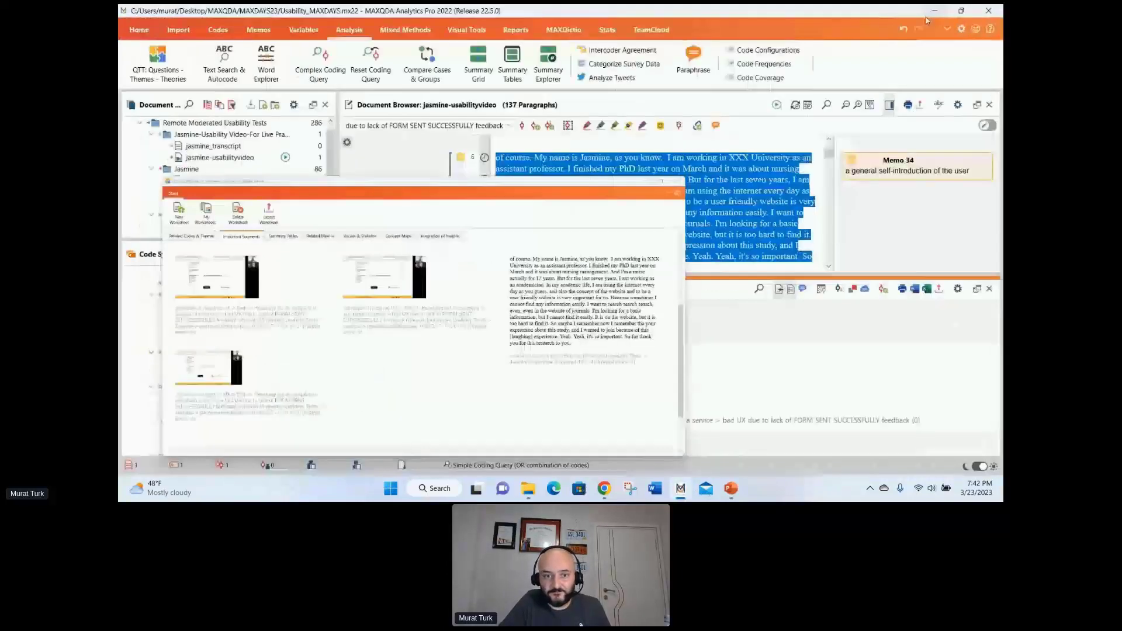
left_click(935, 9)
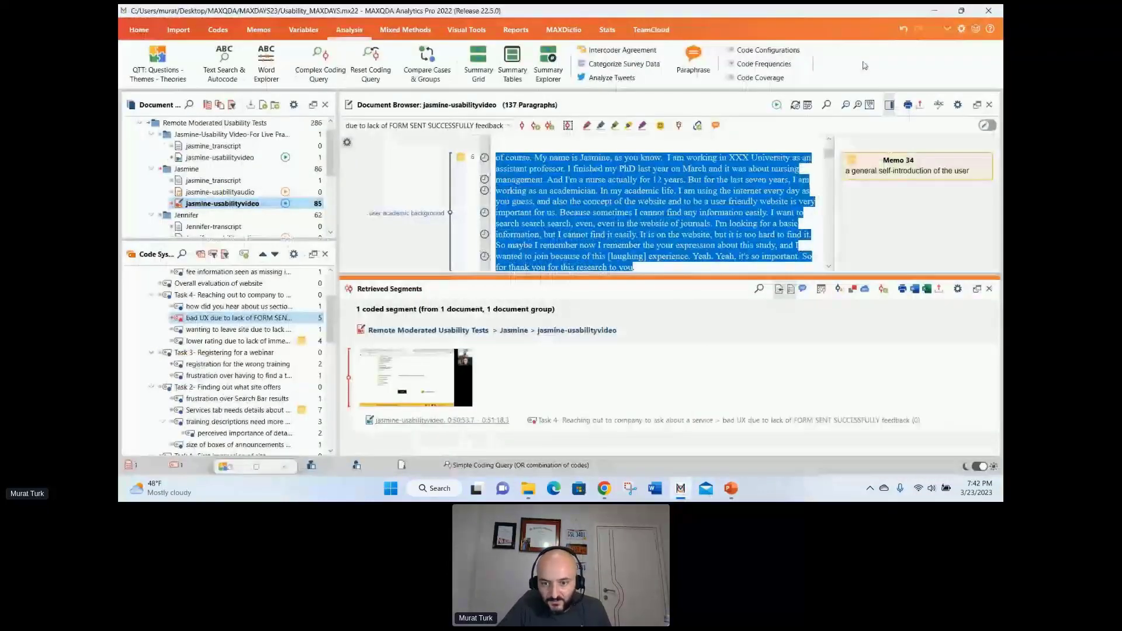
mouse_move(685, 494)
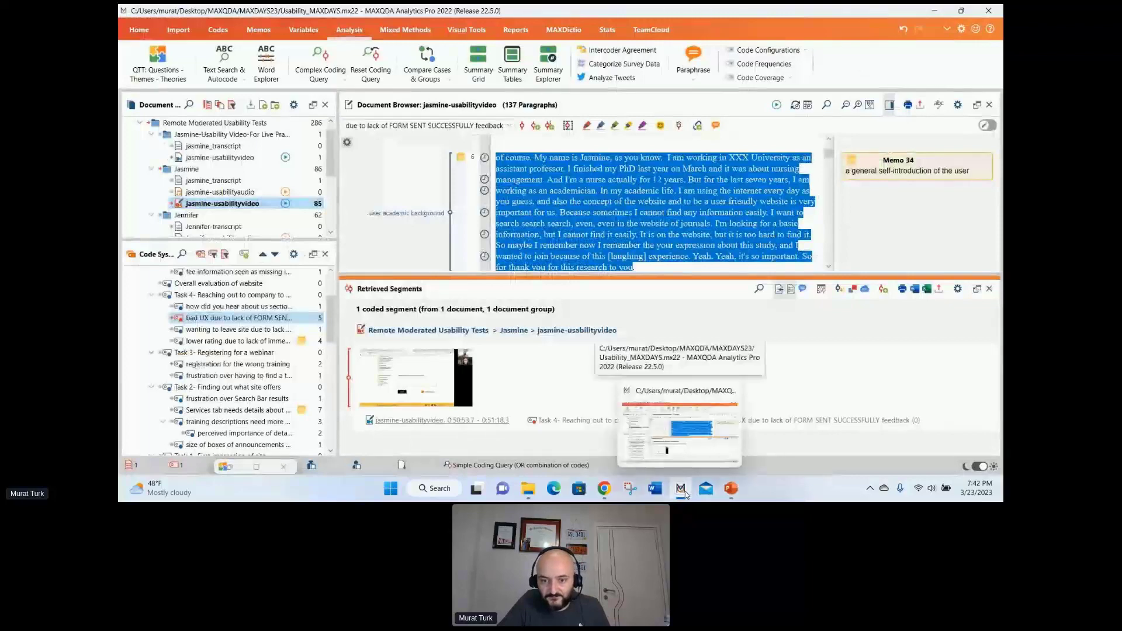
left_click(681, 496)
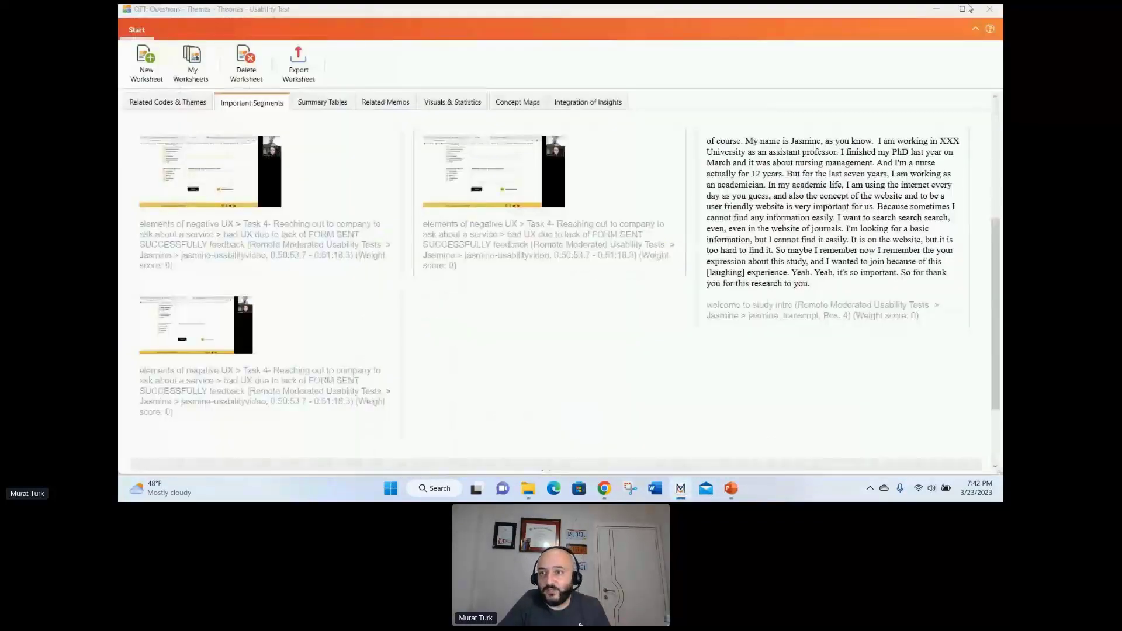
left_click(937, 10)
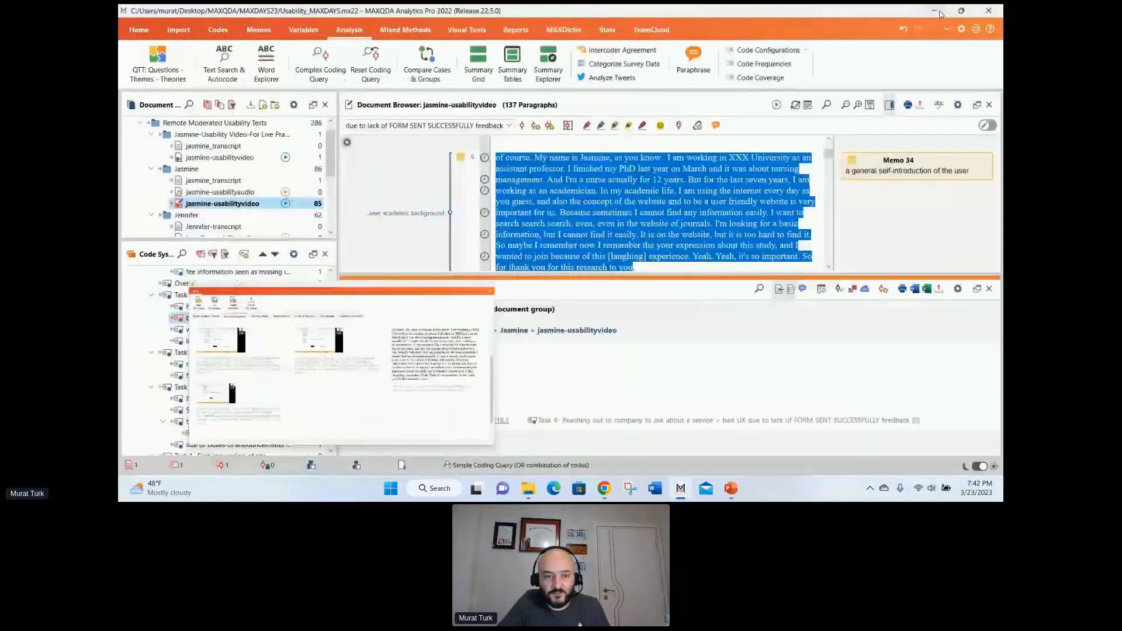
Step: Bring back the QTT worksheet, recheck its Important Segments down to the Insights box, and minimize the worksheet window
left_click(154, 70)
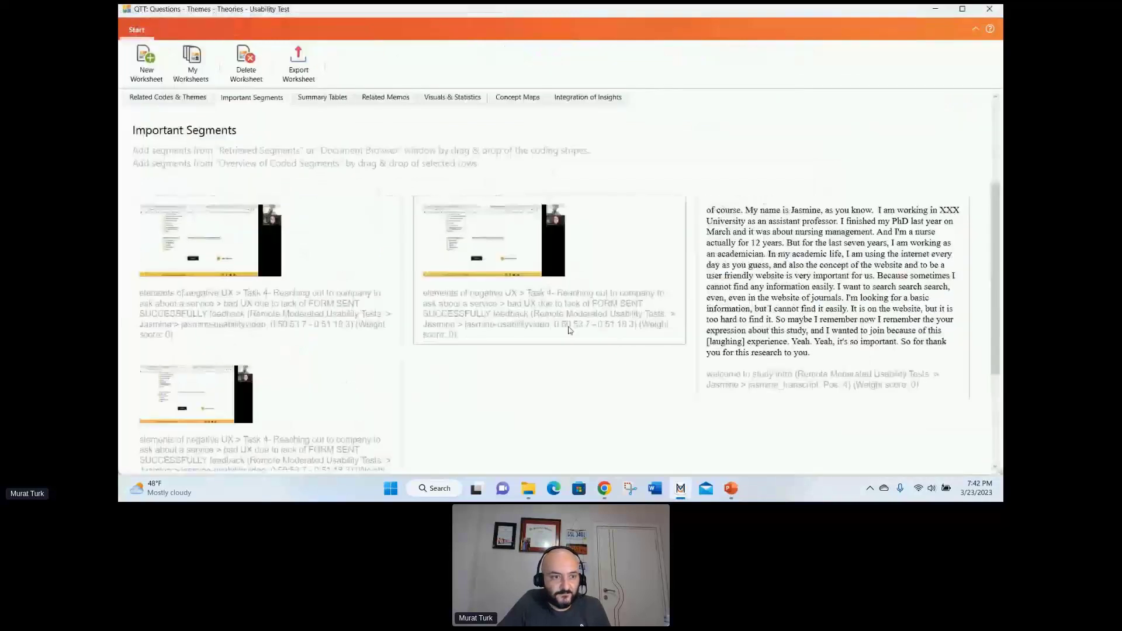
scroll(568, 330, "down", 2)
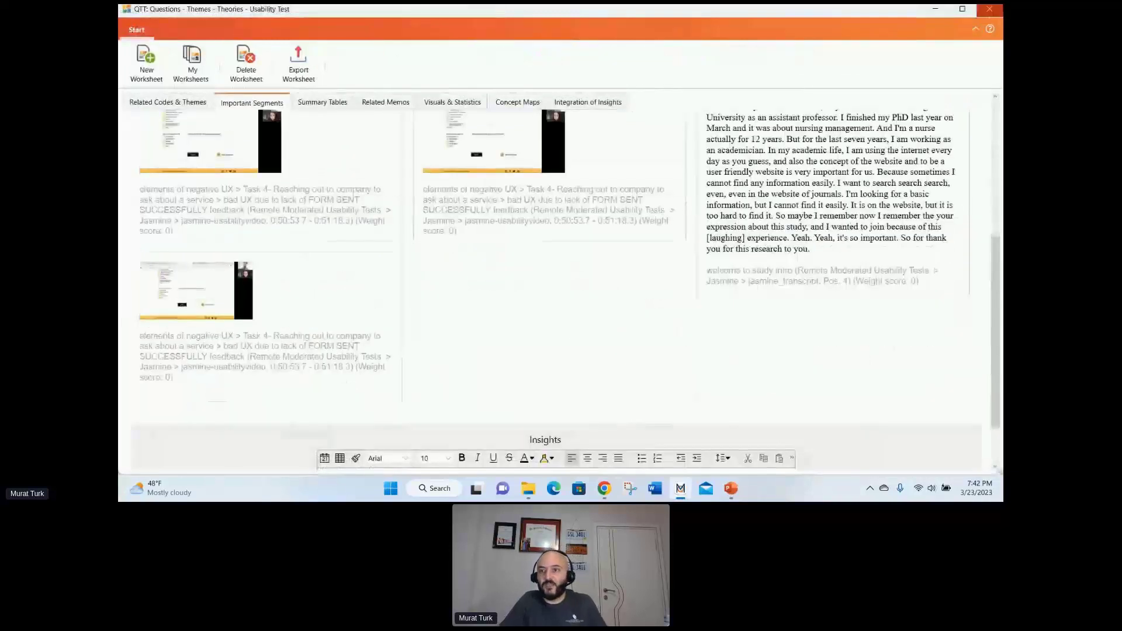
left_click(937, 9)
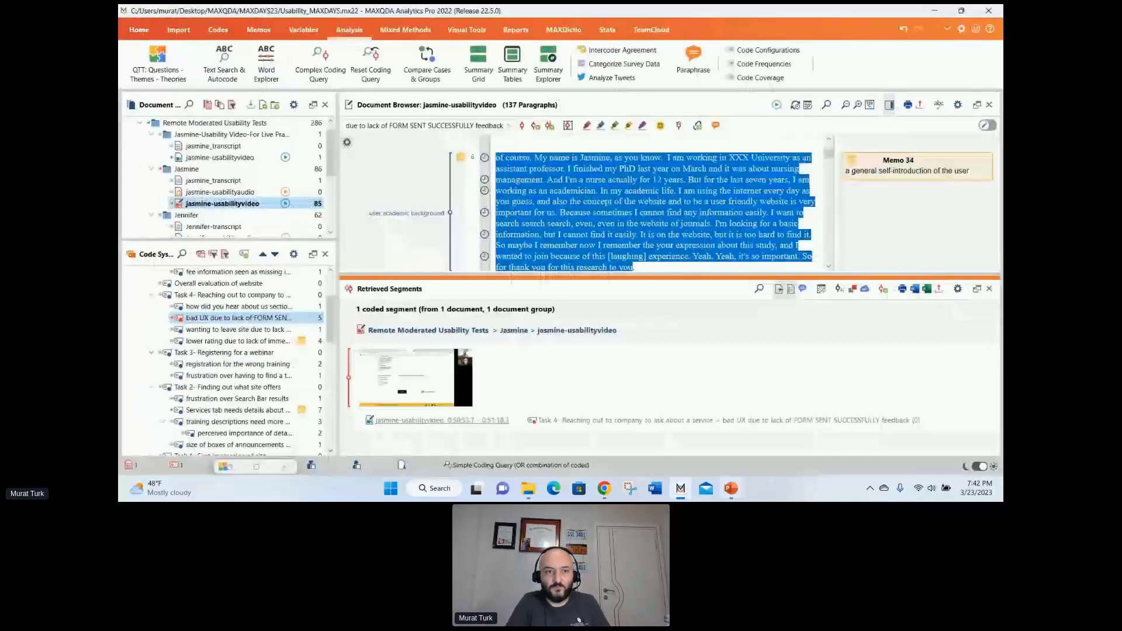
Step: Switch to PowerPoint and present the slides on Concept Maps, Integration of Insights and Export Worksheet, ending the slide show
left_click(730, 489)
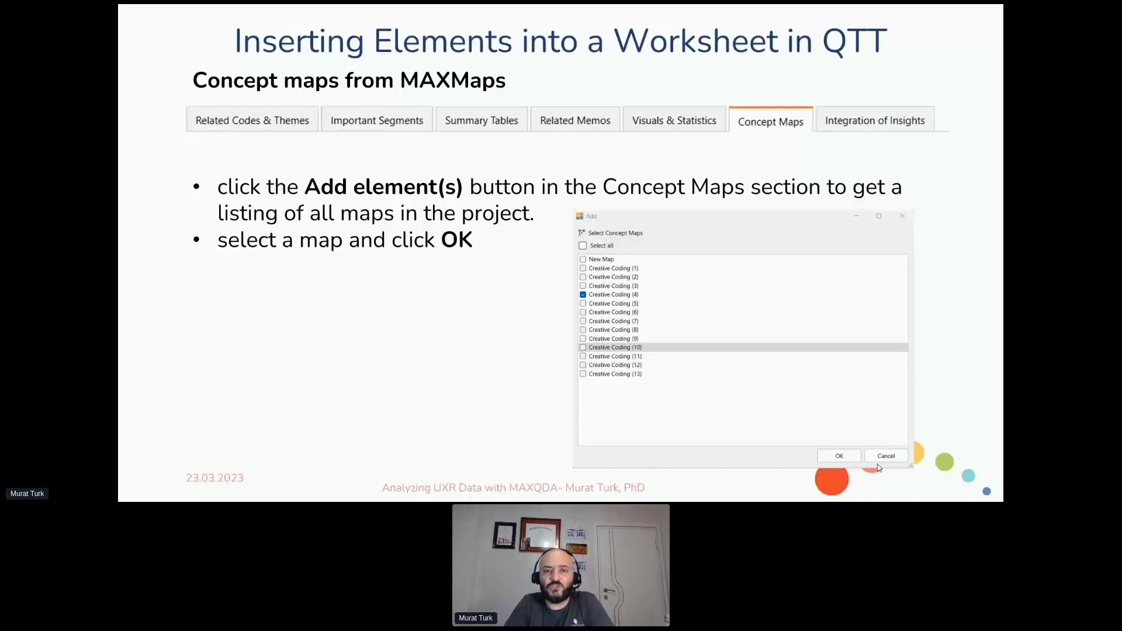
key("Right")
key("Right")
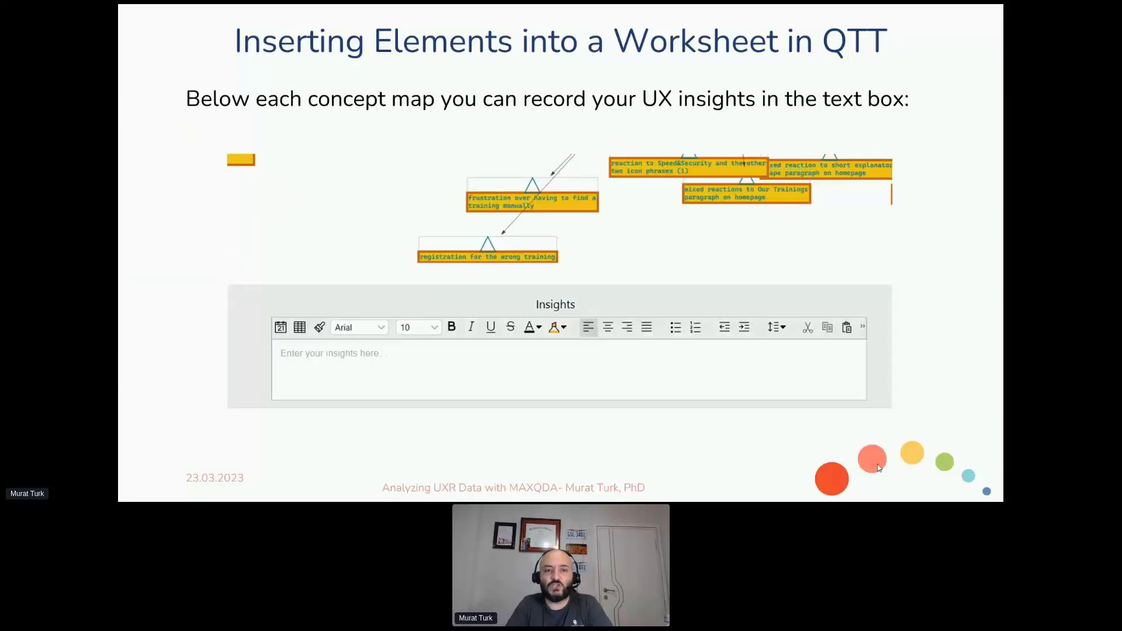
key("Right")
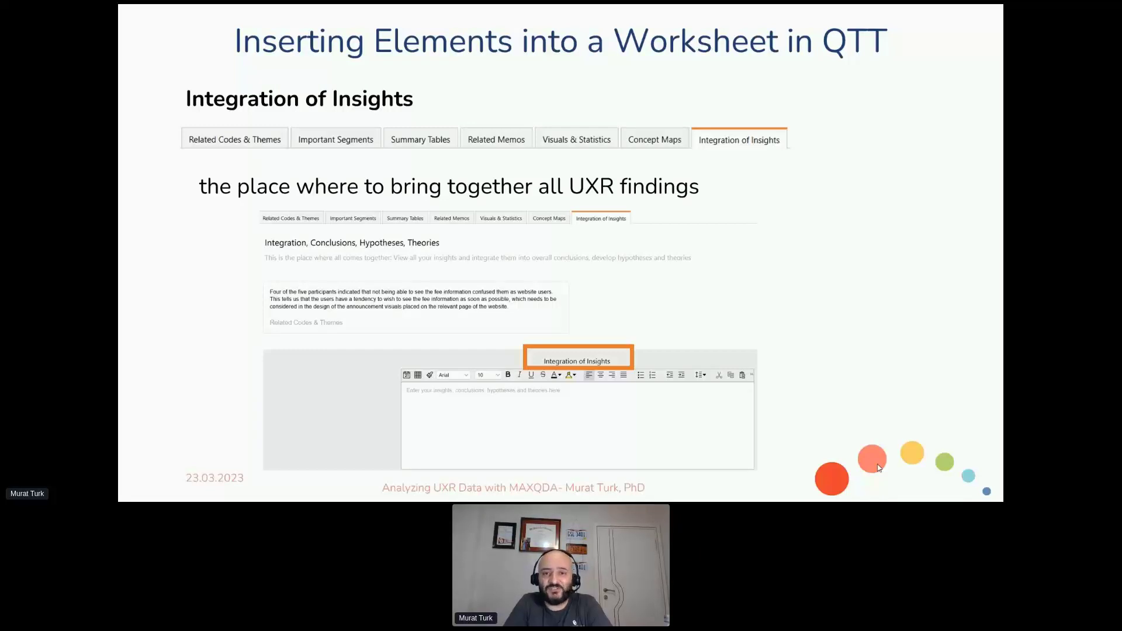
left_click(877, 464)
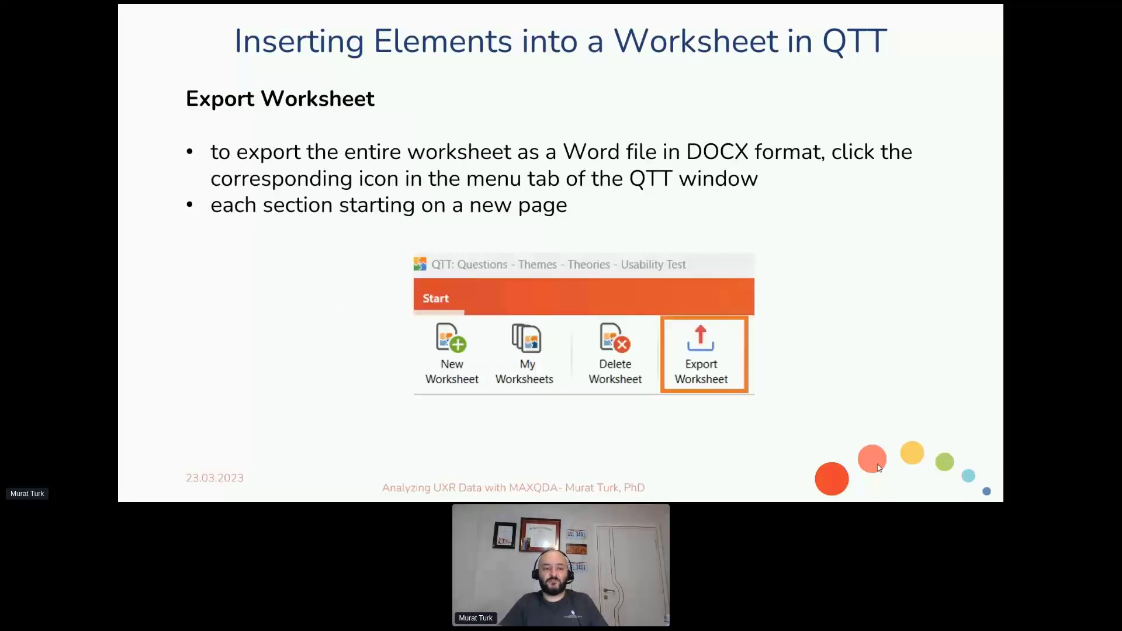
key("Escape")
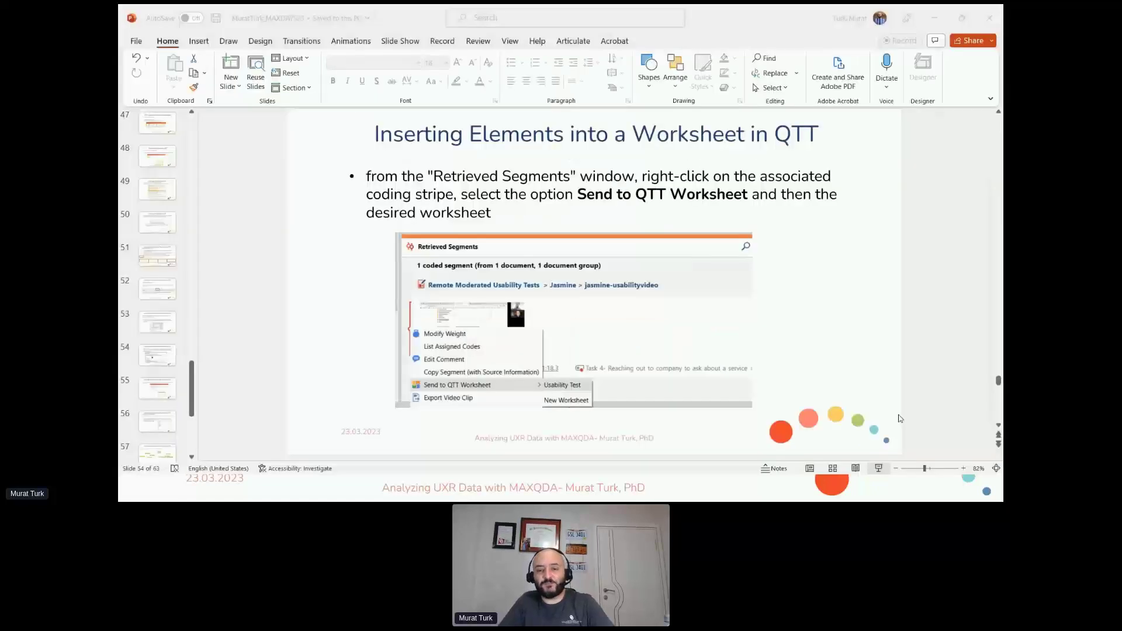
Step: Return to MAXQDA and review the Related Codes & Themes and Important Segments sections of the "Usability Test" QTT worksheet
left_click(680, 490)
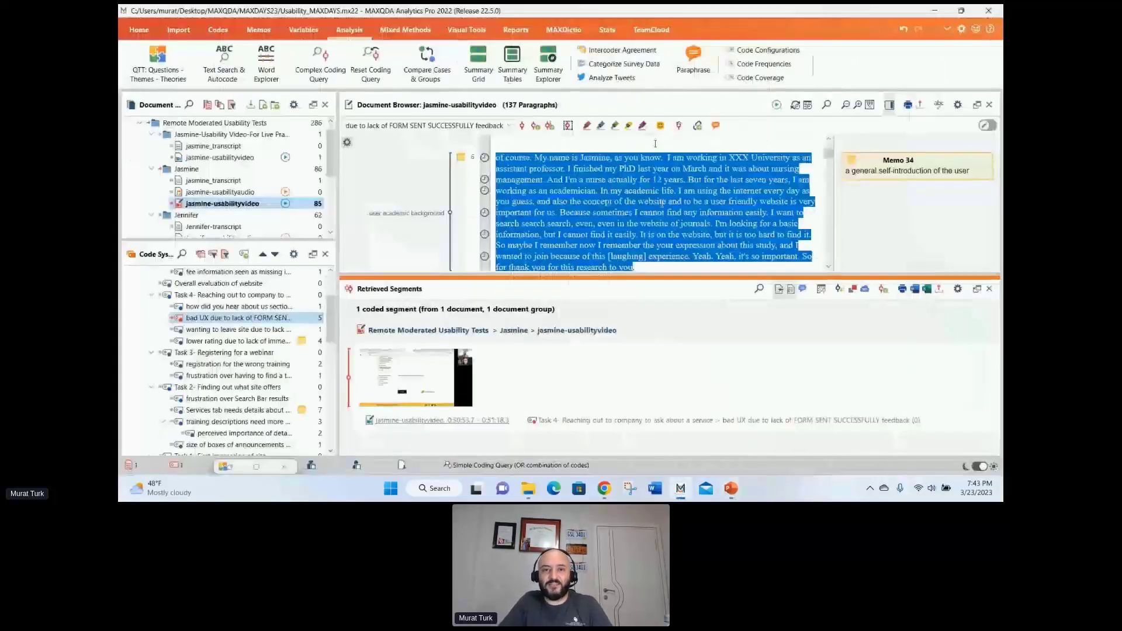
left_click(169, 69)
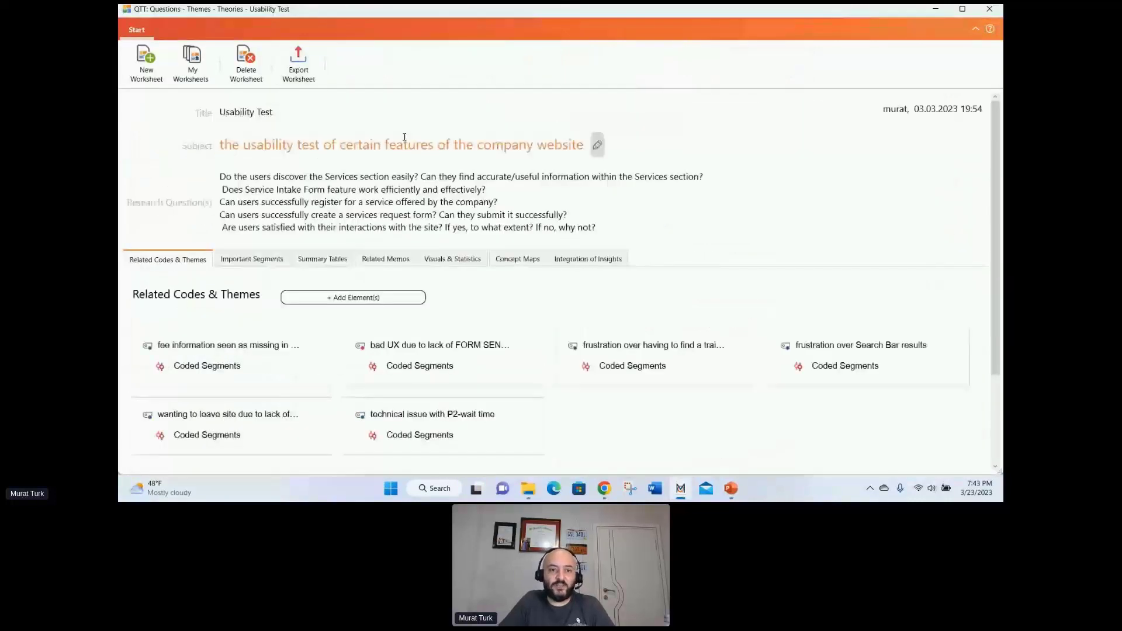
scroll(448, 181, "down", 2)
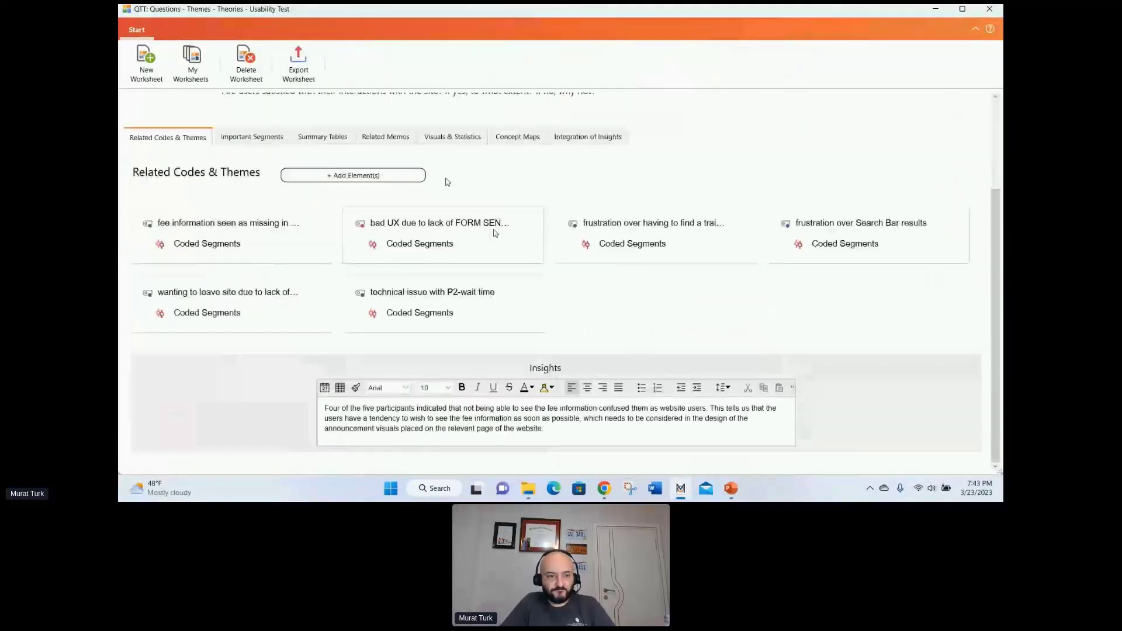
scroll(495, 233, "up", 1)
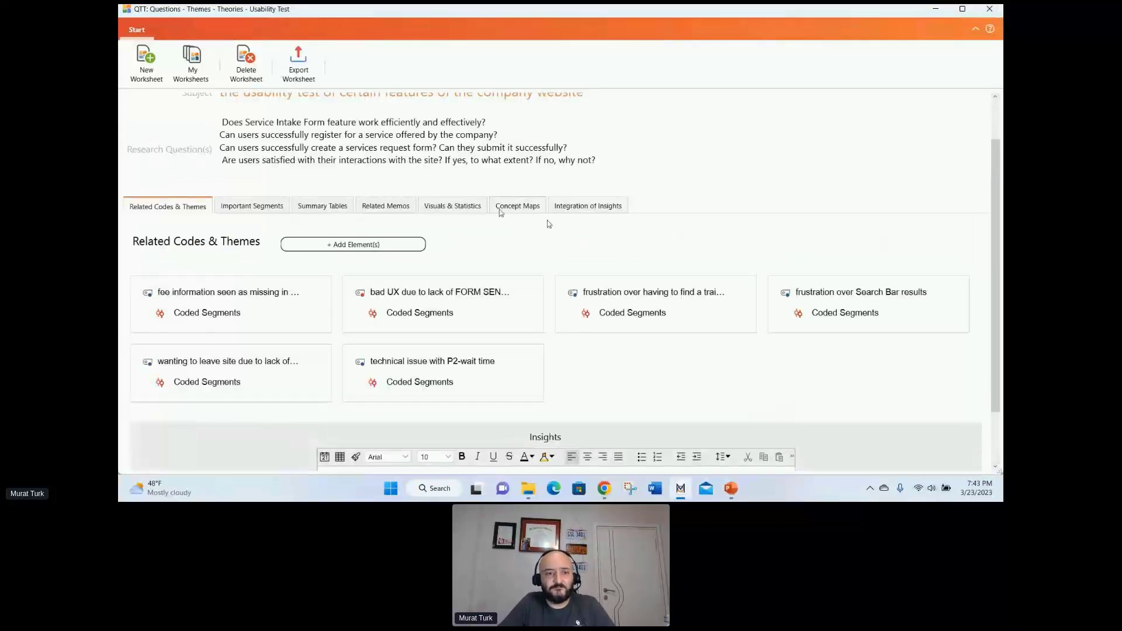
left_click(267, 208)
scroll(727, 308, "down", 3)
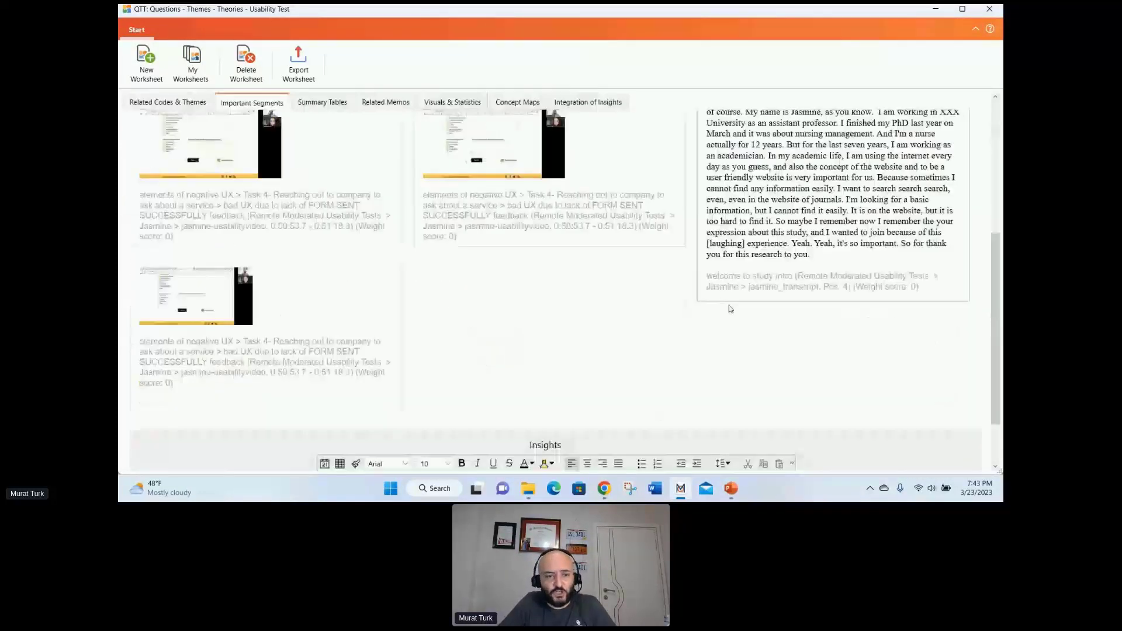
scroll(737, 315, "up", 5)
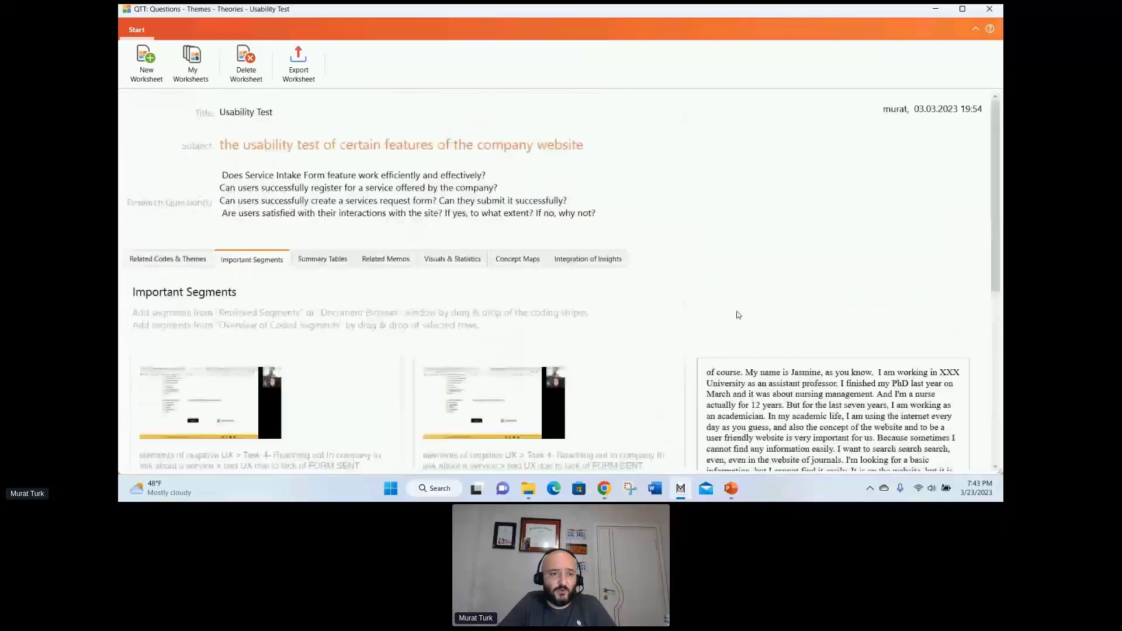
Step: Export the QTT worksheet to the Desktop as a Word document named "Usability Test-QTT worksheet"
left_click(300, 62)
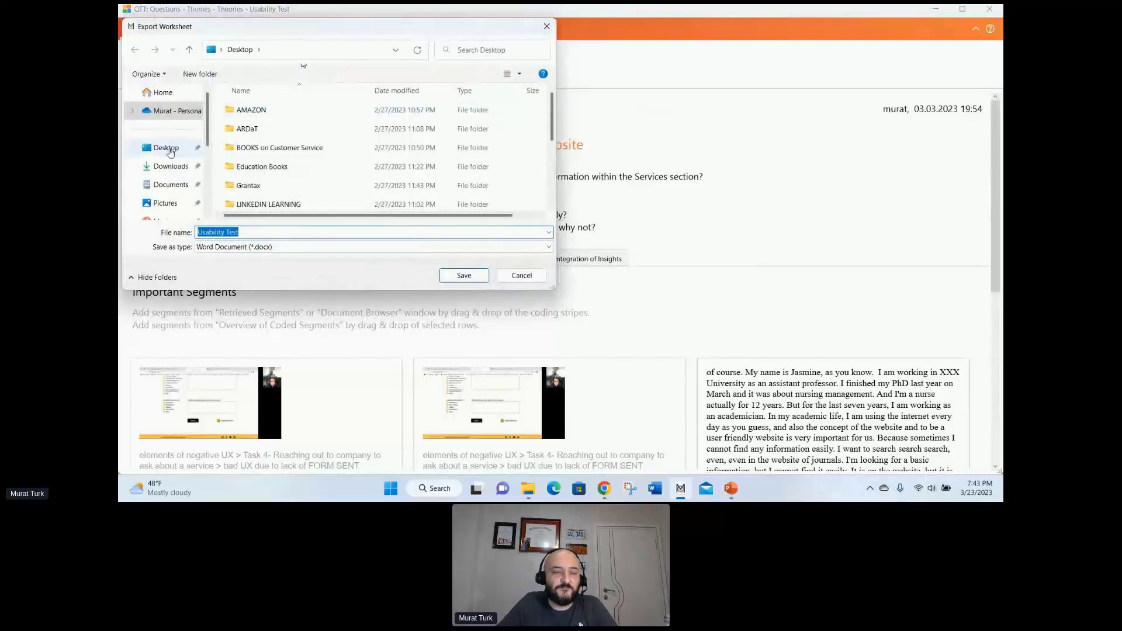
left_click(170, 150)
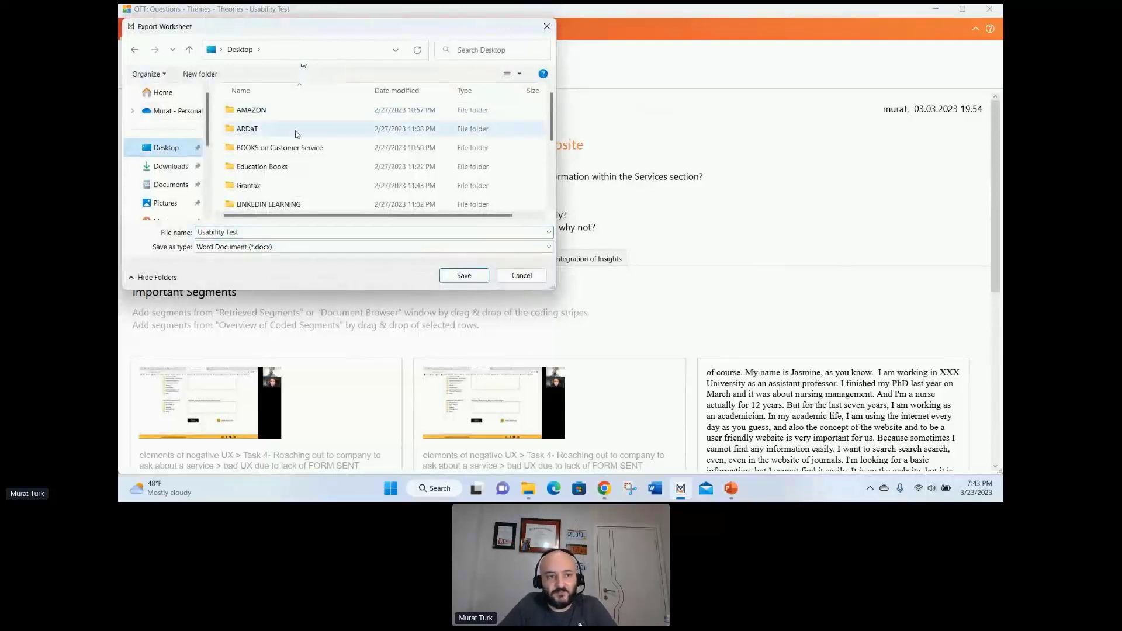
left_click(249, 232)
left_click(252, 232)
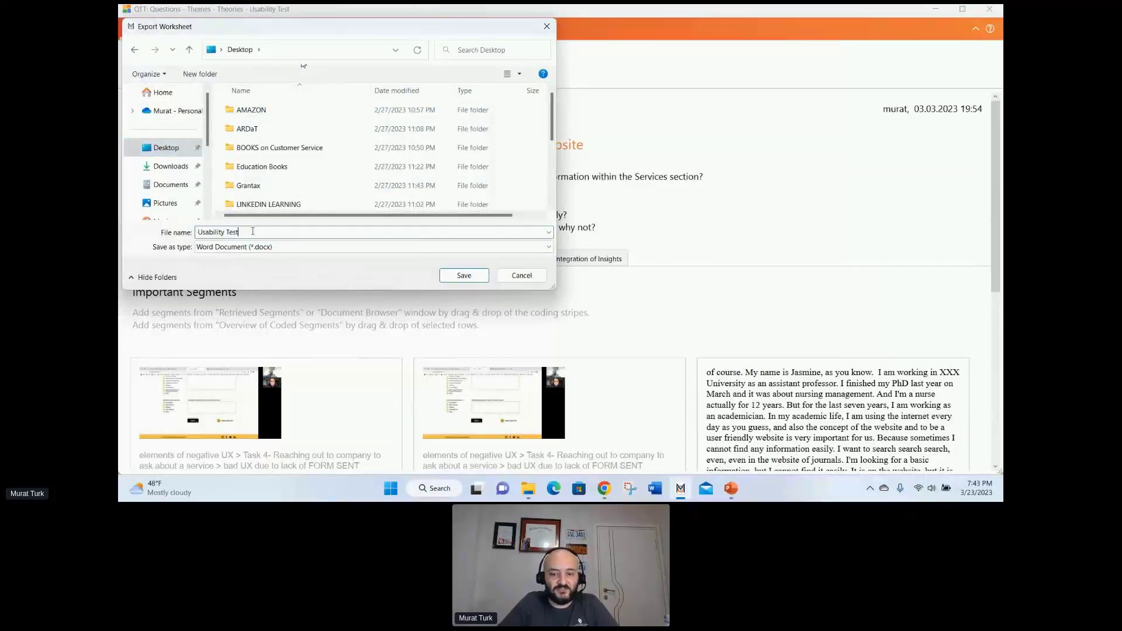
type("-")
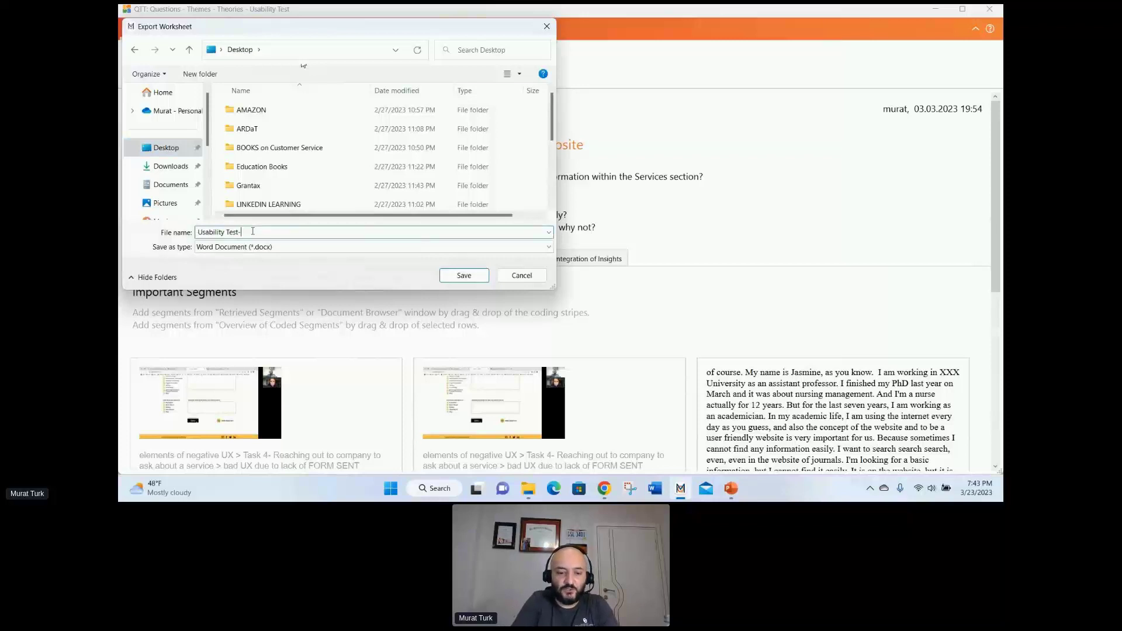
type("QTT ")
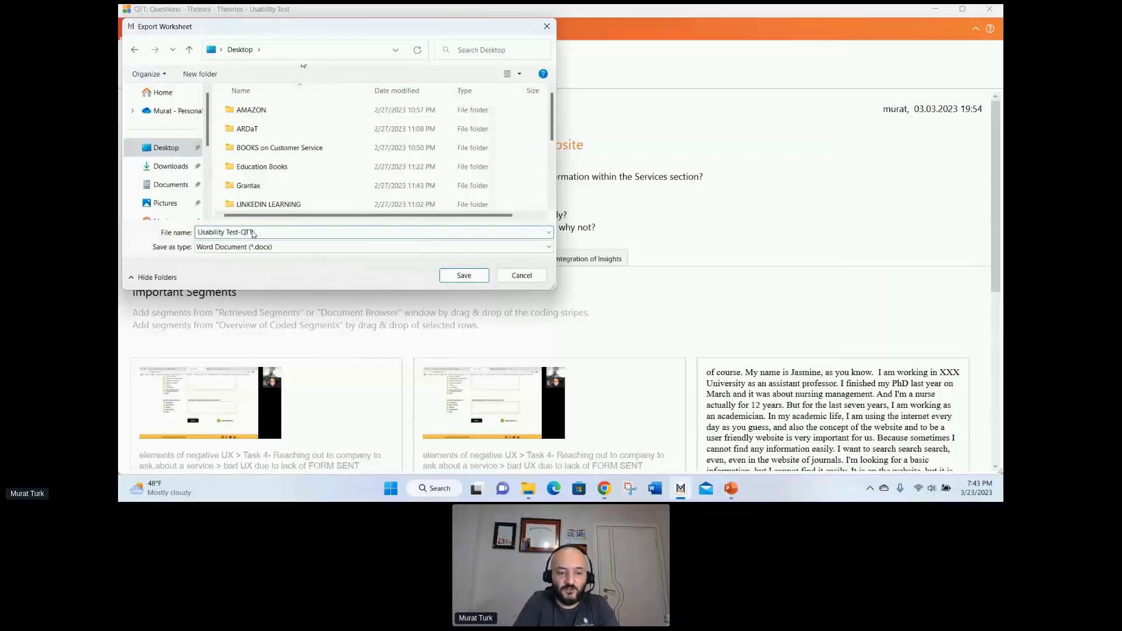
type("wi")
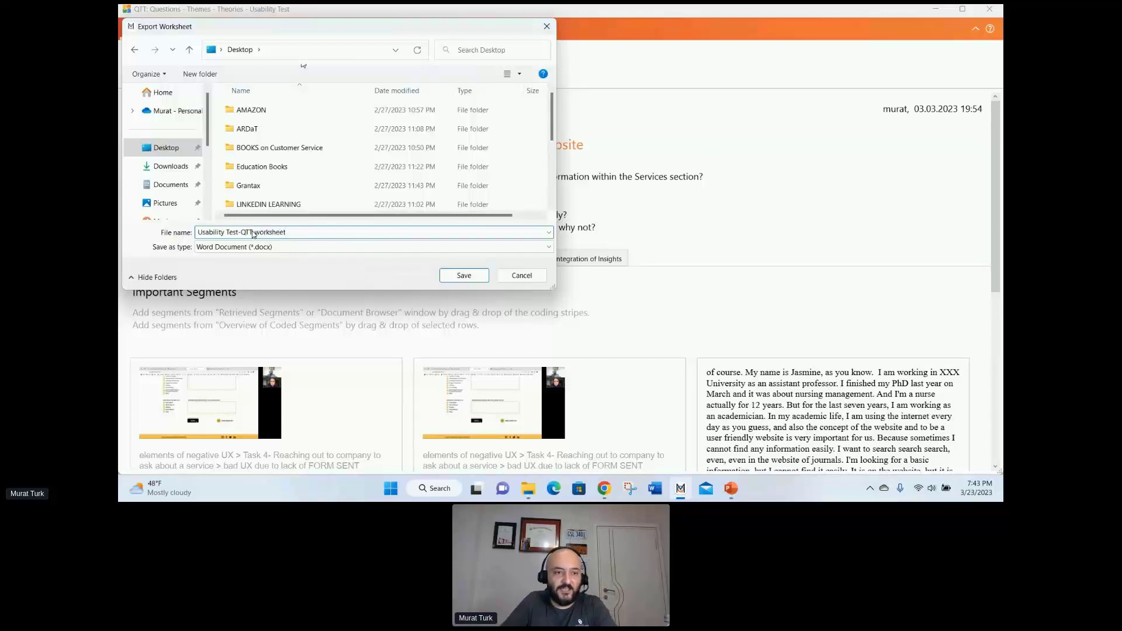
left_click(457, 279)
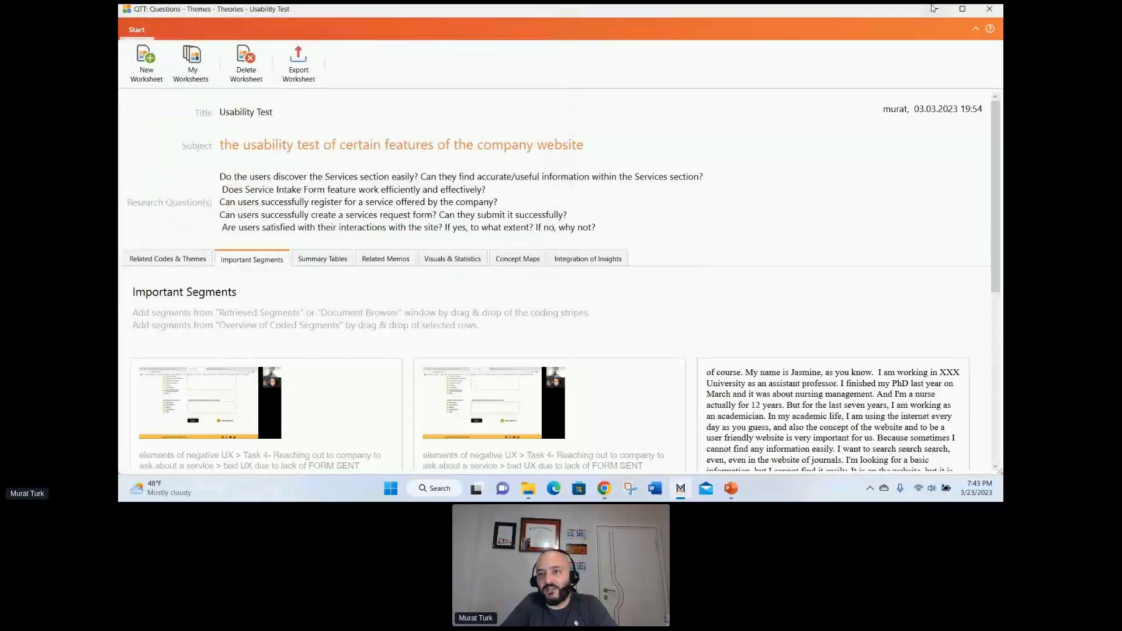
Step: Minimize MAXQDA, move the exported worksheet file to a free desktop area, and open it in Word with its fields updated
left_click(934, 8)
left_click(934, 11)
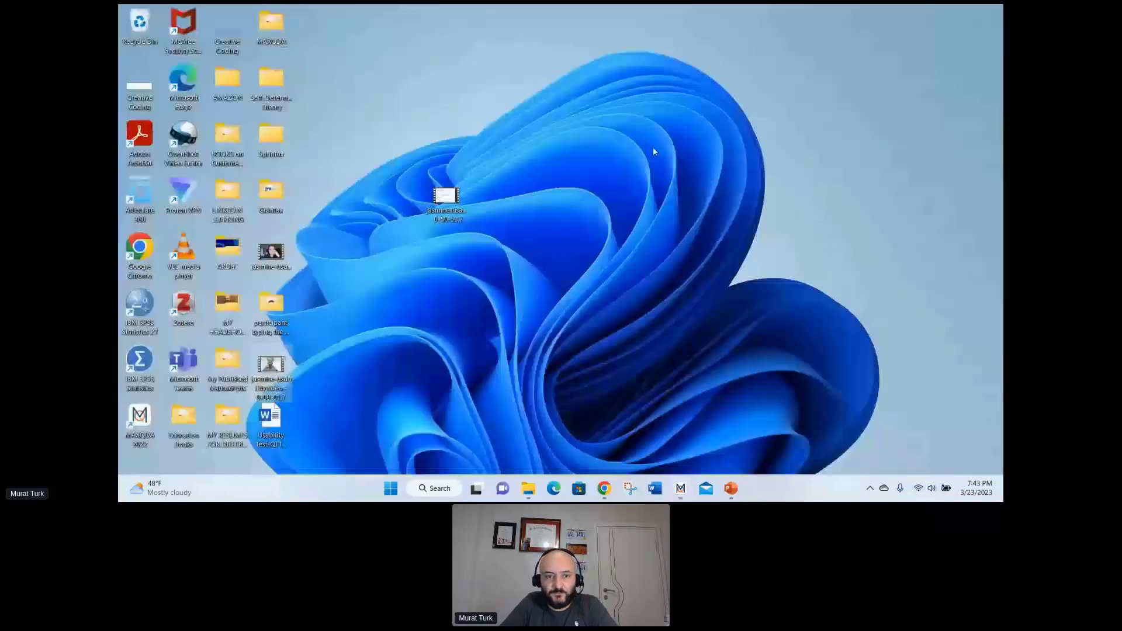
left_click_drag(275, 419, 549, 86)
double_click(548, 85)
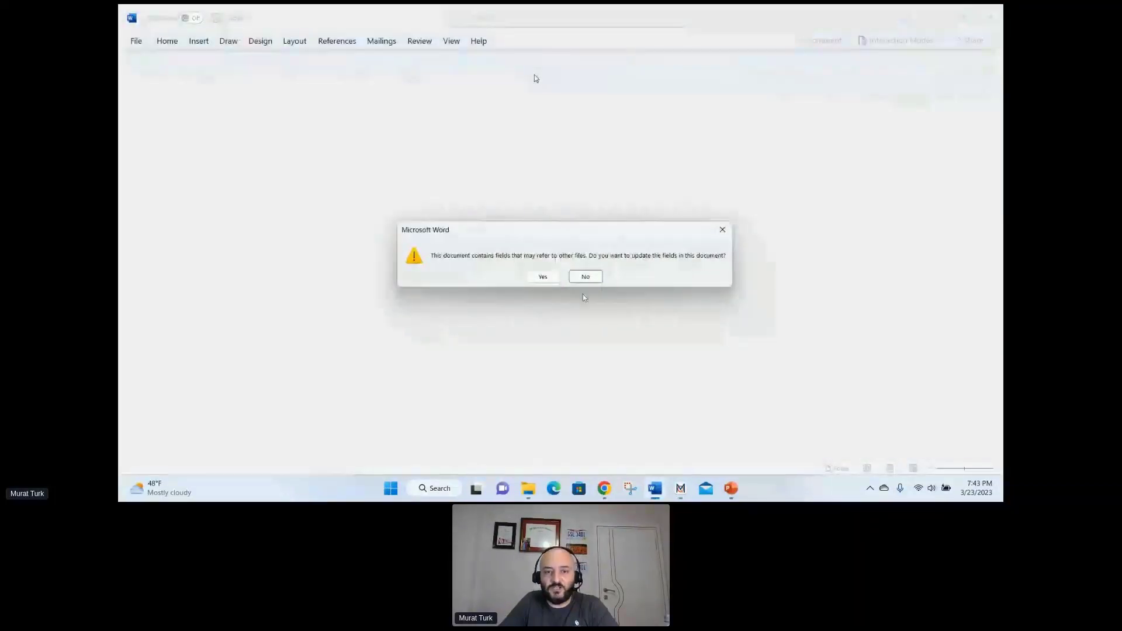
left_click(543, 276)
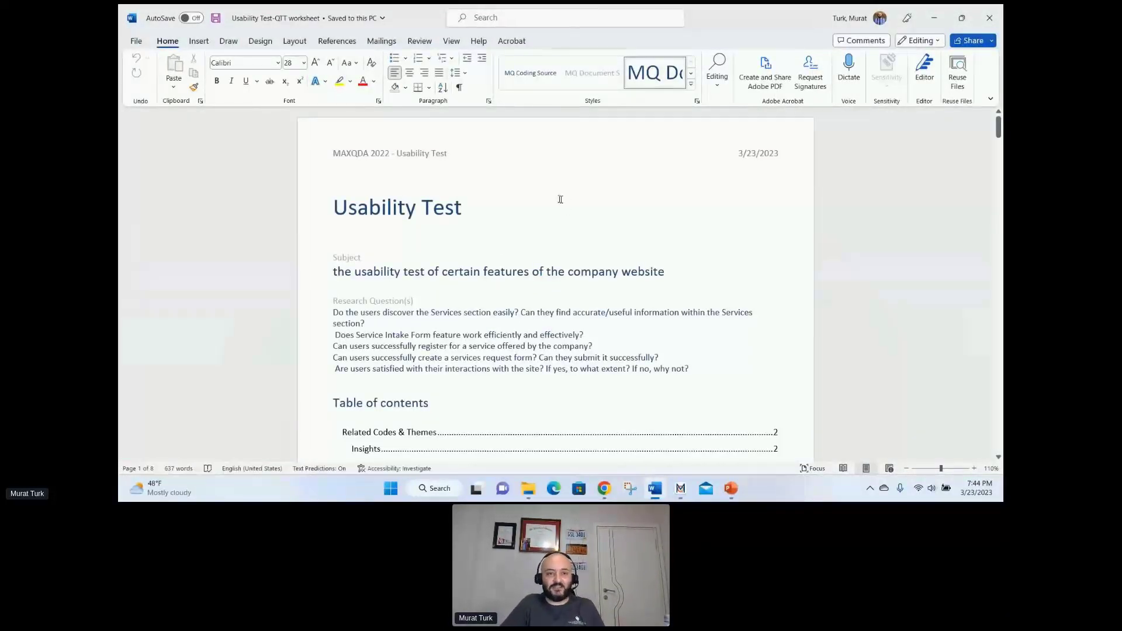
Step: Enlarge the two small video stills in the Important Segments section of the exported worksheet
scroll(560, 200, "down", 5)
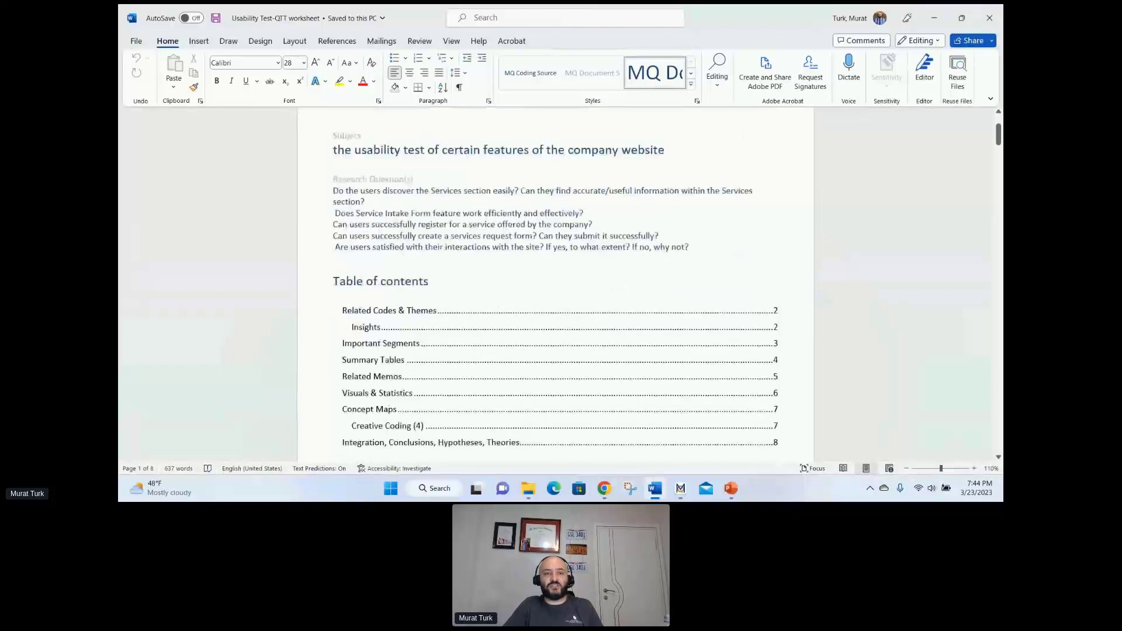
scroll(584, 310, "down", 15)
scroll(595, 301, "down", 5)
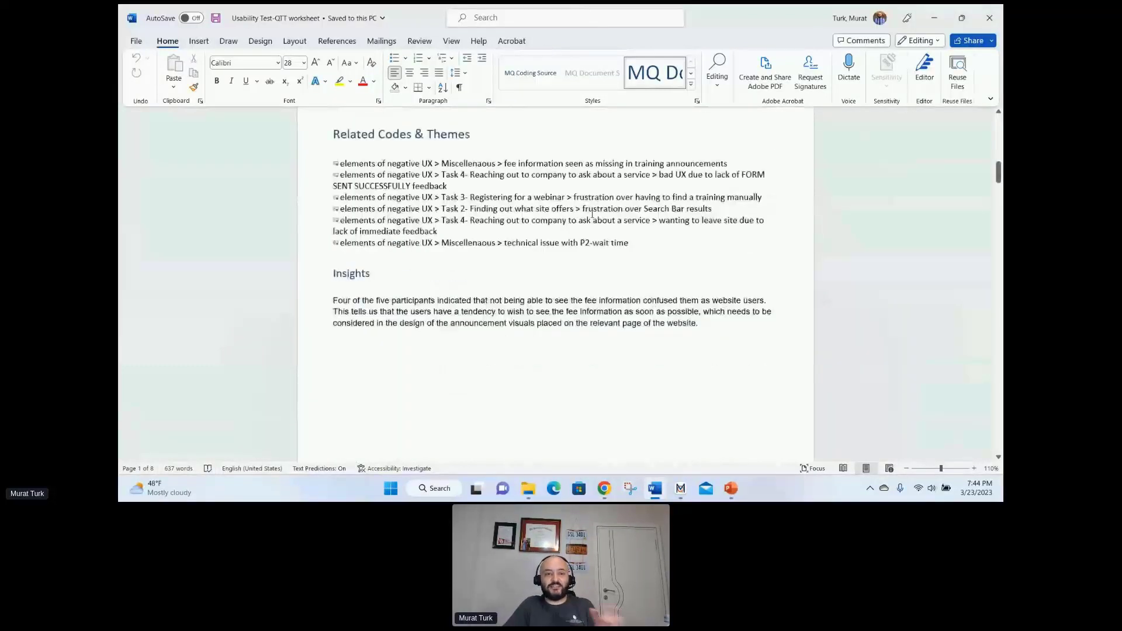
scroll(592, 214, "down", 15)
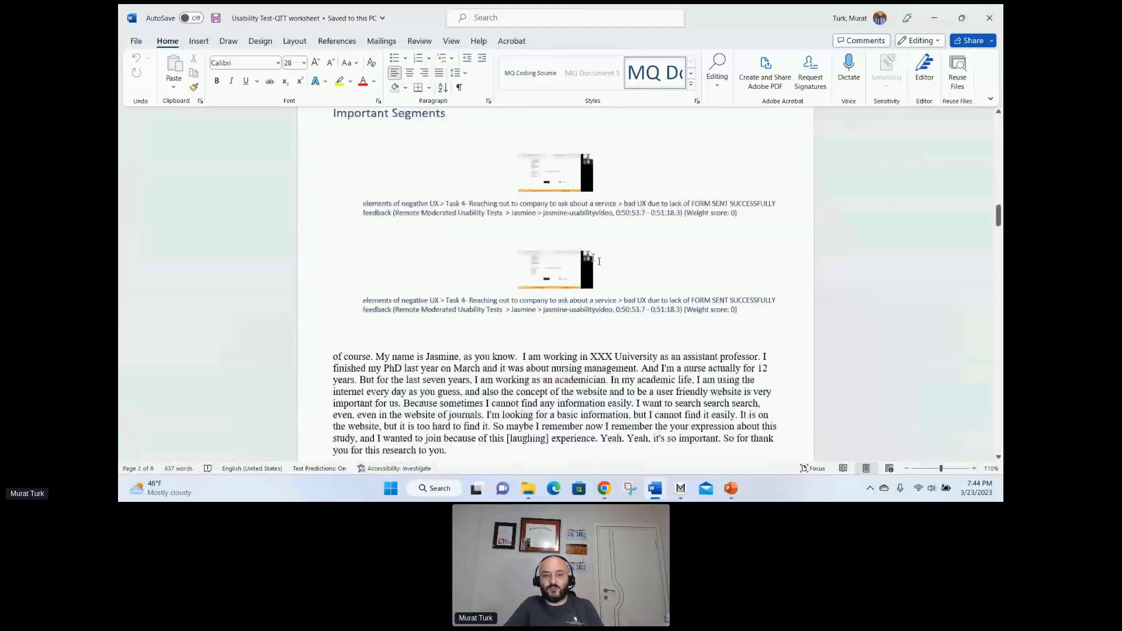
scroll(599, 261, "up", 2)
left_click(550, 232)
left_click_drag(518, 214, 397, 160)
left_click(555, 386)
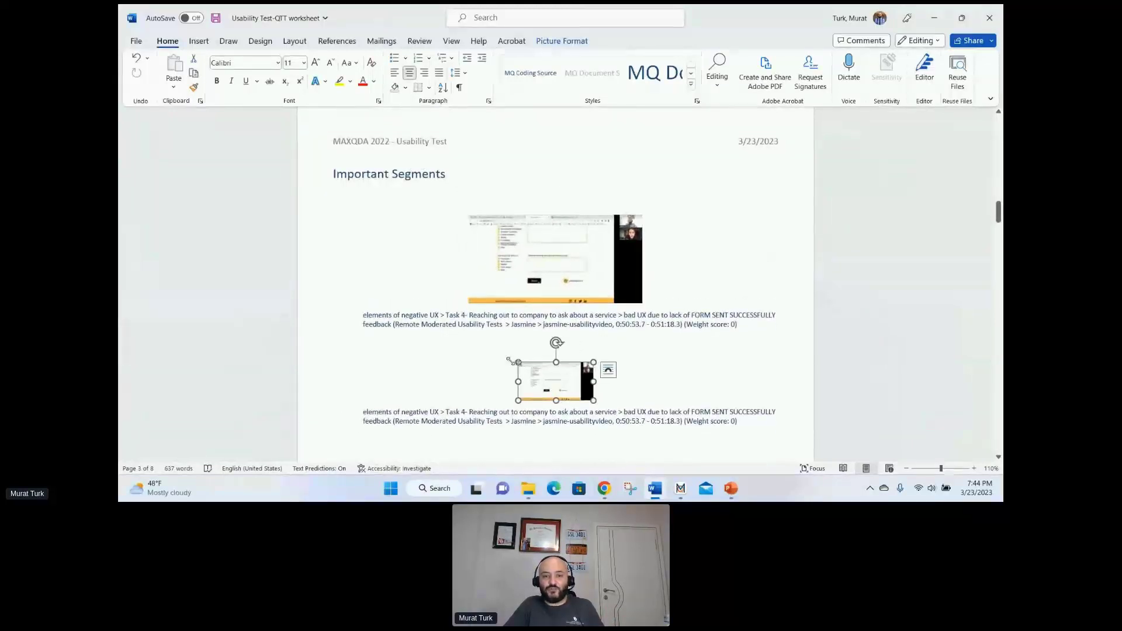
left_click_drag(510, 360, 428, 338)
Step: Look through the remaining sections of the exported worksheet, from the Important Segments down to the Concept Maps page
scroll(764, 287, "down", 3)
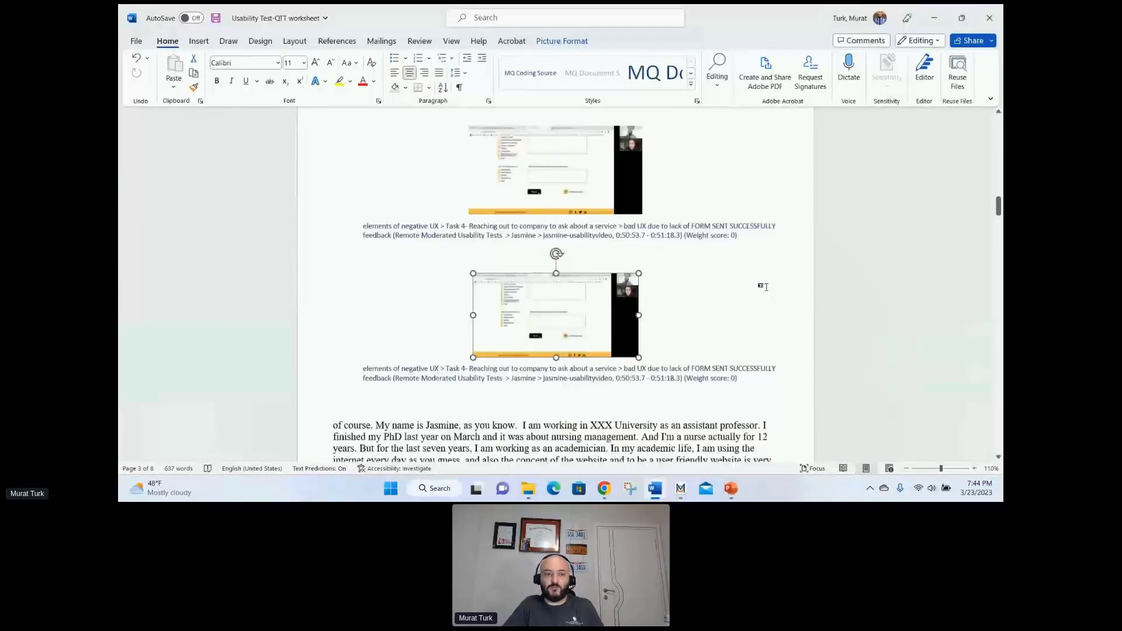
scroll(765, 286, "down", 5)
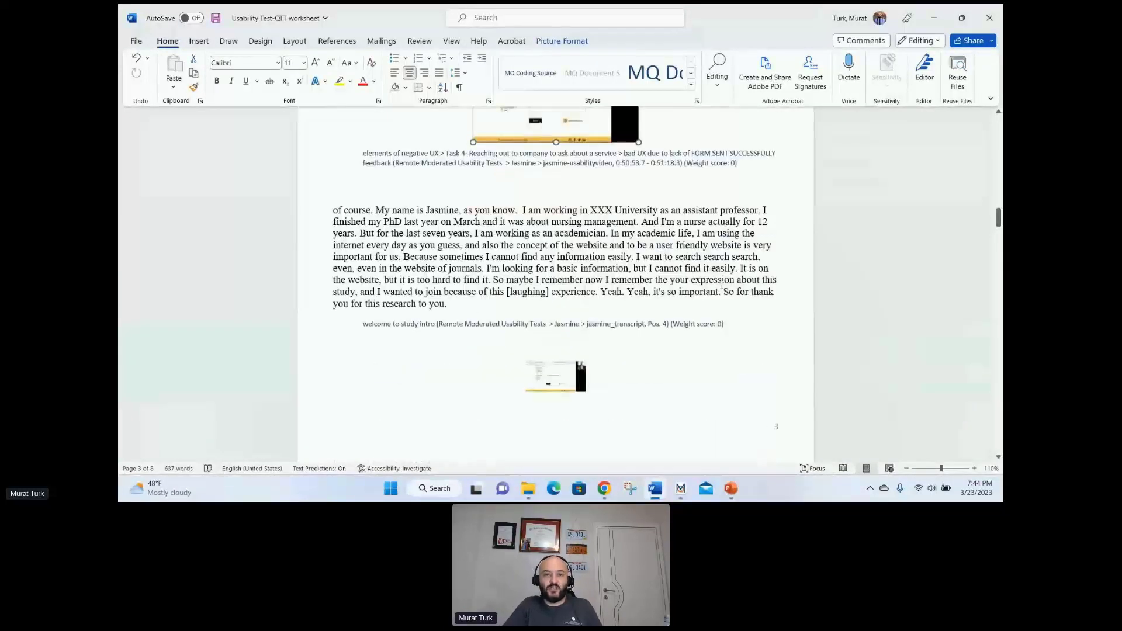
scroll(722, 284, "down", 1)
left_click(515, 214)
scroll(604, 288, "down", 20)
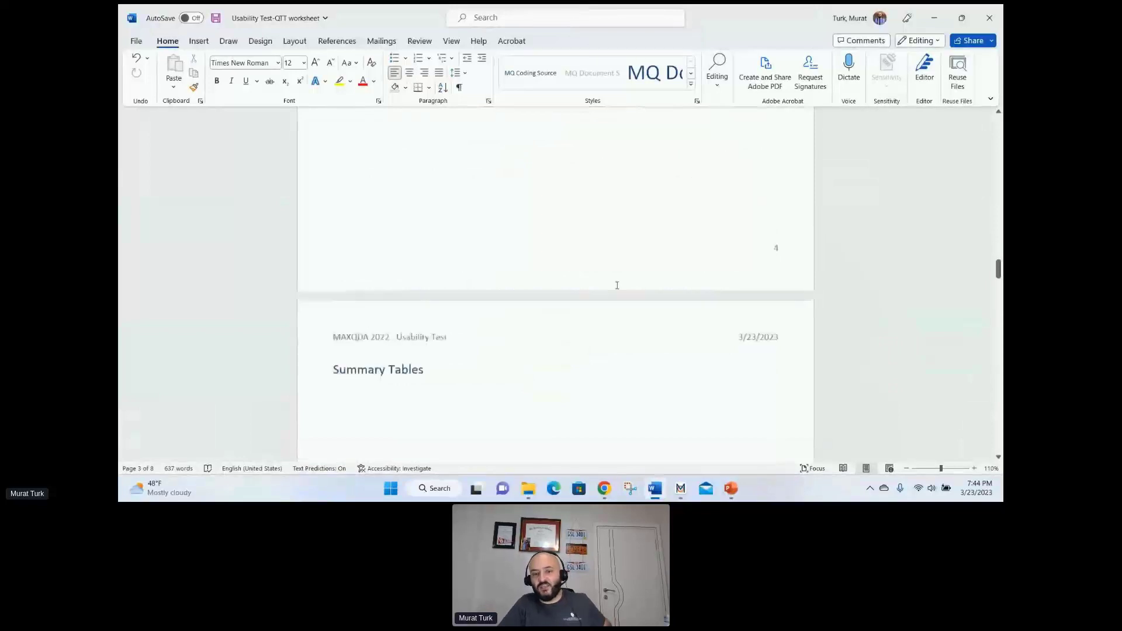
scroll(608, 274, "down", 10)
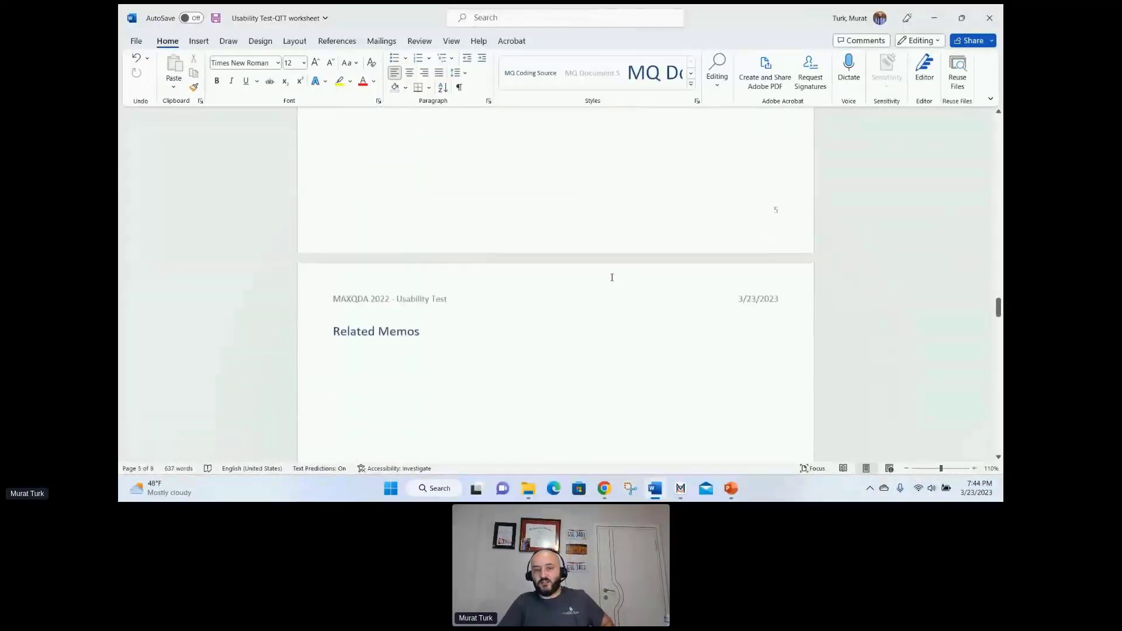
scroll(586, 263, "down", 12)
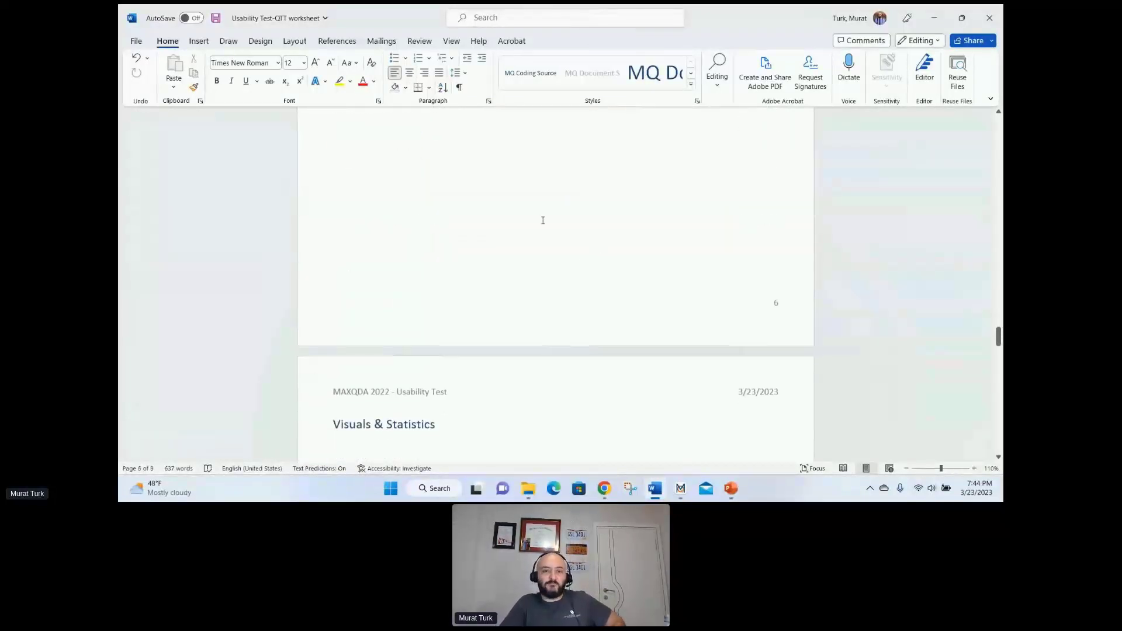
scroll(519, 221, "down", 12)
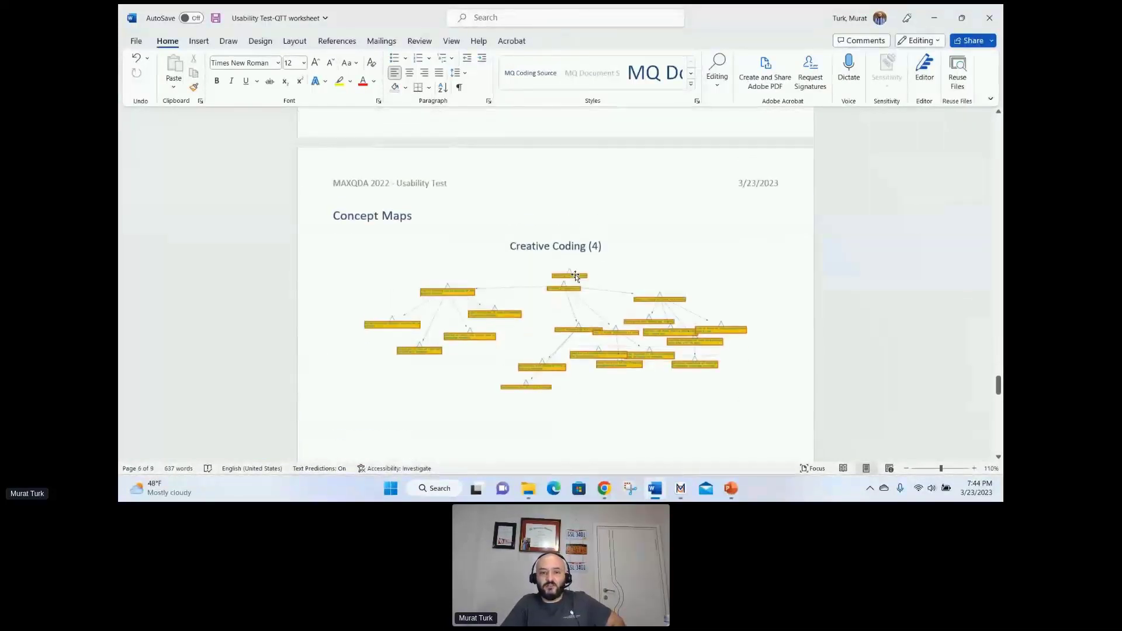
Step: Resize the Creative Coding concept map image to span the full text width between the page margins
left_click(575, 284)
left_click_drag(360, 366, 331, 396)
left_click_drag(810, 243, 771, 256)
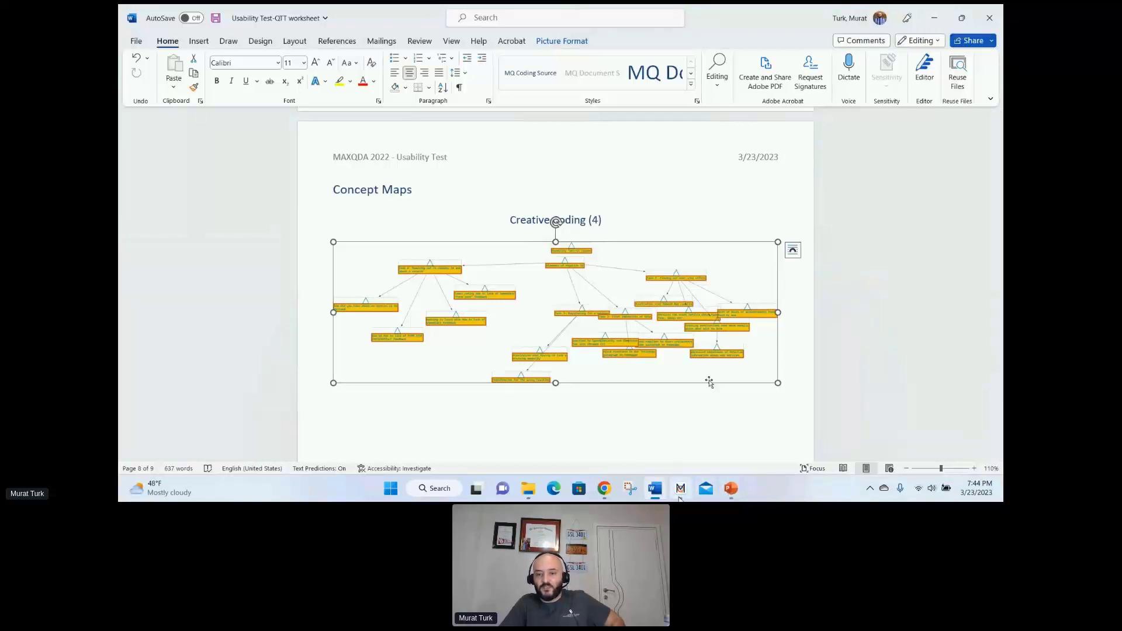
Step: Bring up the PowerPoint slides briefly and minimize both the PowerPoint and Word windows to clear the desktop
left_click(731, 489)
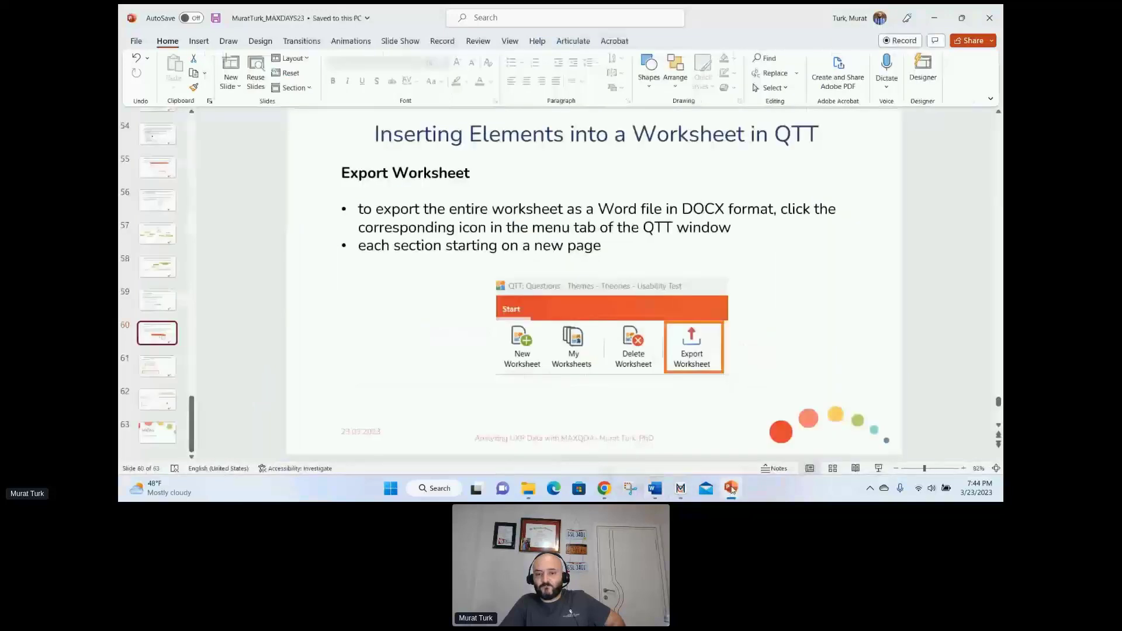
left_click(731, 488)
left_click(733, 492)
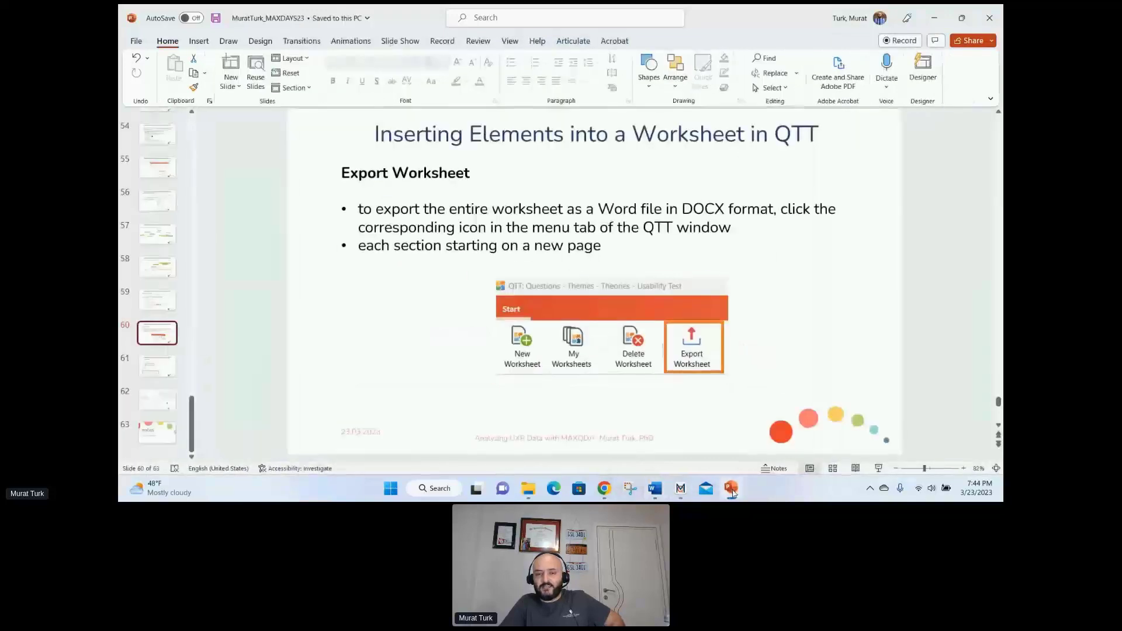
left_click(732, 492)
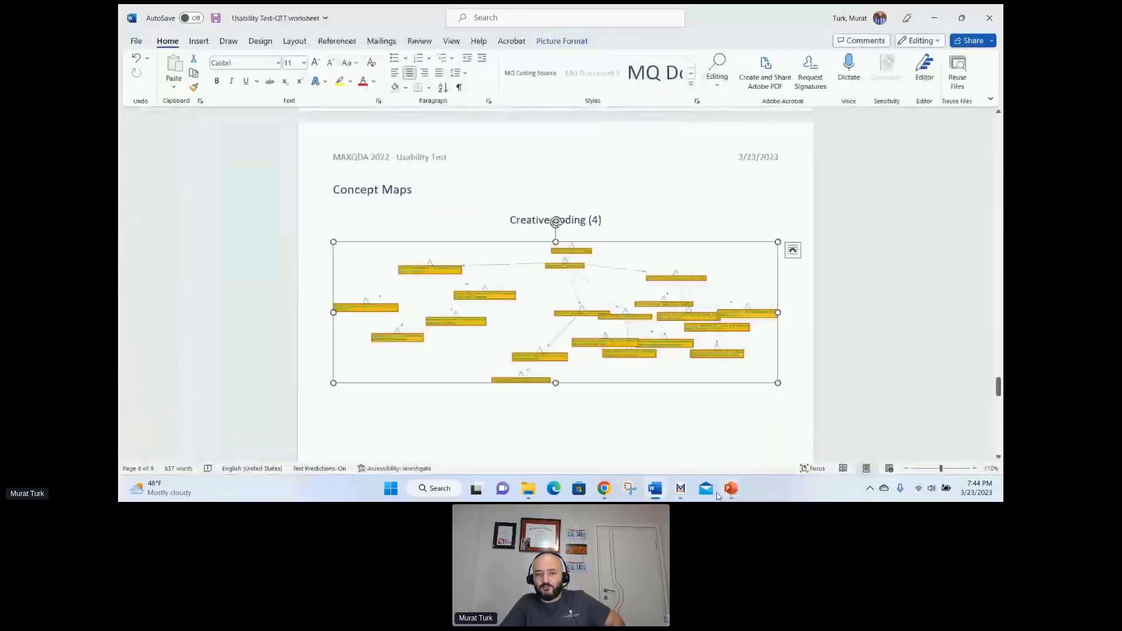
left_click(660, 497)
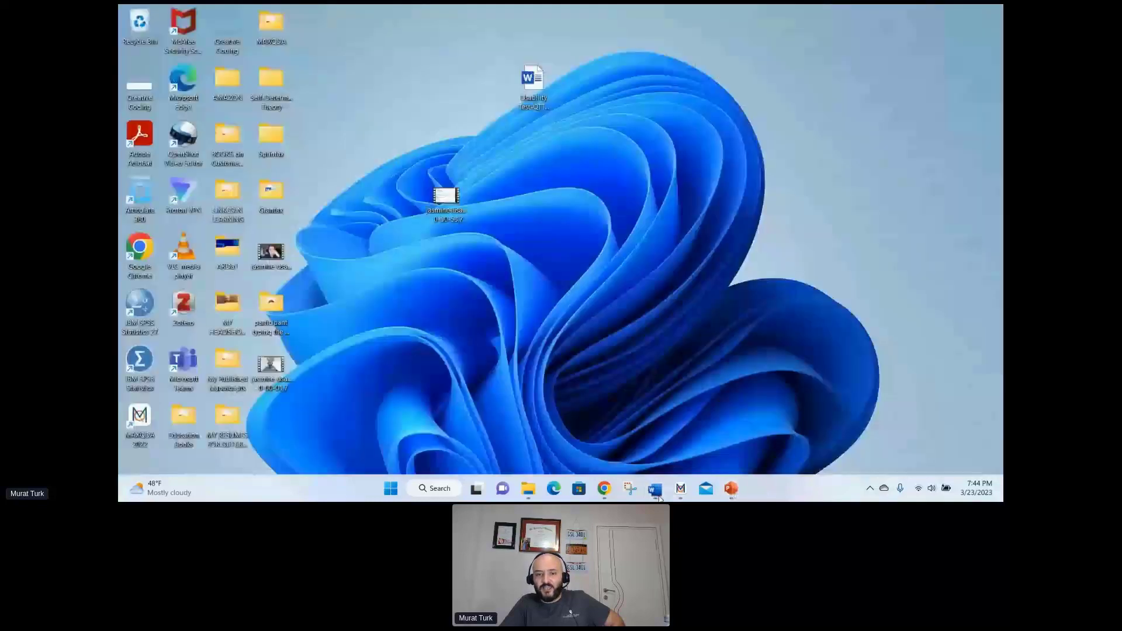
Step: Switch to the Hopin conference session in Chrome and stop sharing the screen
mouse_move(604, 489)
left_click(589, 456)
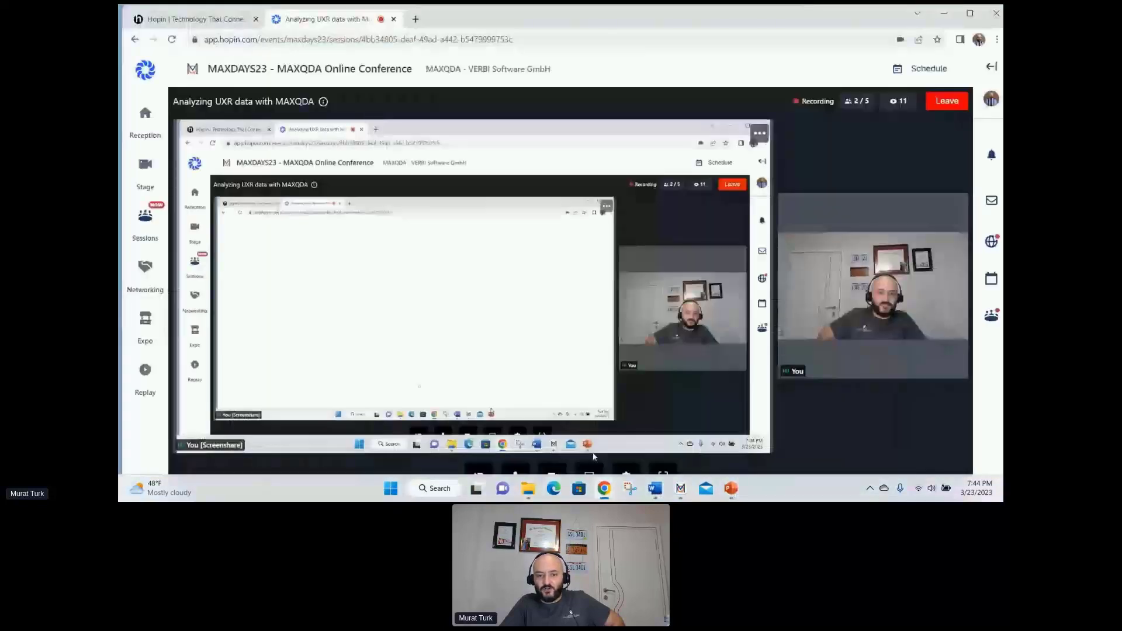
left_click(590, 471)
left_click(590, 442)
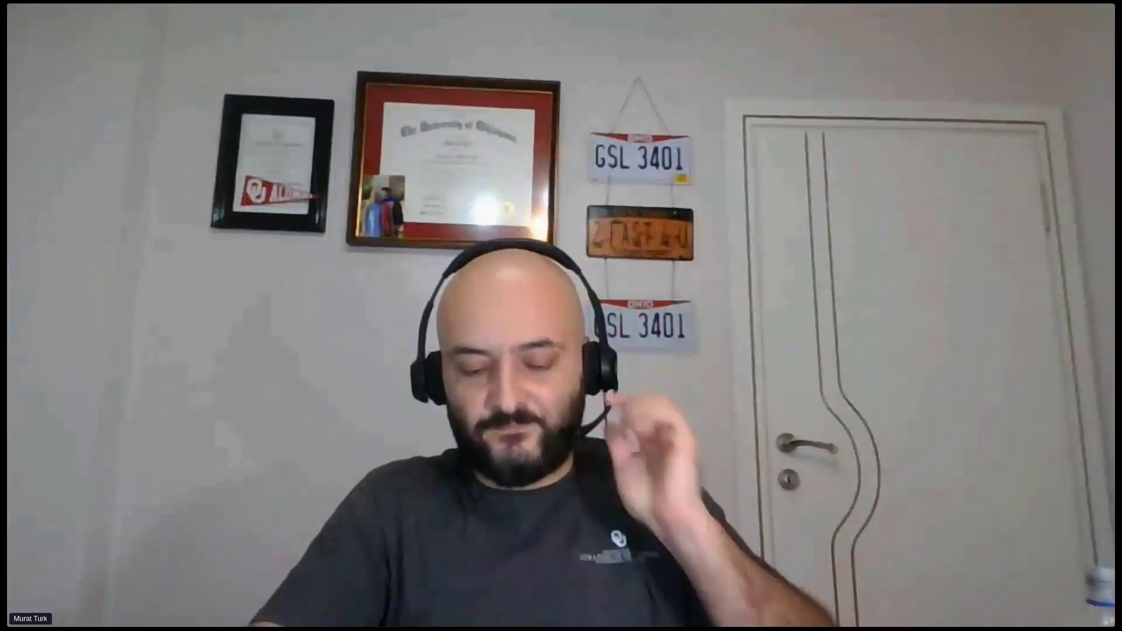